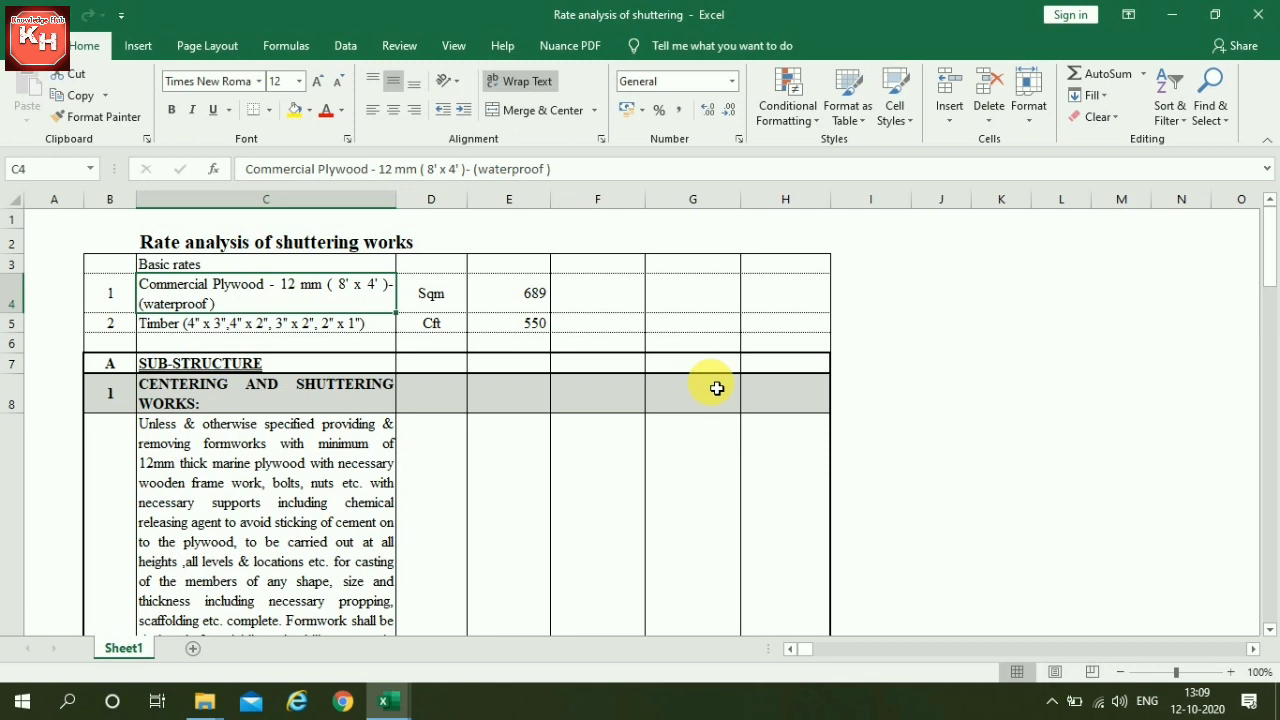
# Step: Check the basic rates for the 12 mm commercial plywood and the timber at the top of the sheet
pyautogui.click(532, 295)
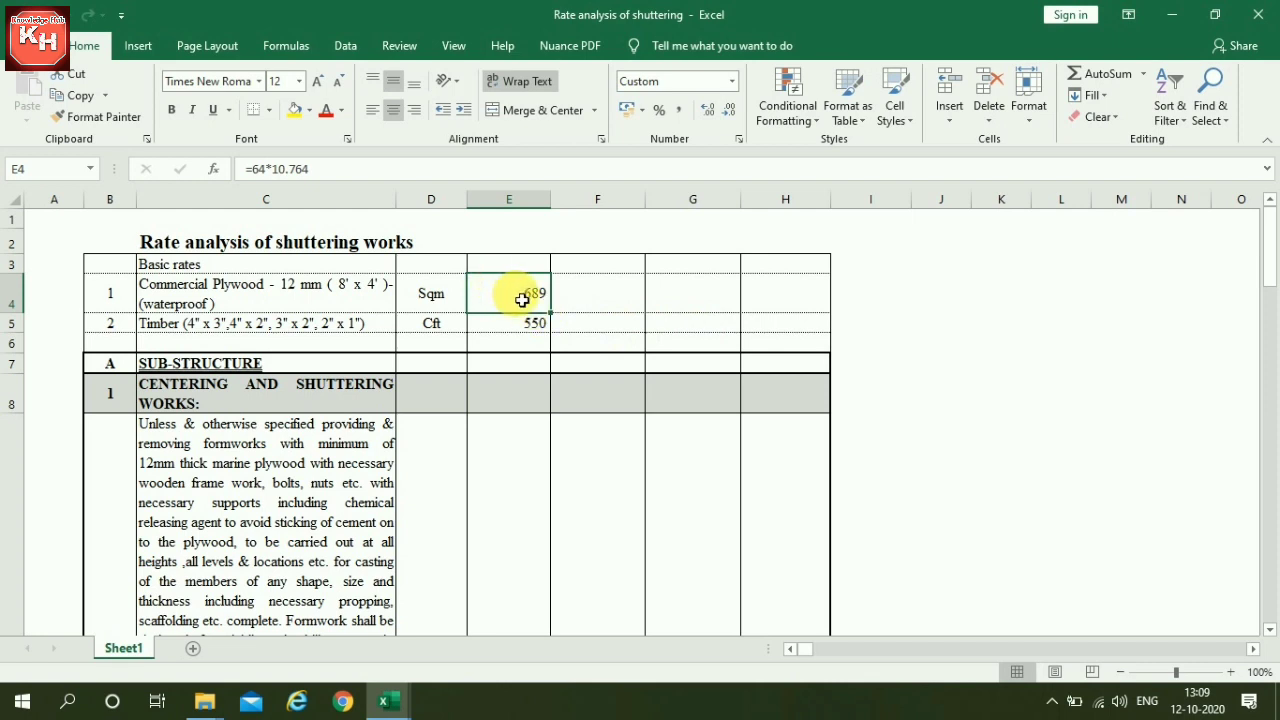
pyautogui.click(235, 324)
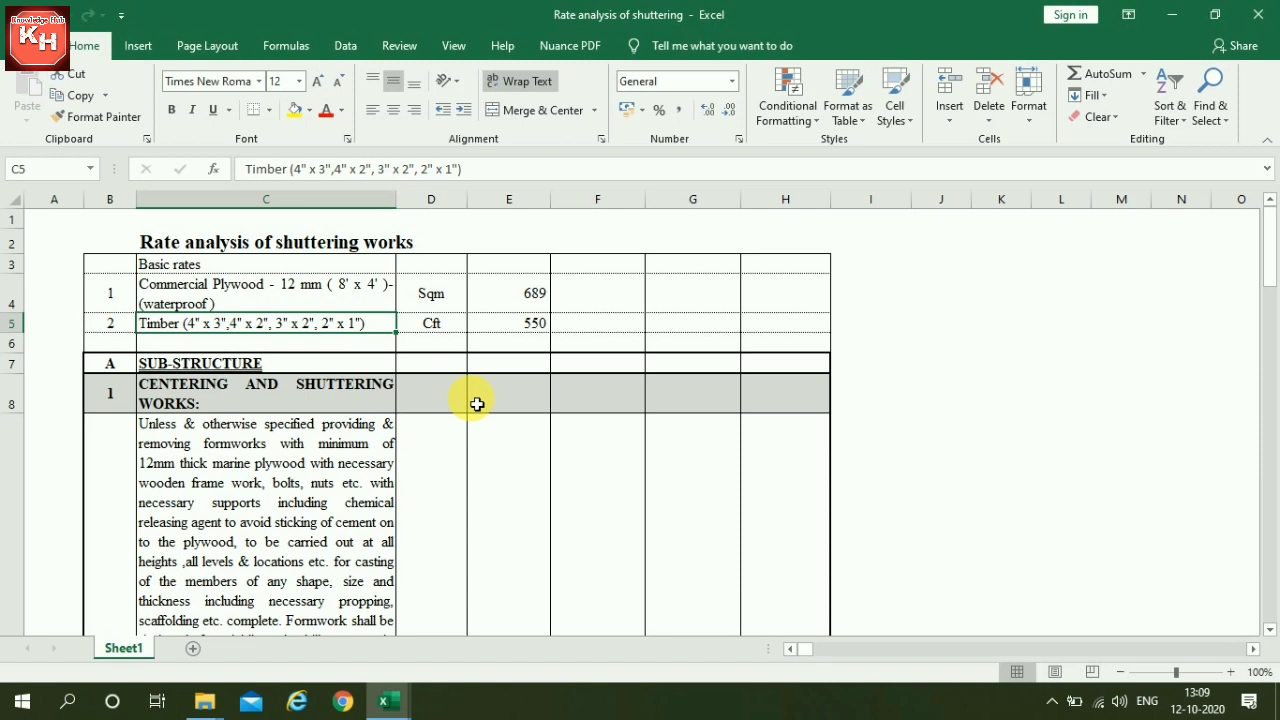
pyautogui.click(531, 328)
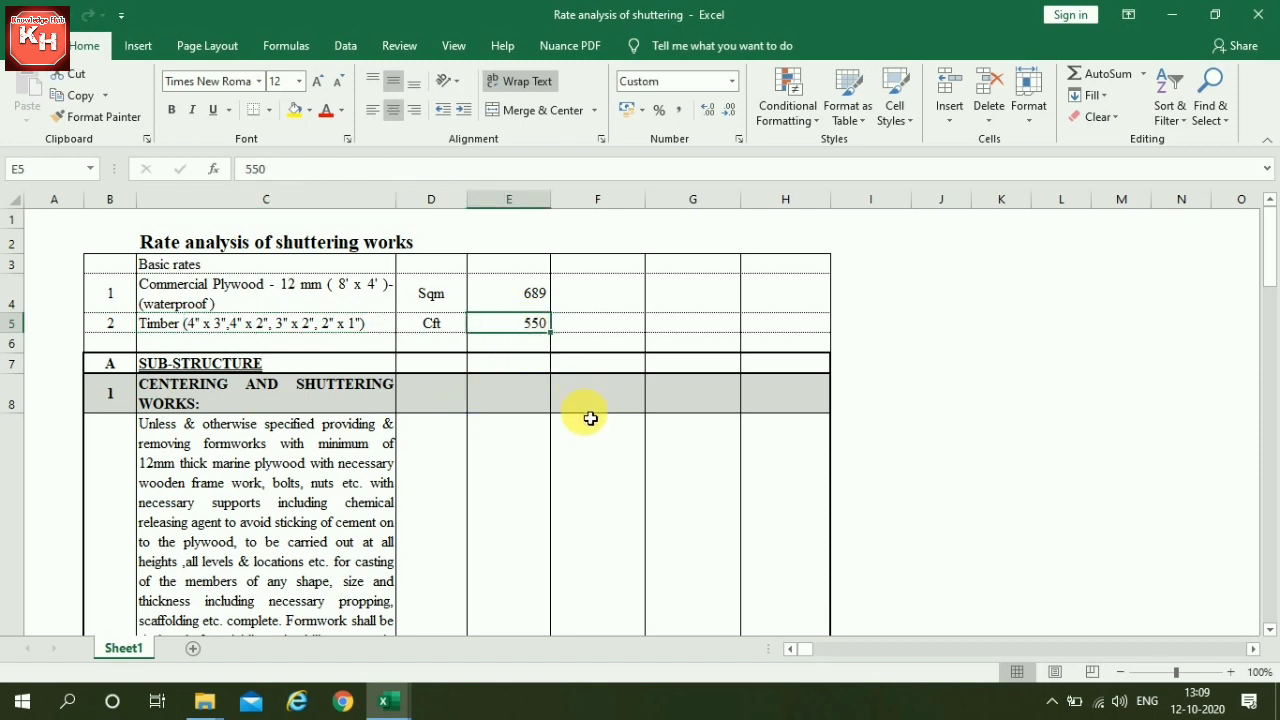
# Step: Read the centering and shuttering works specification under SUB-STRUCTURE
pyautogui.scroll(-1, 590, 418)
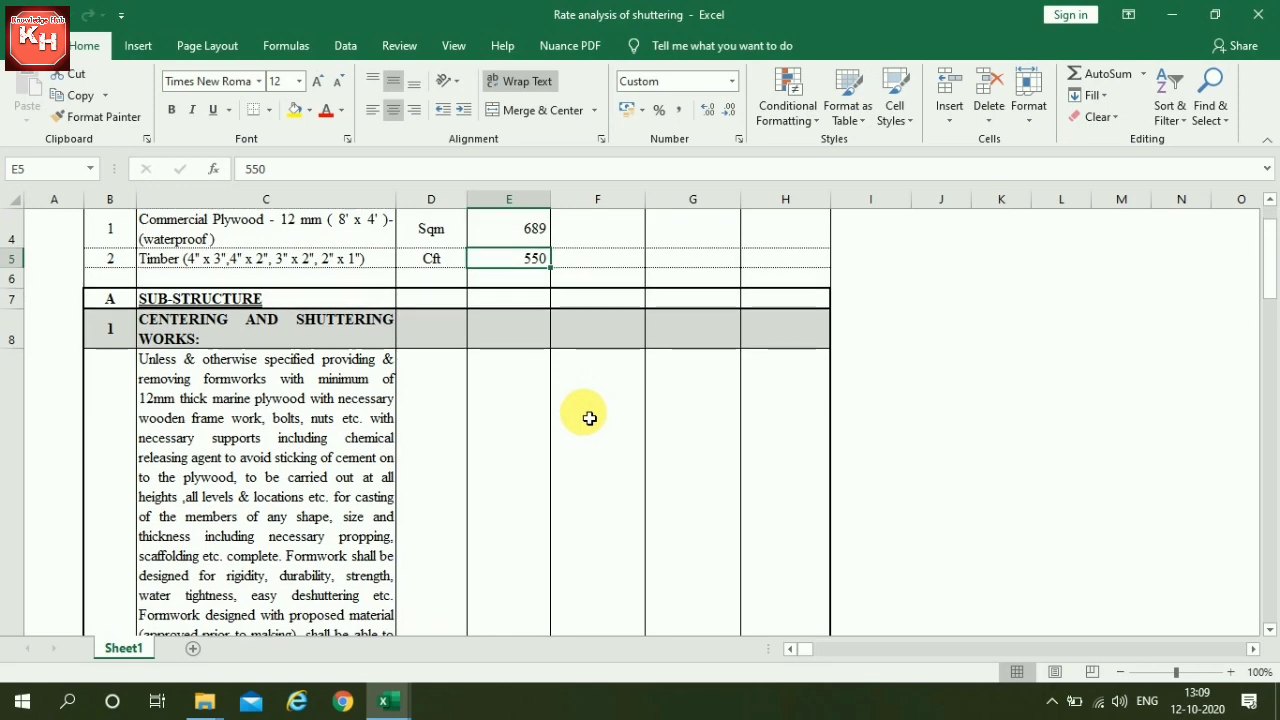
pyautogui.scroll(-2, 590, 418)
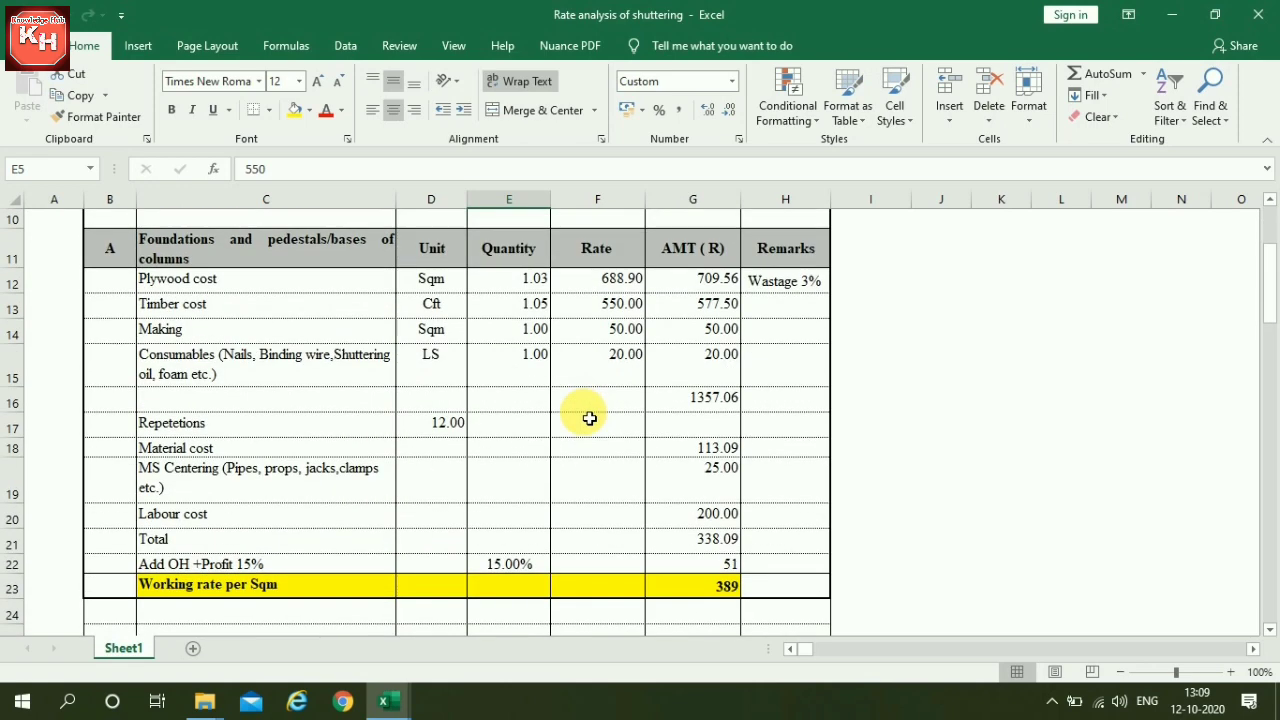
pyautogui.scroll(1, 590, 418)
pyautogui.click(303, 432)
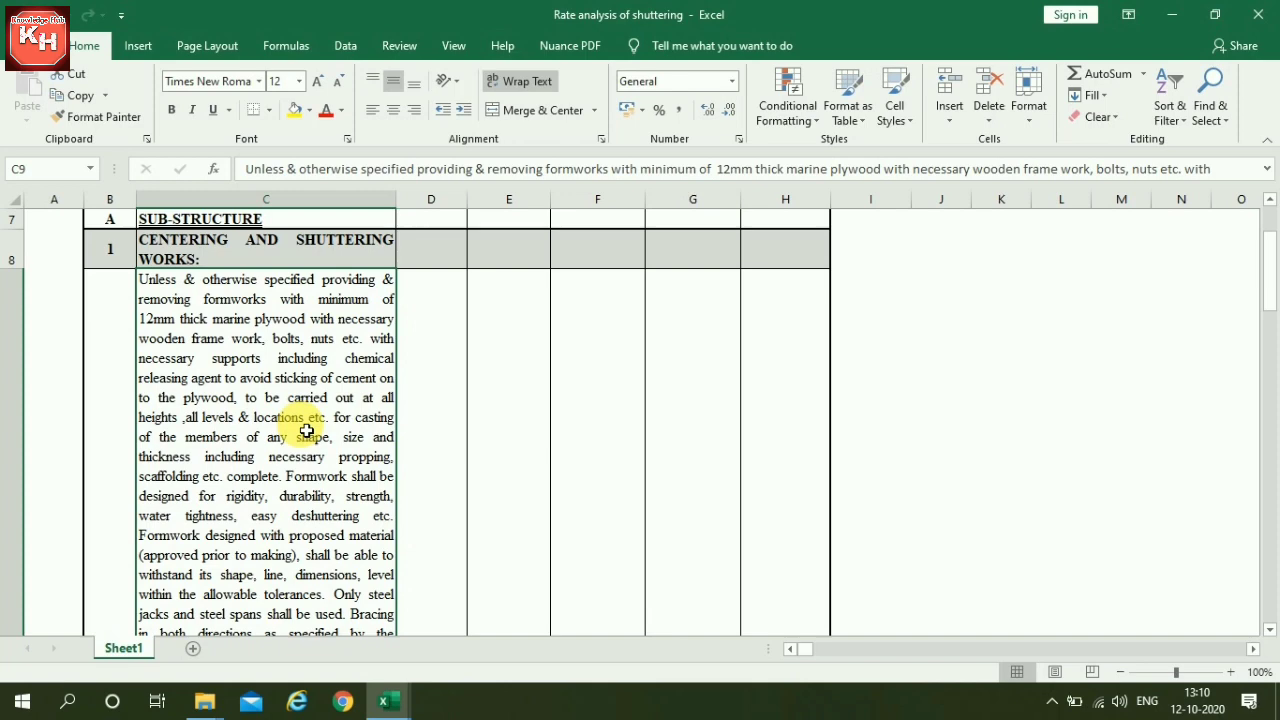
pyautogui.press('Down')
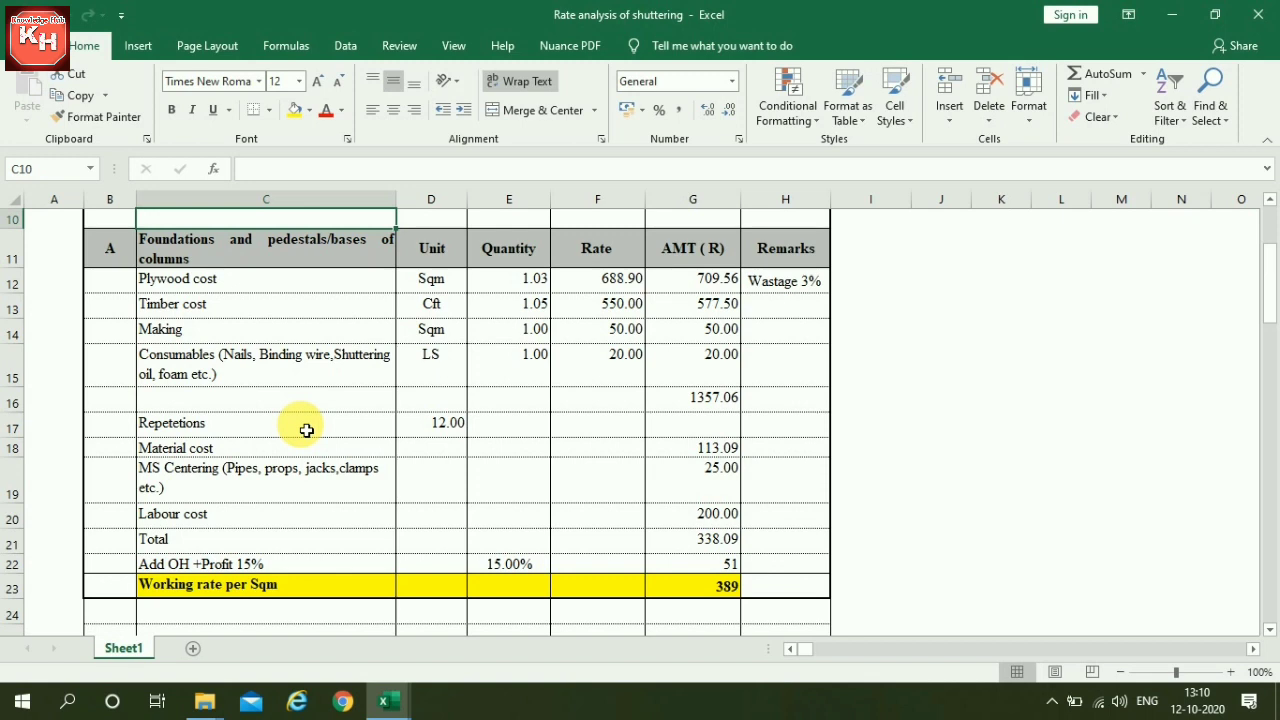
# Step: Review the column headings of the foundations and pedestals table, from the item title through Unit, Quantity, Rate, AMT and Remarks
pyautogui.click(257, 286)
pyautogui.click(240, 252)
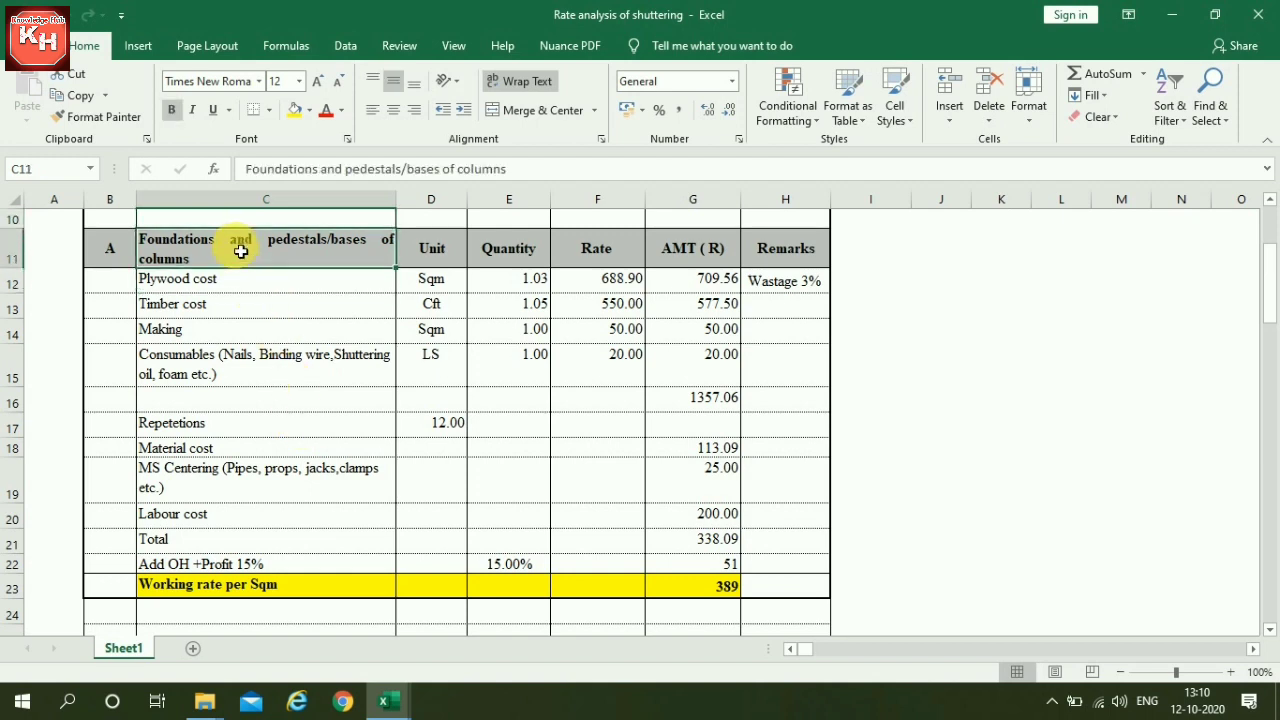
pyautogui.click(428, 250)
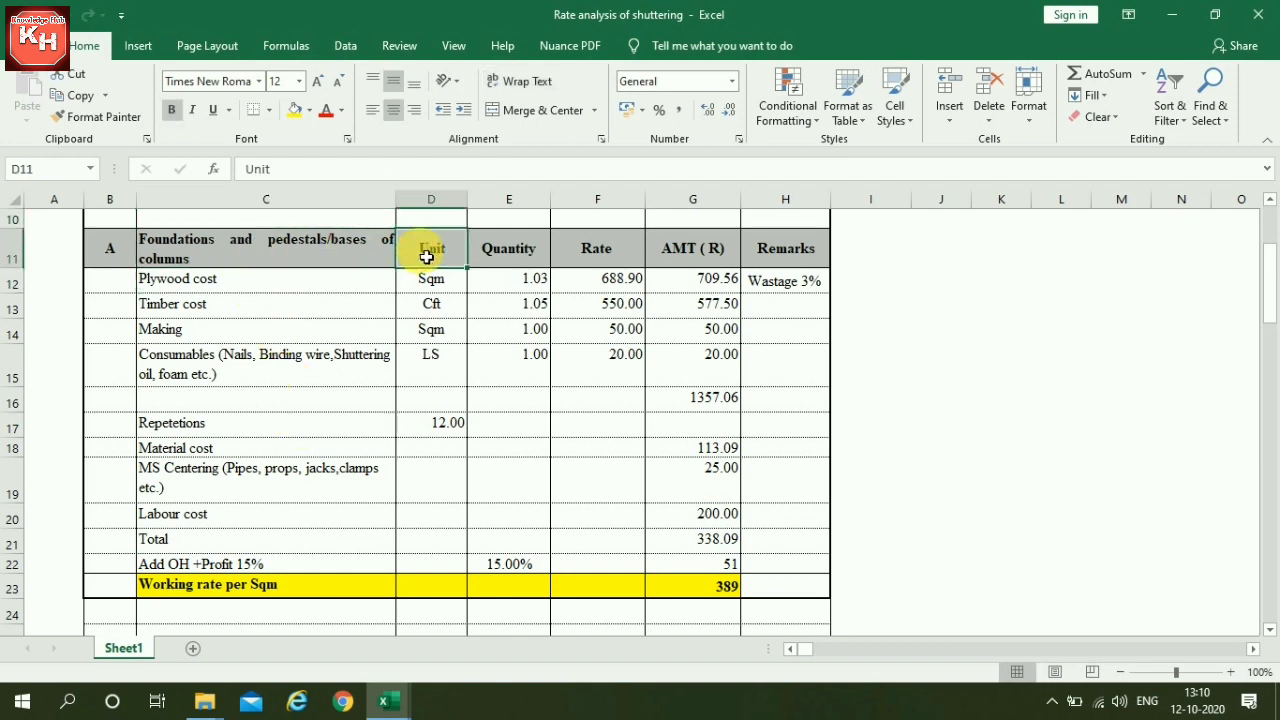
pyautogui.click(514, 250)
pyautogui.click(595, 253)
pyautogui.click(686, 251)
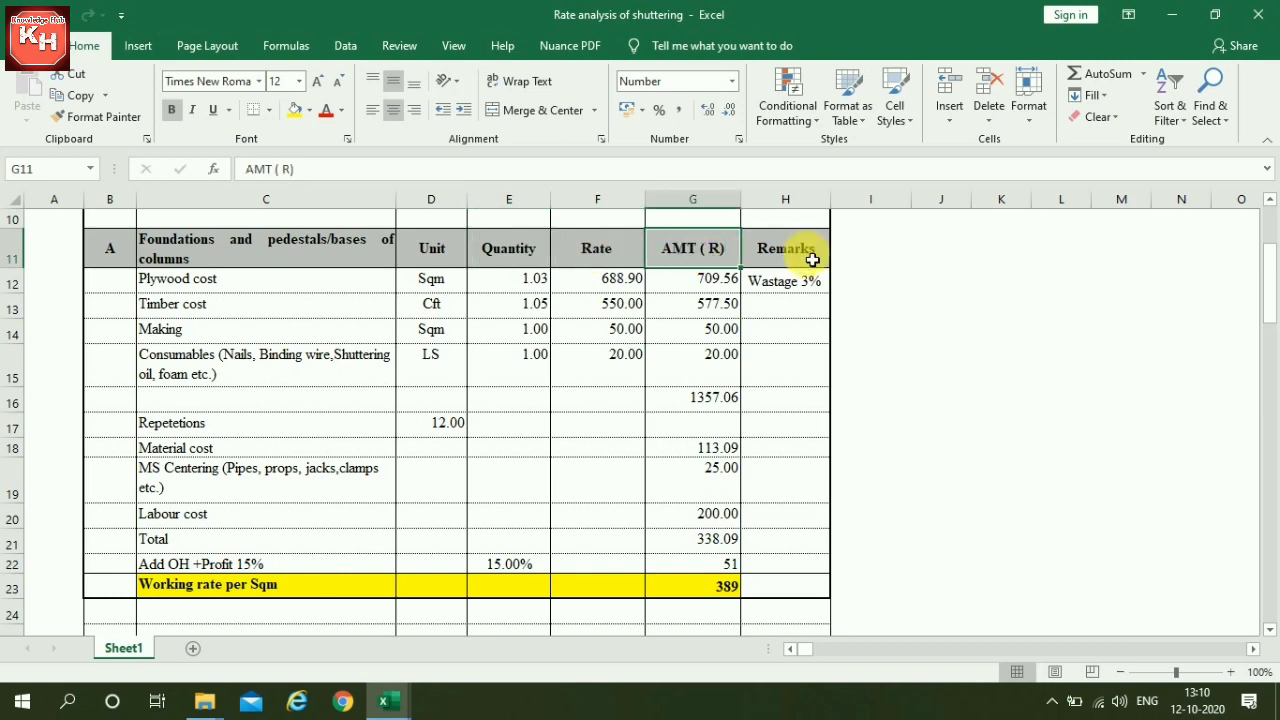
pyautogui.click(806, 255)
# Step: Examine the foundation table's plywood cost row, covering its unit, quantity, wastage remark, rate and amount formula
pyautogui.click(251, 283)
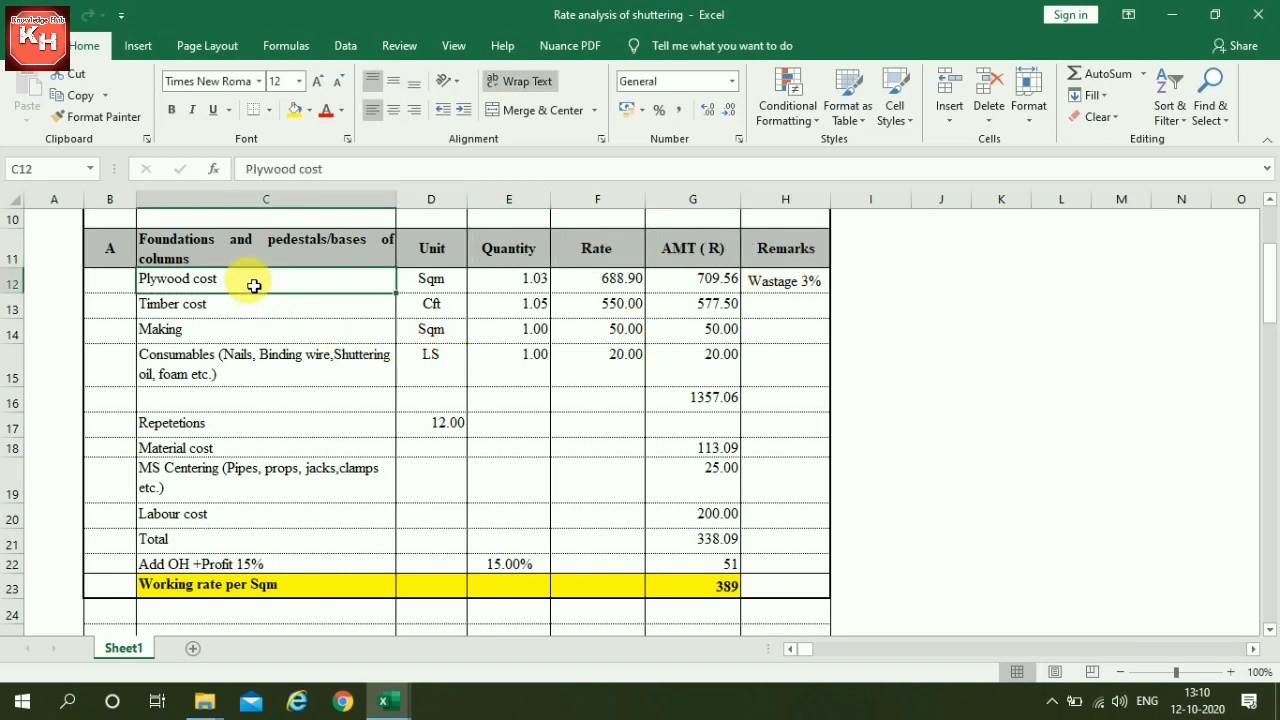
pyautogui.click(430, 286)
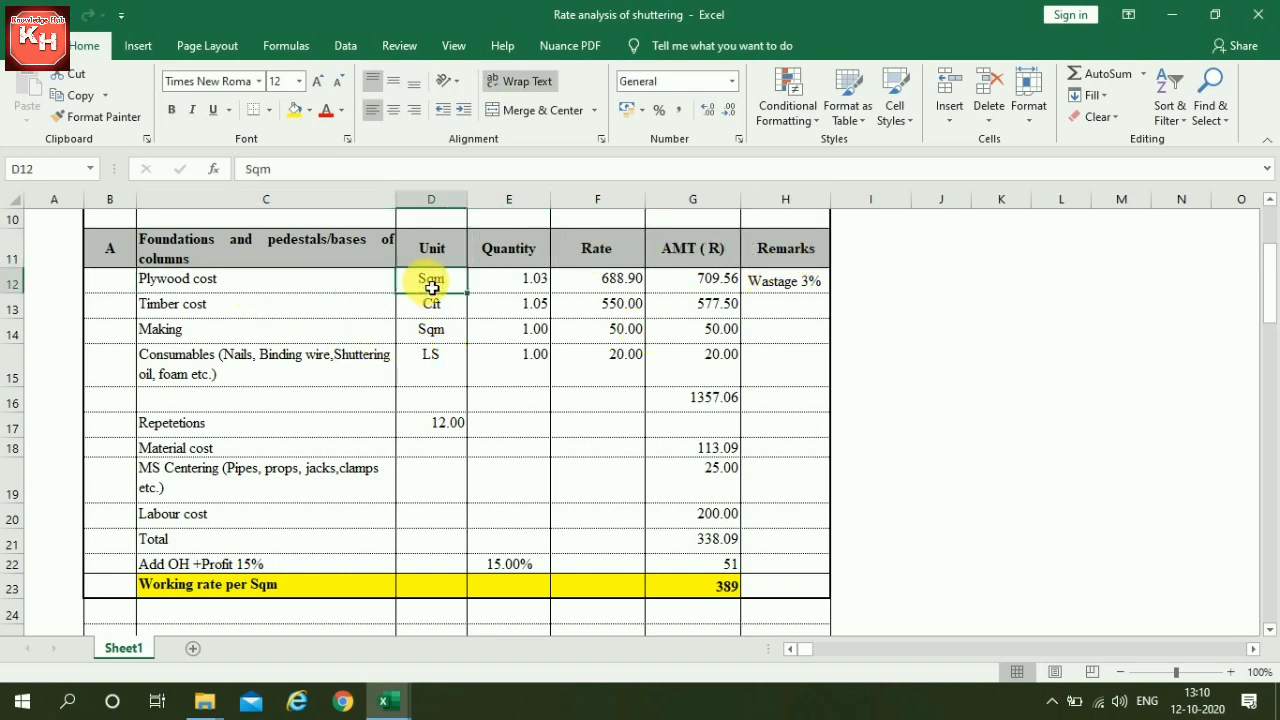
pyautogui.click(506, 285)
pyautogui.click(778, 285)
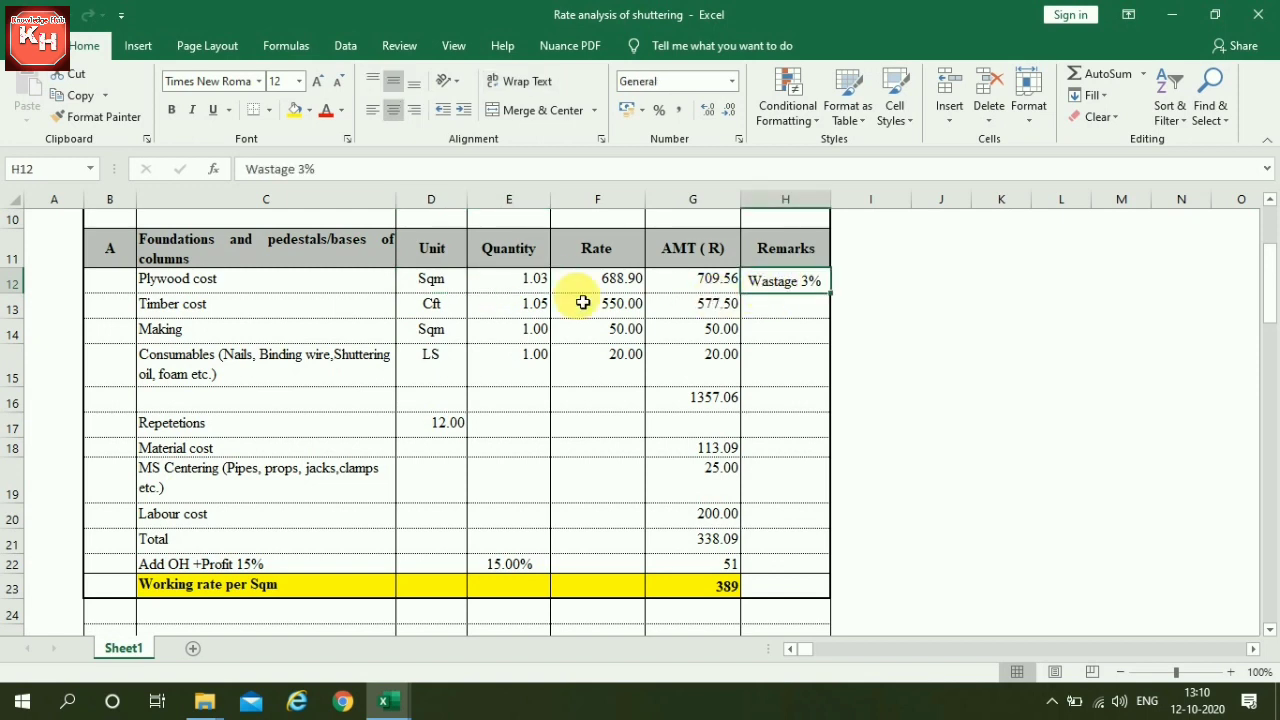
pyautogui.click(620, 286)
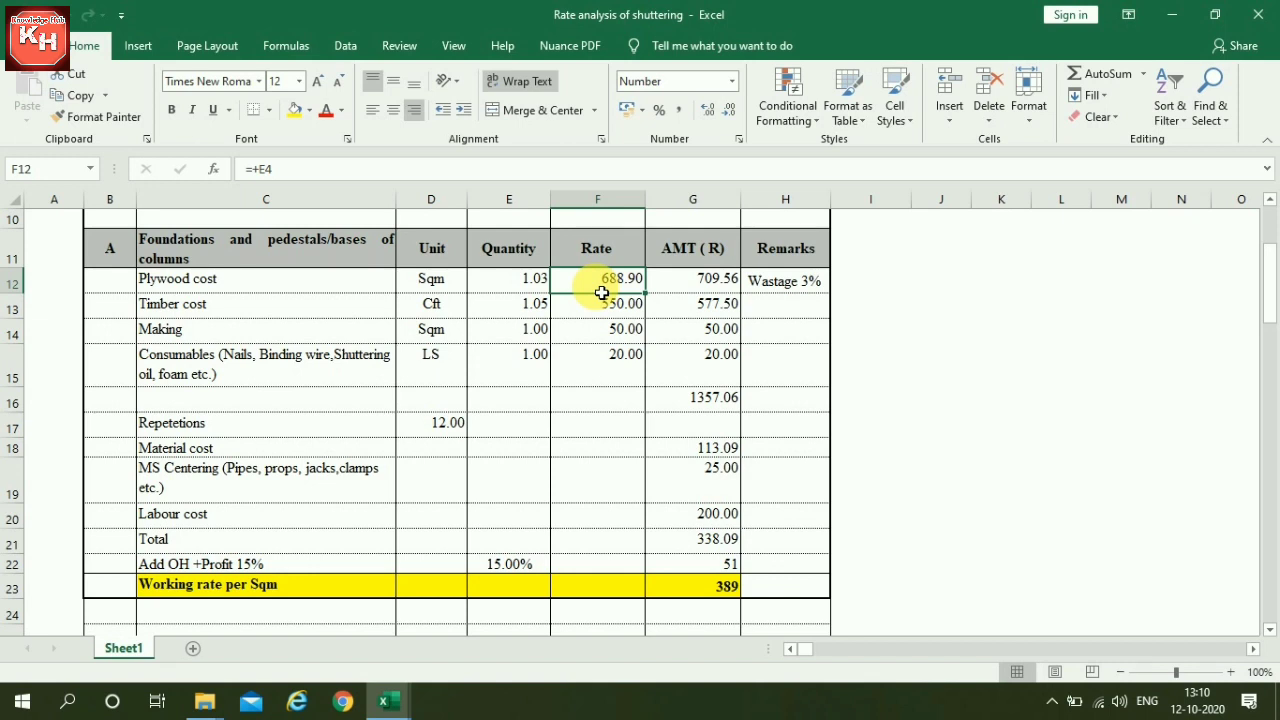
pyautogui.click(706, 281)
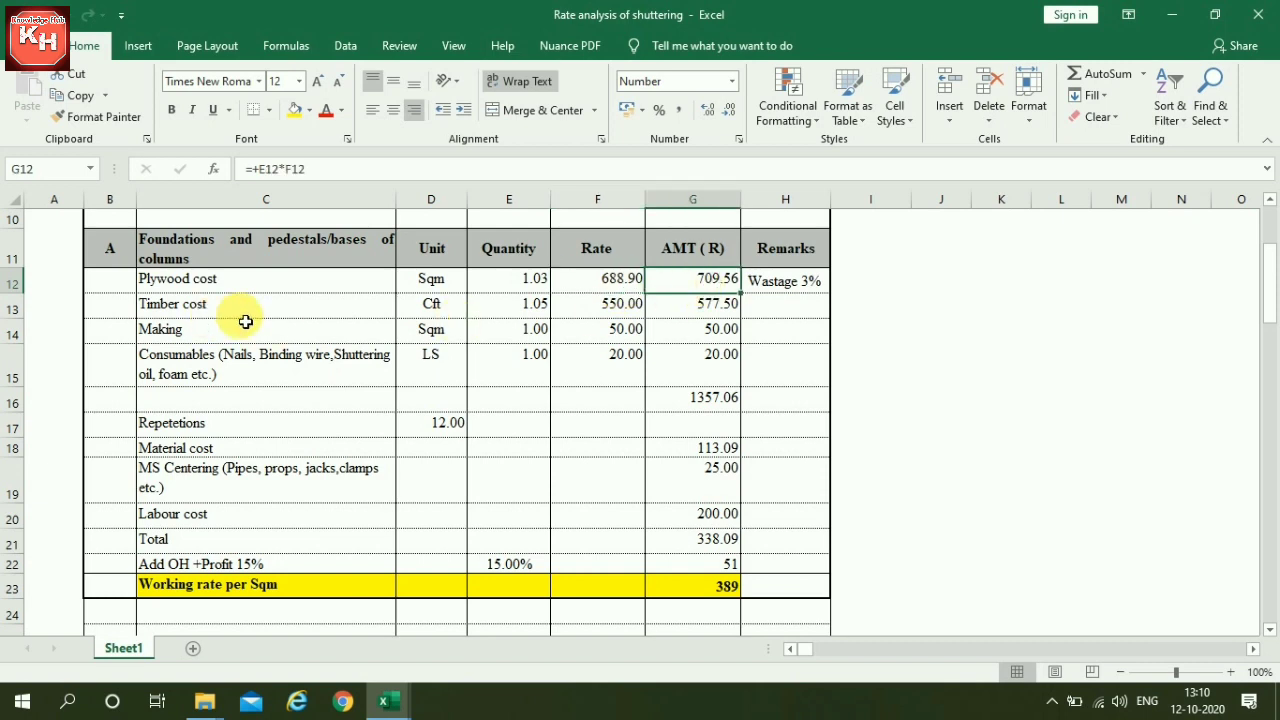
# Step: Examine the units, quantities, rates and amounts of the timber cost and making rows in the foundations table
pyautogui.click(451, 313)
pyautogui.click(522, 315)
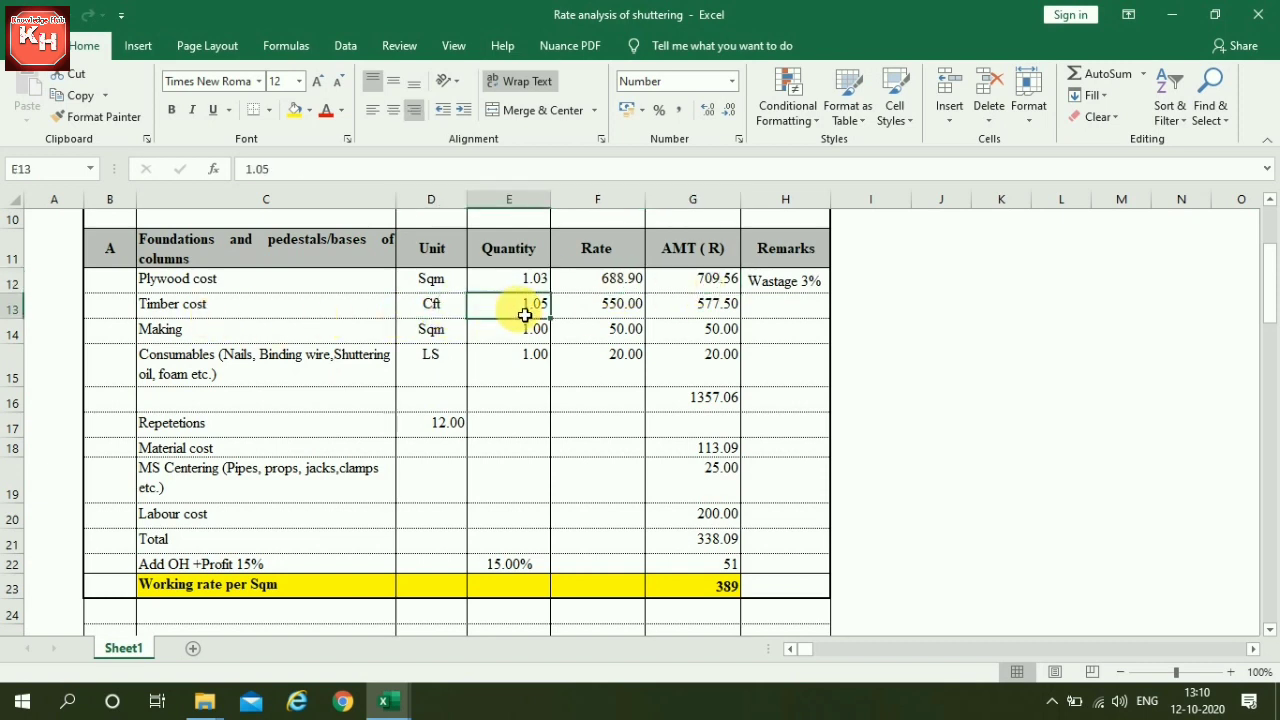
pyautogui.click(606, 315)
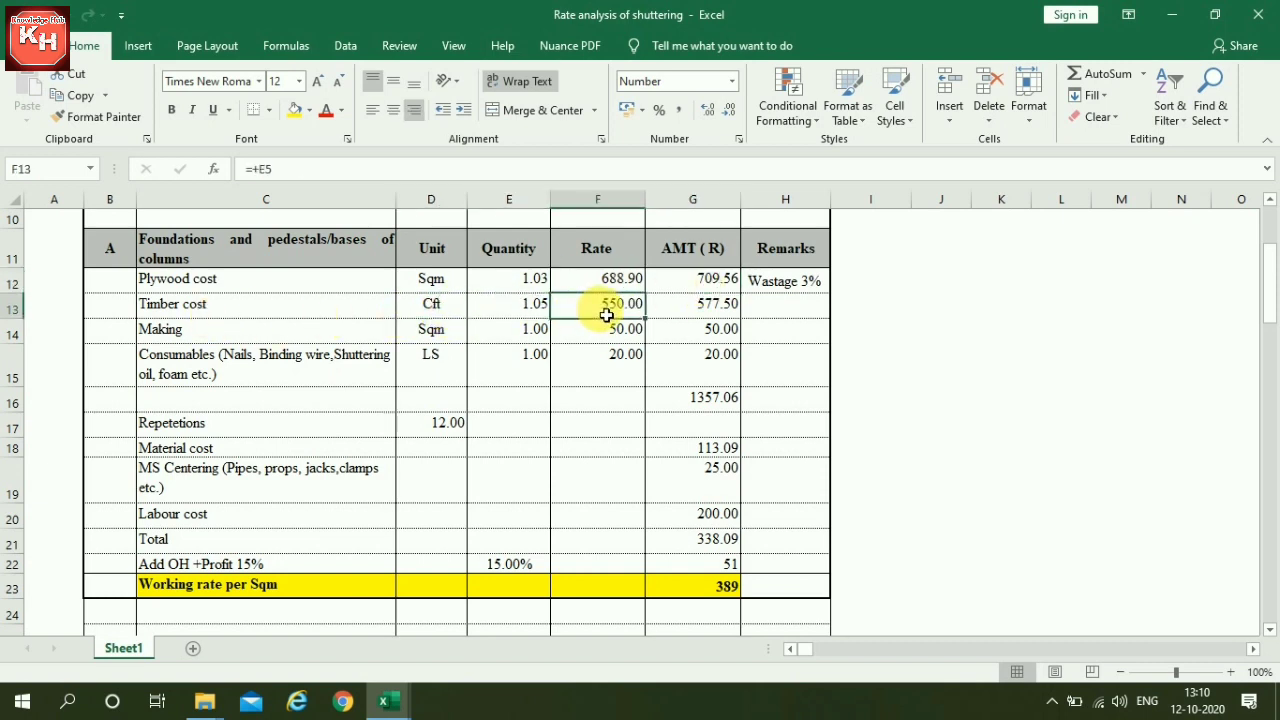
pyautogui.click(706, 314)
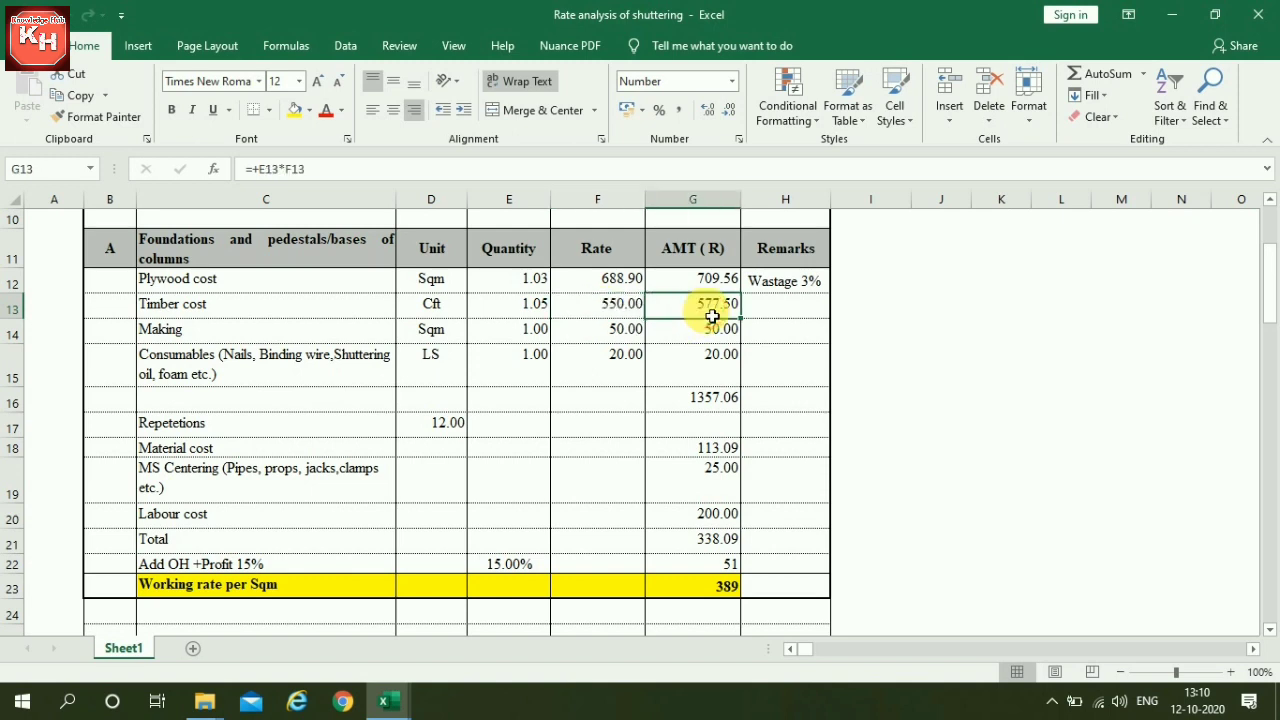
pyautogui.click(444, 335)
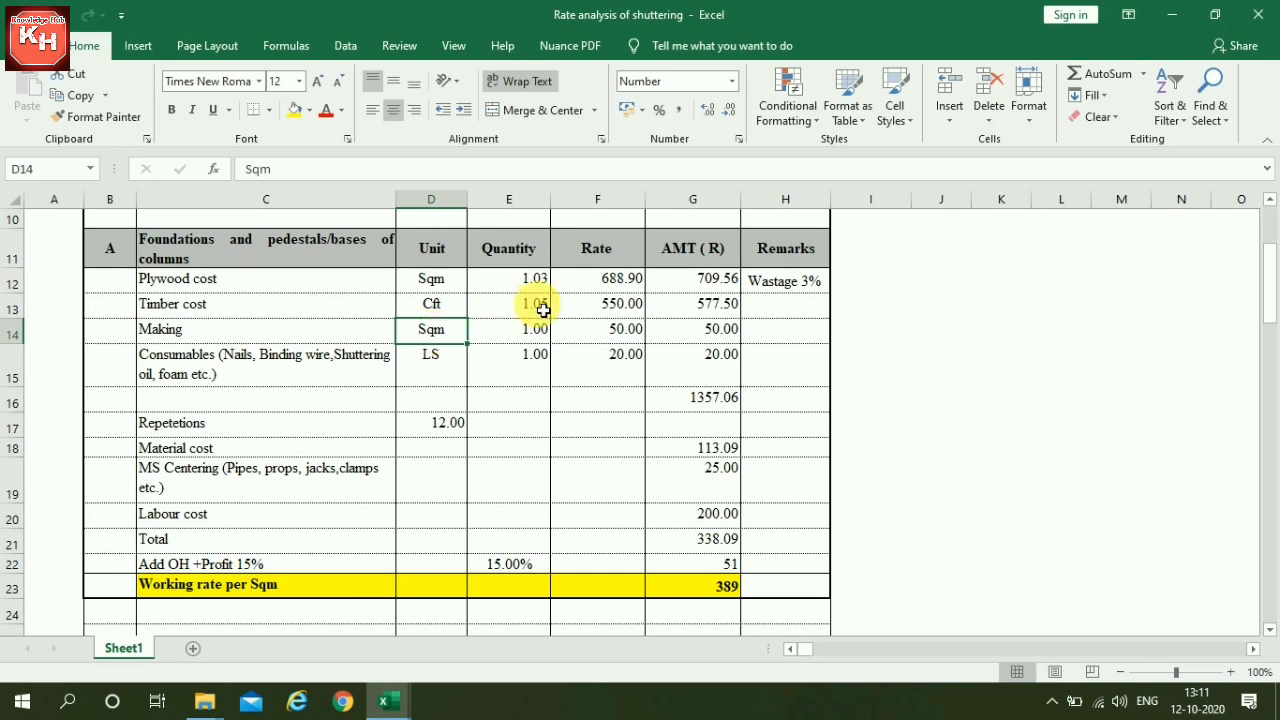
pyautogui.click(531, 337)
pyautogui.click(633, 340)
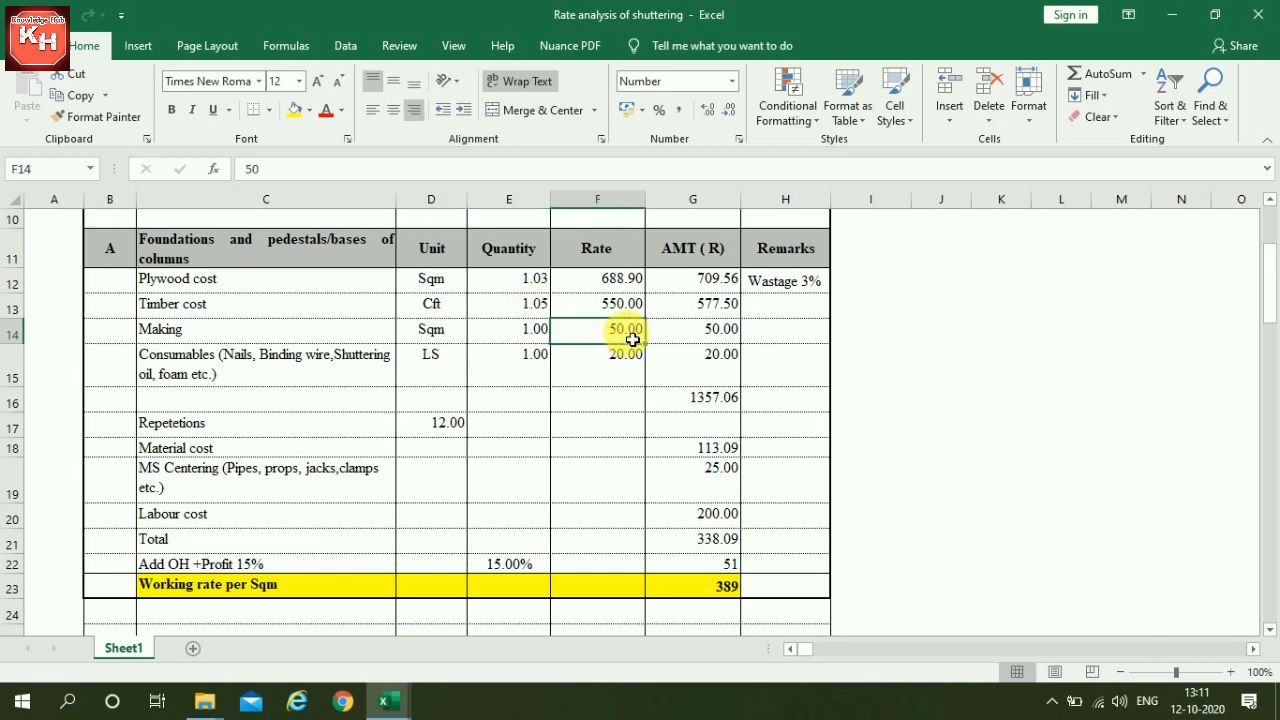
pyautogui.click(690, 336)
# Step: Examine the consumables row of the foundations table and the subtotal formula beneath it
pyautogui.click(238, 372)
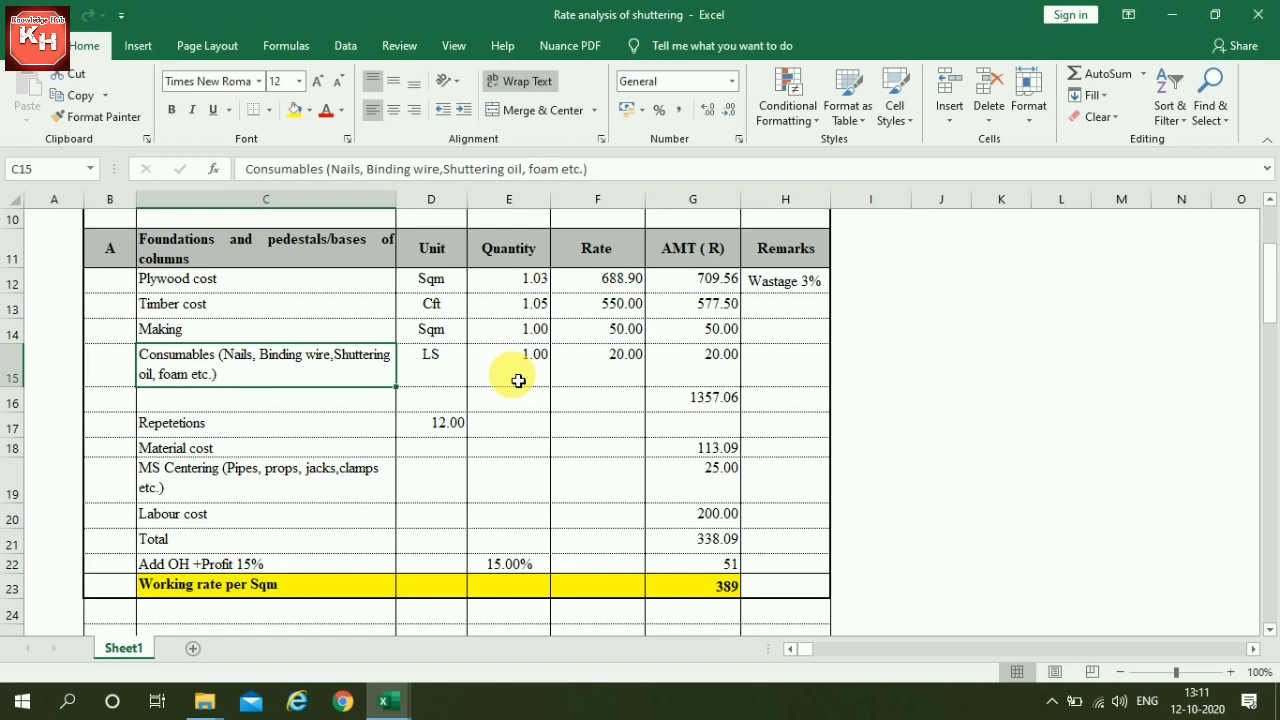
pyautogui.click(430, 367)
pyautogui.click(612, 374)
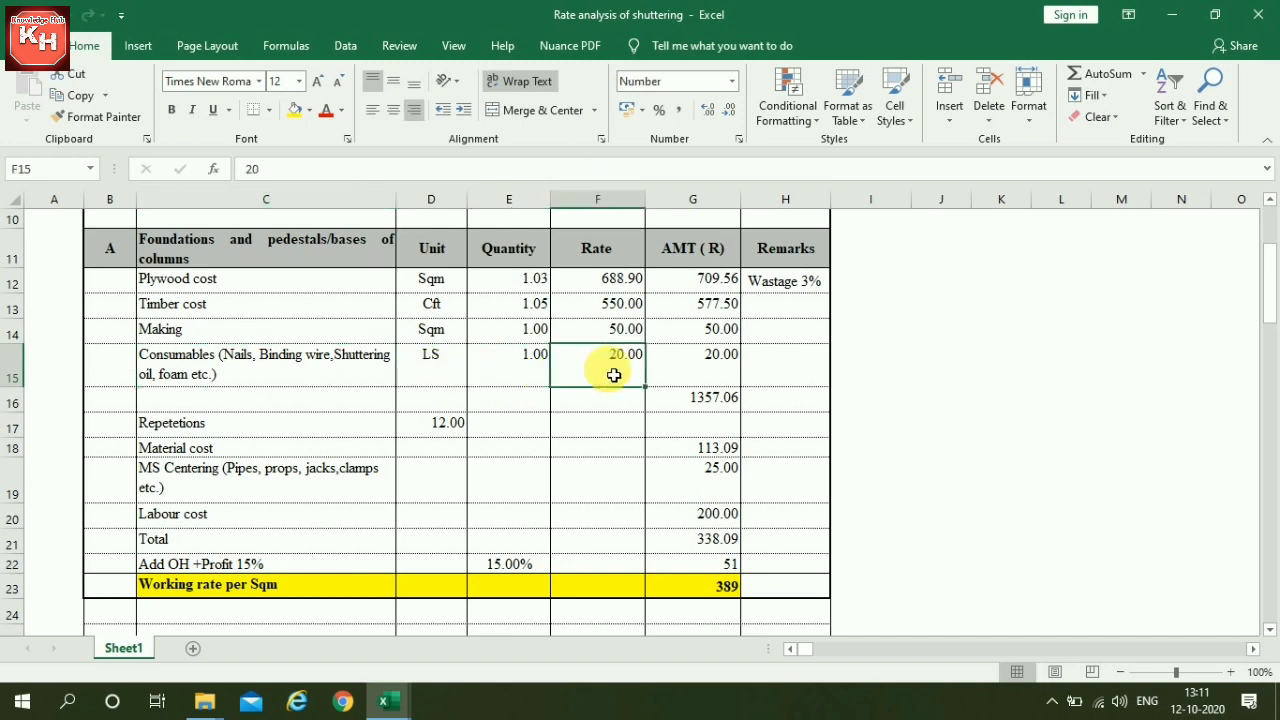
pyautogui.click(701, 370)
pyautogui.click(705, 400)
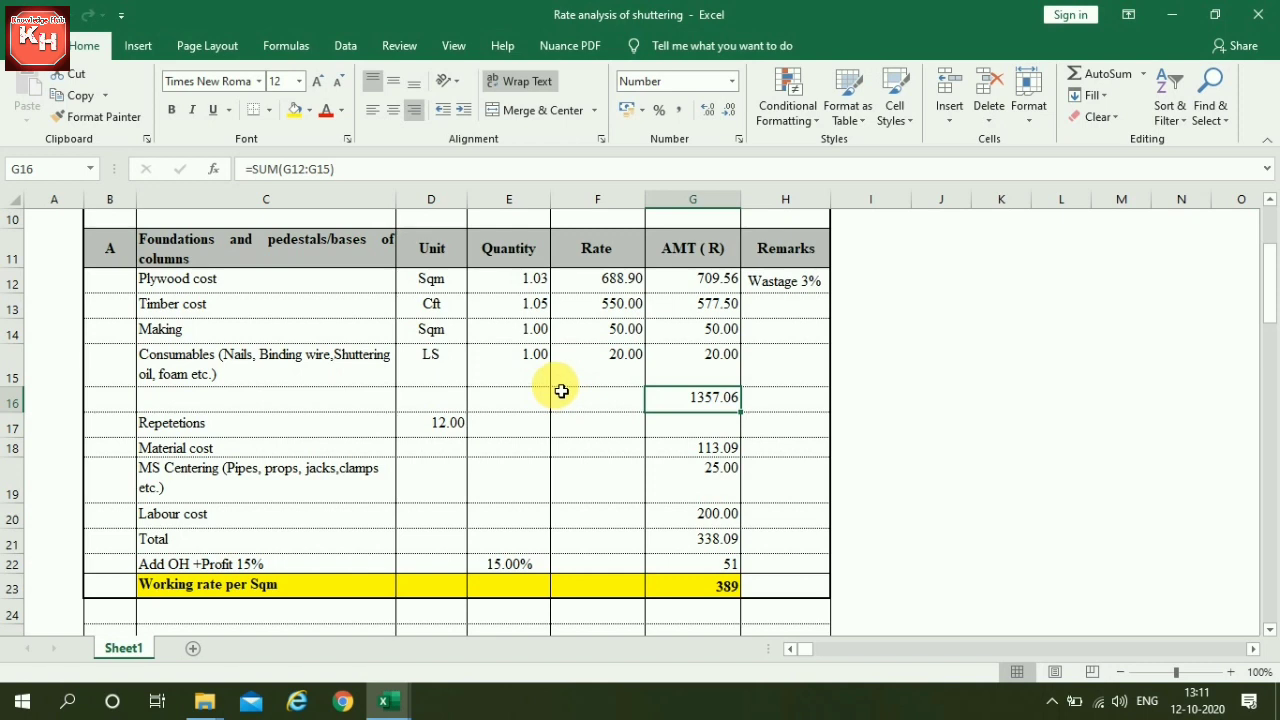
# Step: Inspect the number of repetitions and the material cost formula in the foundations table
pyautogui.click(180, 425)
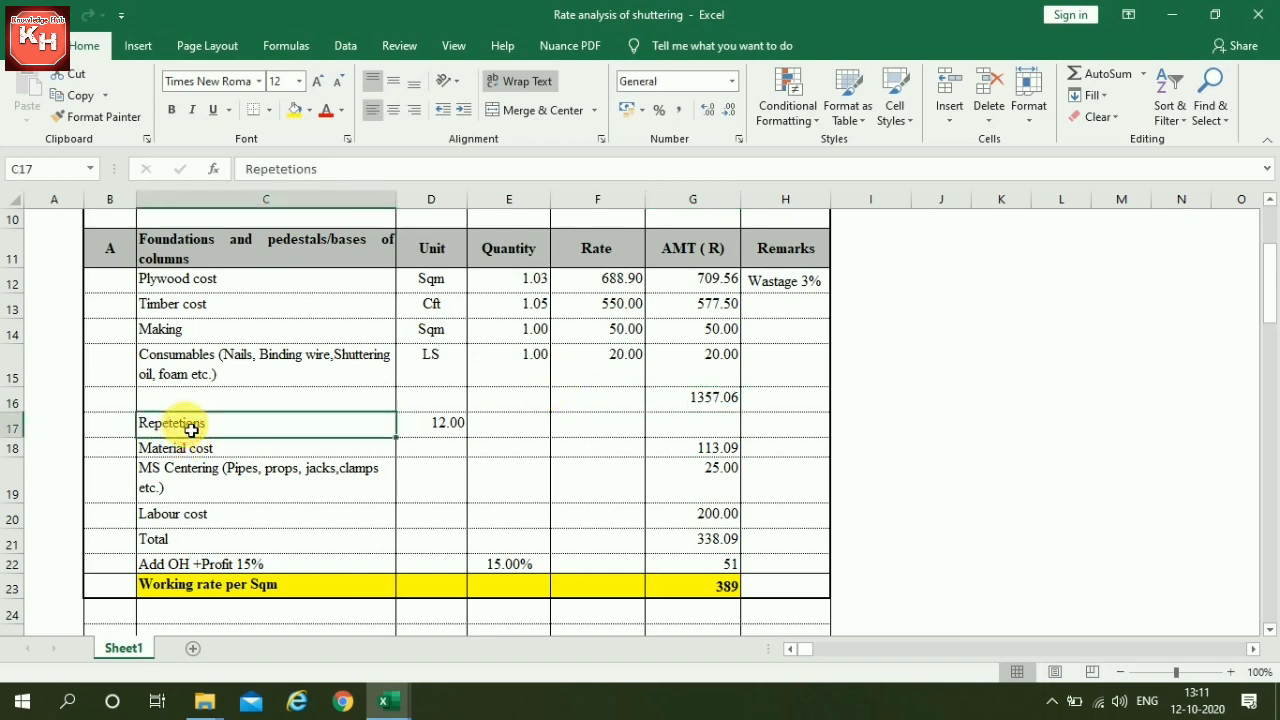
pyautogui.click(446, 432)
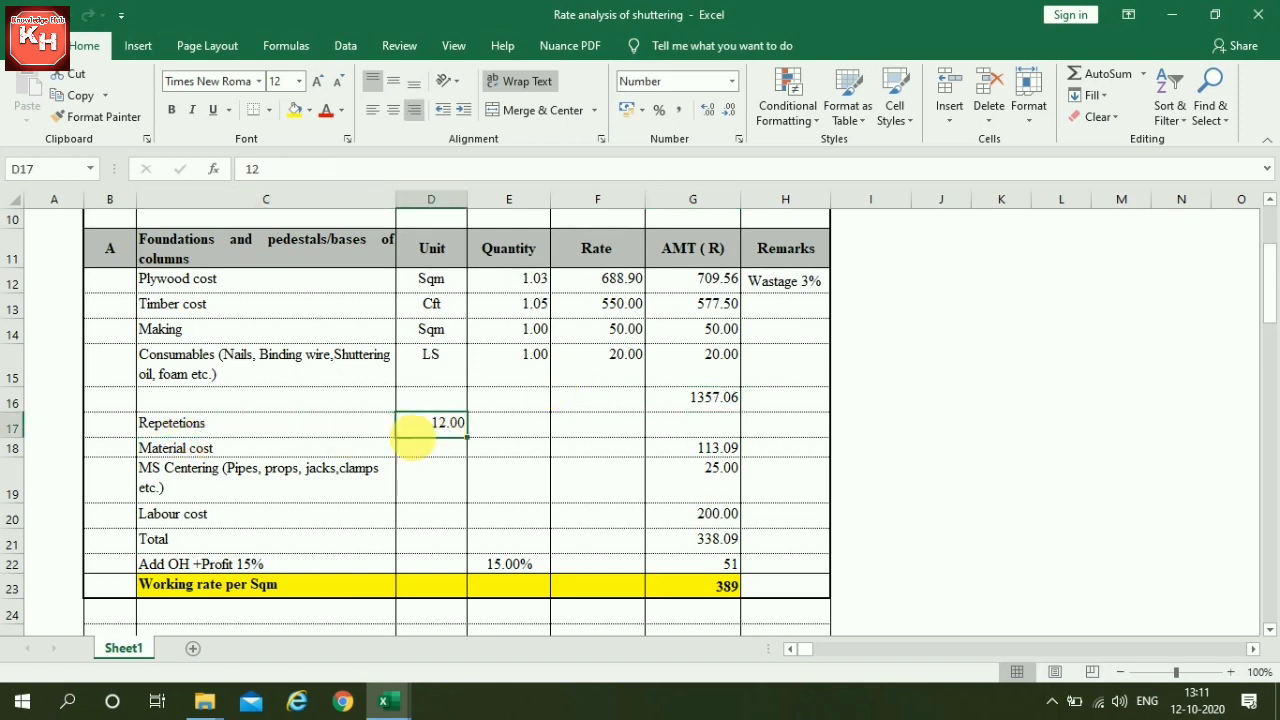
pyautogui.click(145, 451)
pyautogui.click(698, 450)
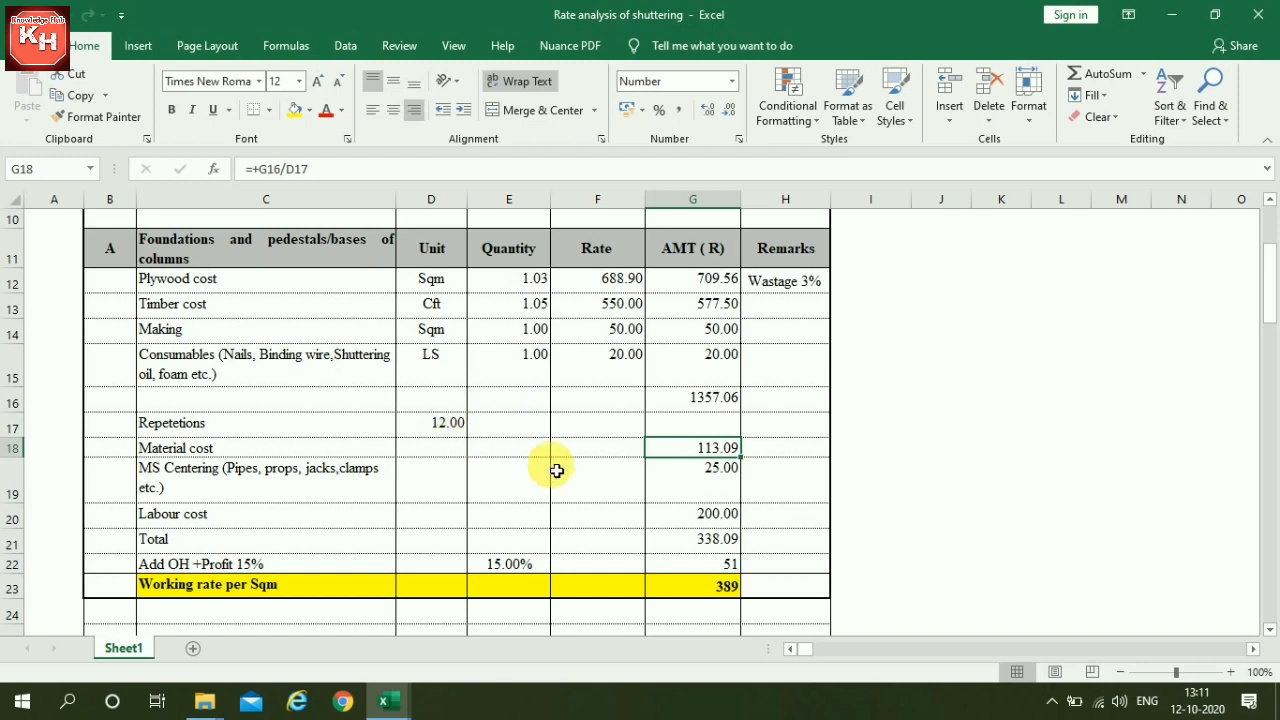
# Step: Inspect the MS centering and labour cost amounts and the total formula for foundations
pyautogui.click(282, 478)
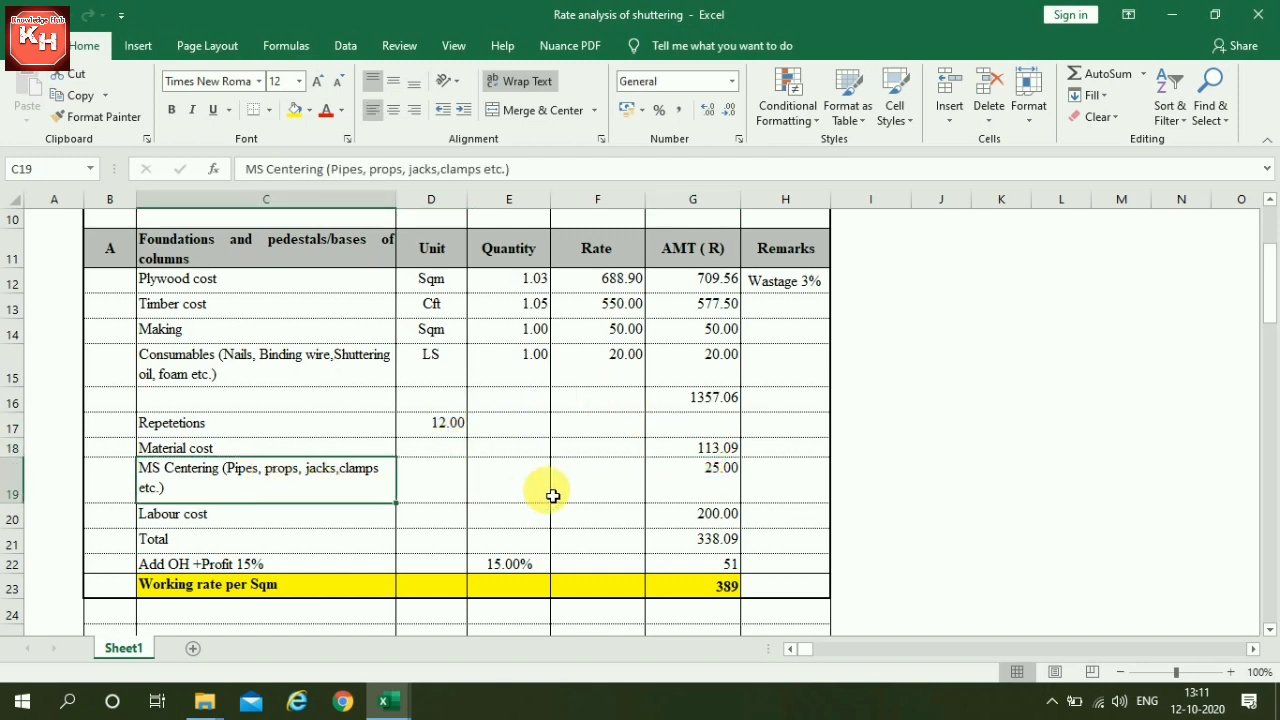
pyautogui.click(718, 488)
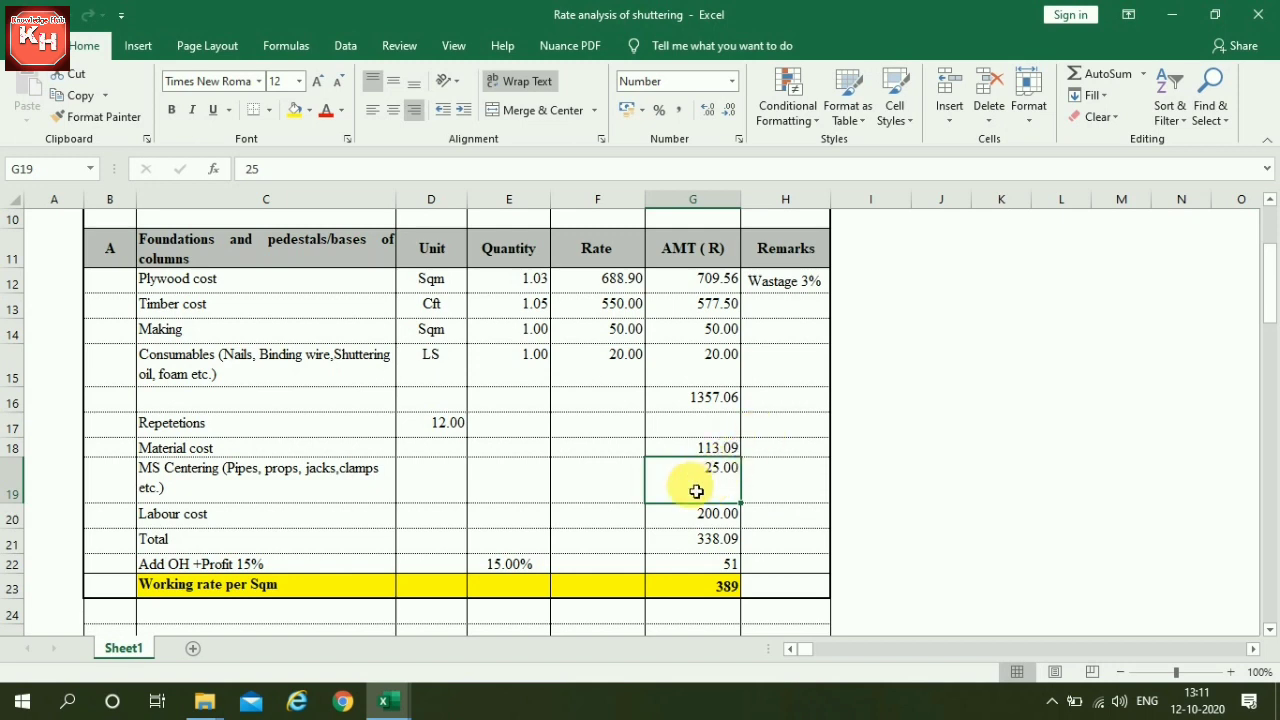
pyautogui.click(160, 514)
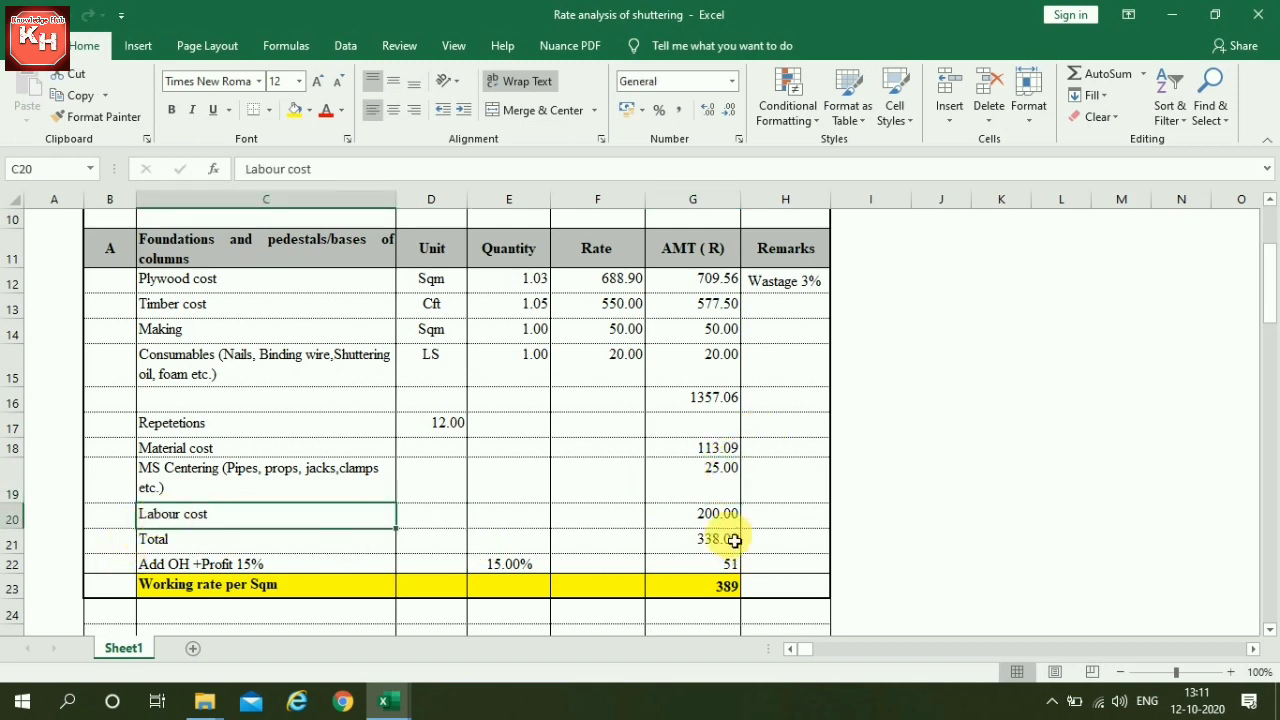
pyautogui.click(711, 519)
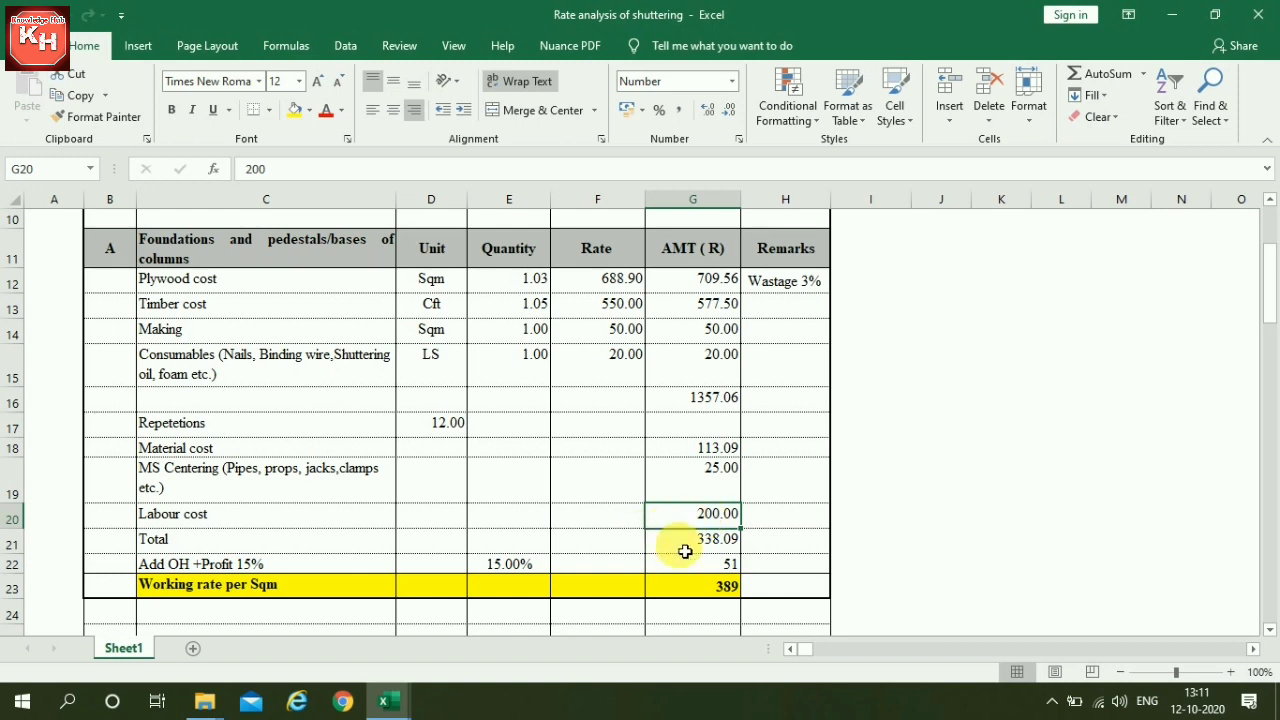
pyautogui.click(688, 548)
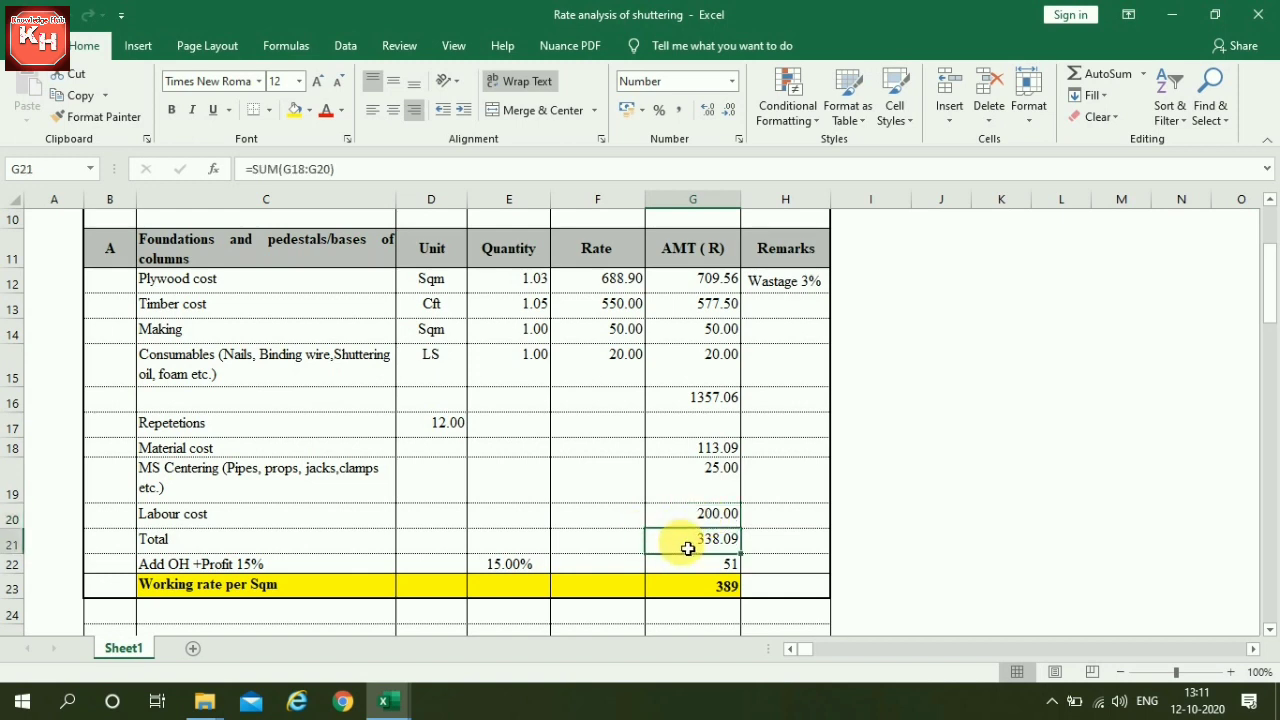
# Step: Inspect the overhead and profit percentage, its amount formula and the working rate per Sqm for foundations
pyautogui.click(262, 566)
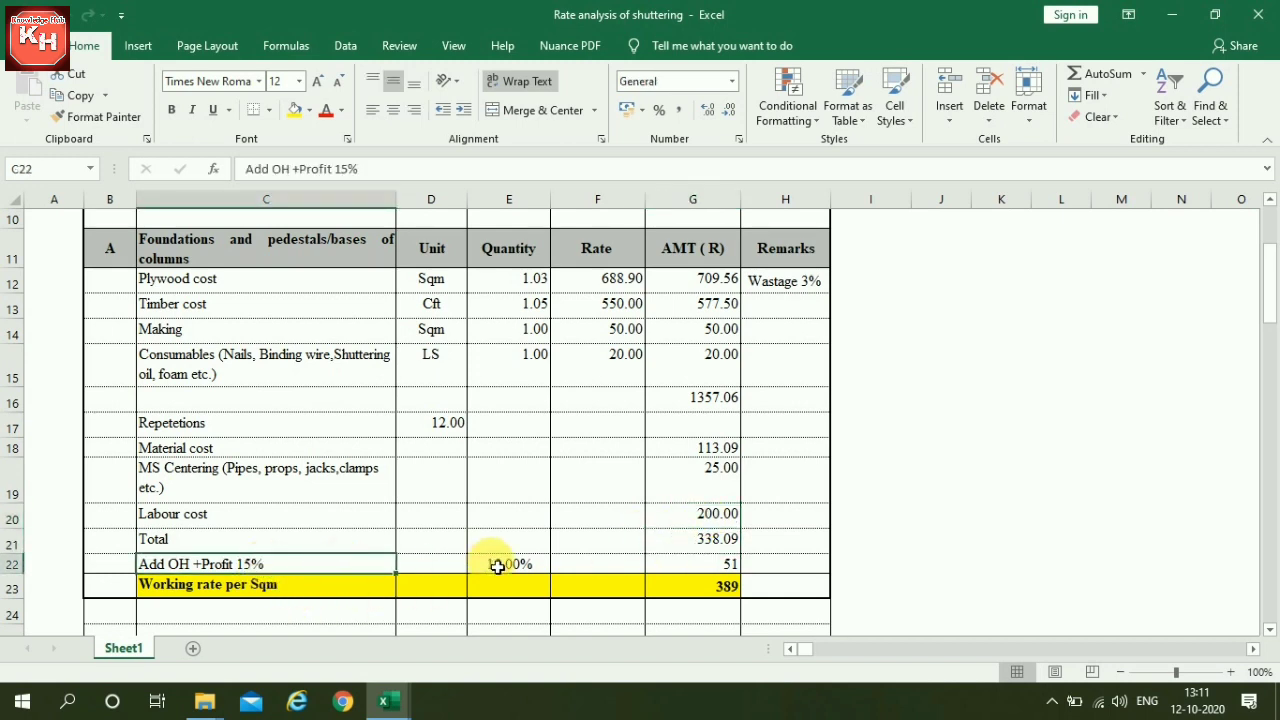
pyautogui.click(497, 568)
pyautogui.click(712, 566)
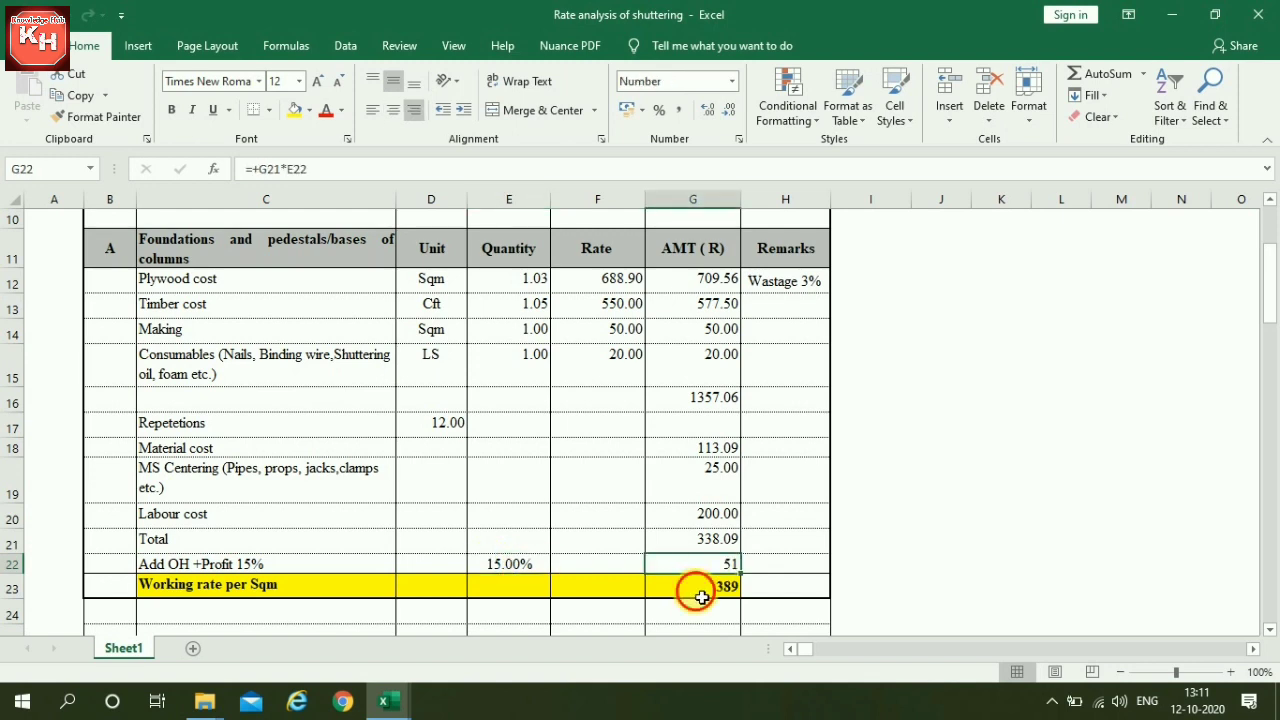
pyautogui.click(694, 589)
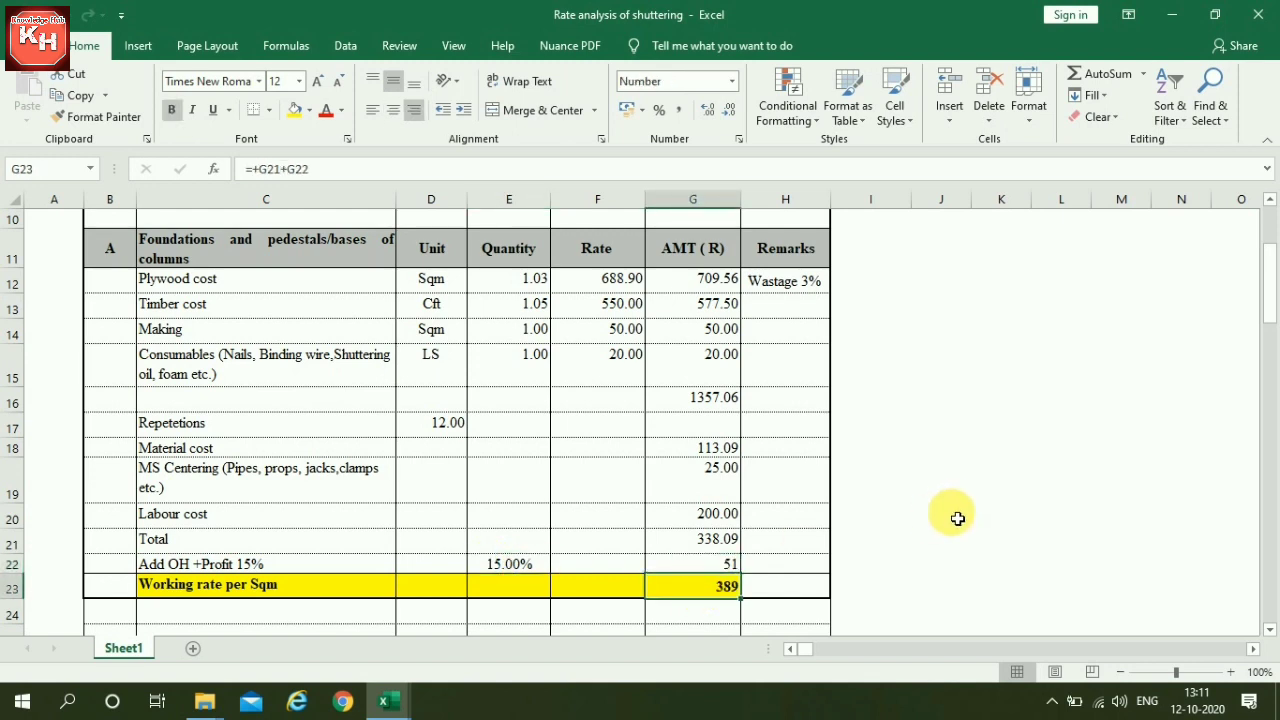
# Step: Examine the plywood row of the retaining walls/water tanks table: quantity, wastage remark, rate and amount formula
pyautogui.scroll(-3, 854, 497)
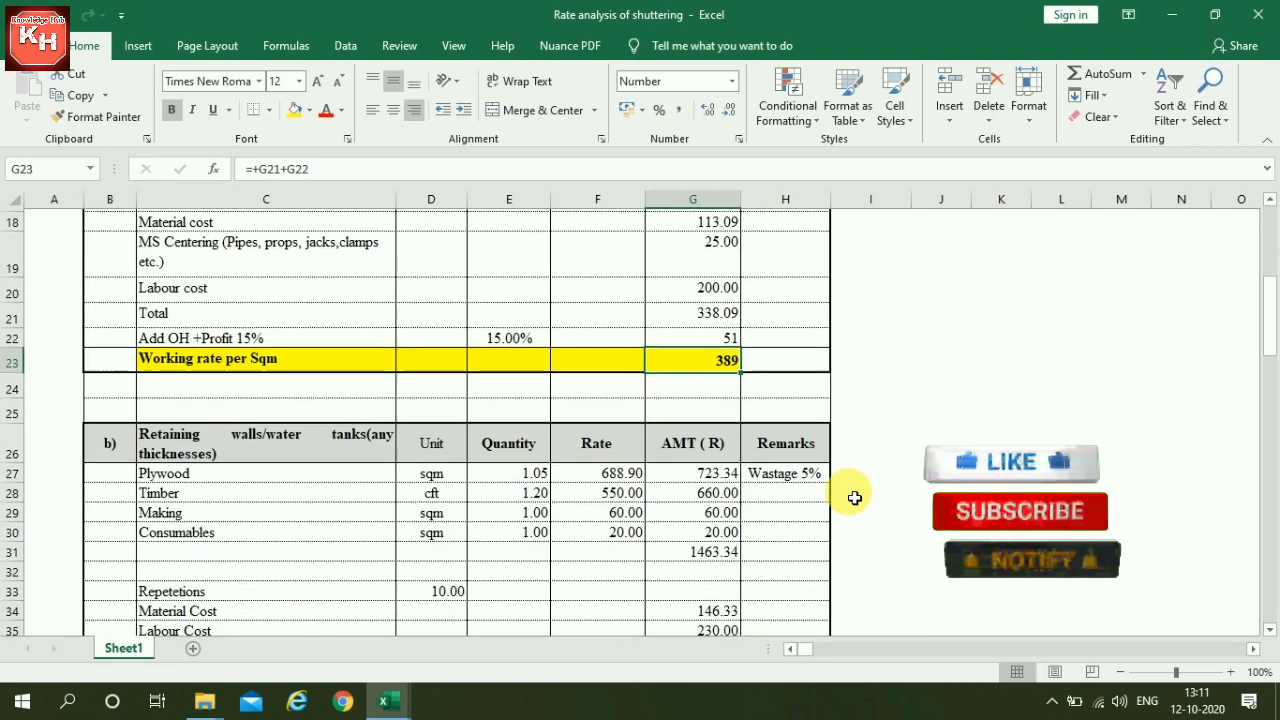
pyautogui.scroll(-2, 854, 497)
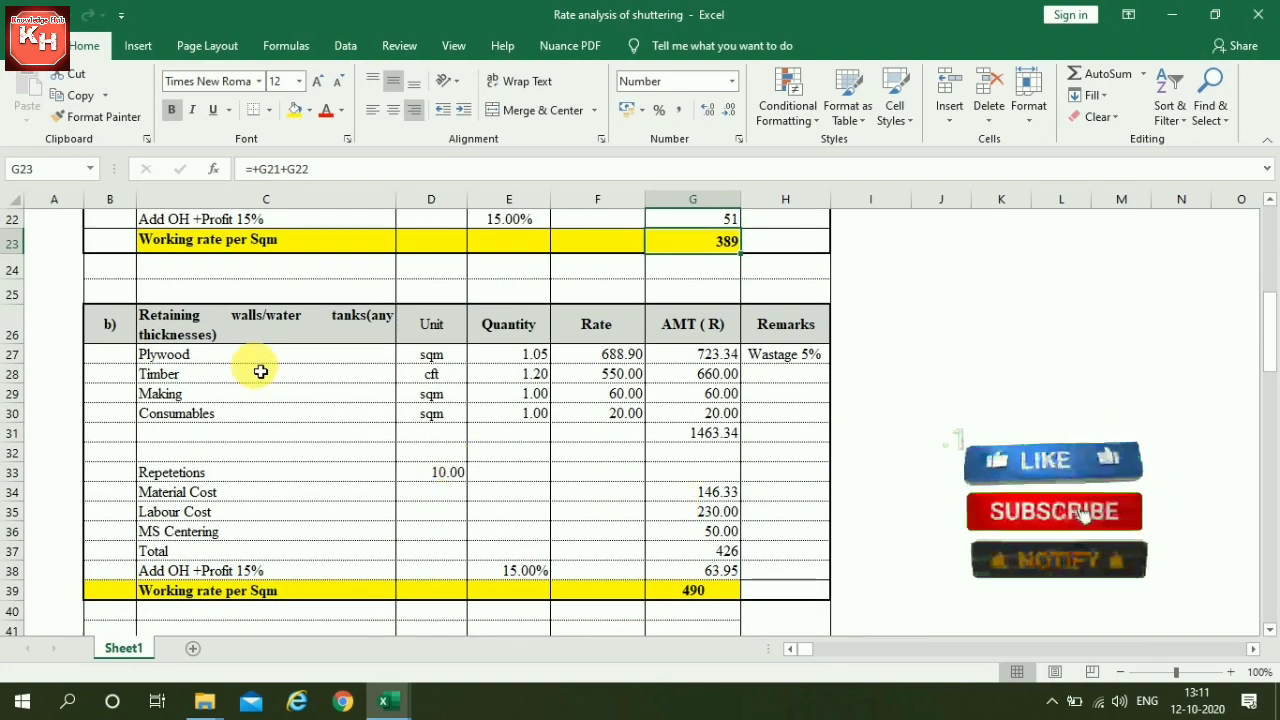
pyautogui.click(262, 357)
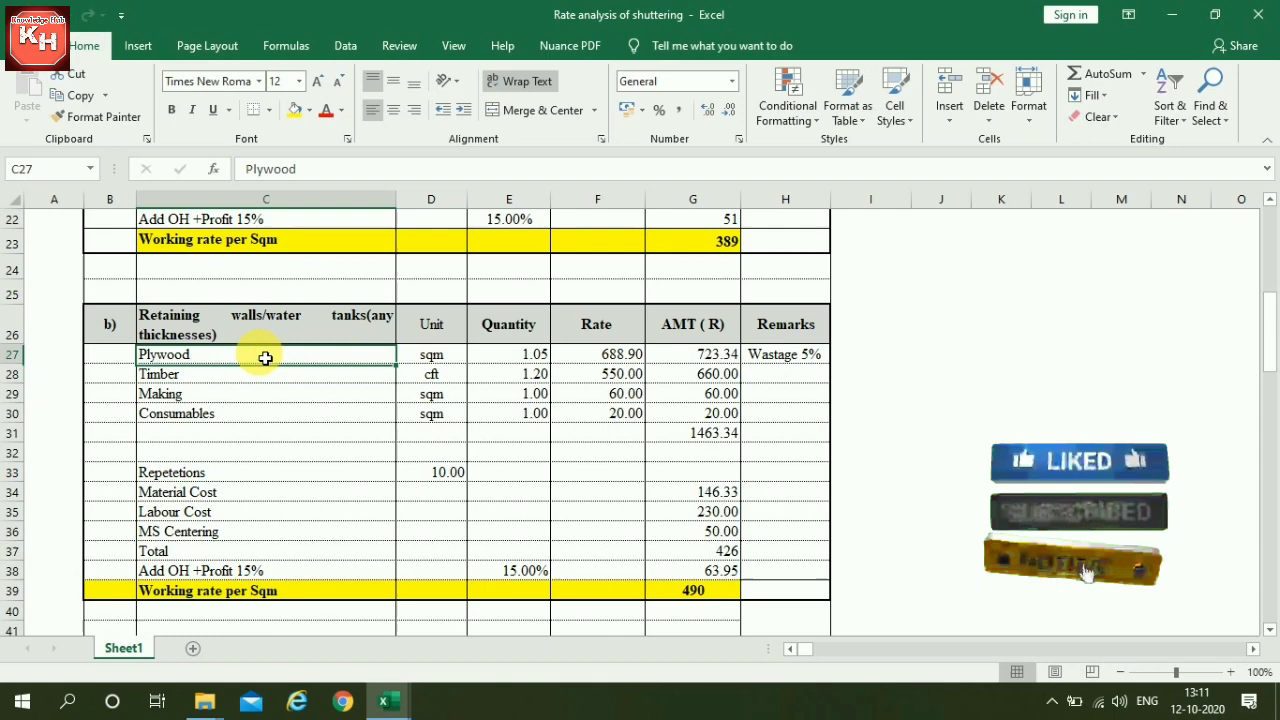
pyautogui.click(443, 372)
pyautogui.click(526, 356)
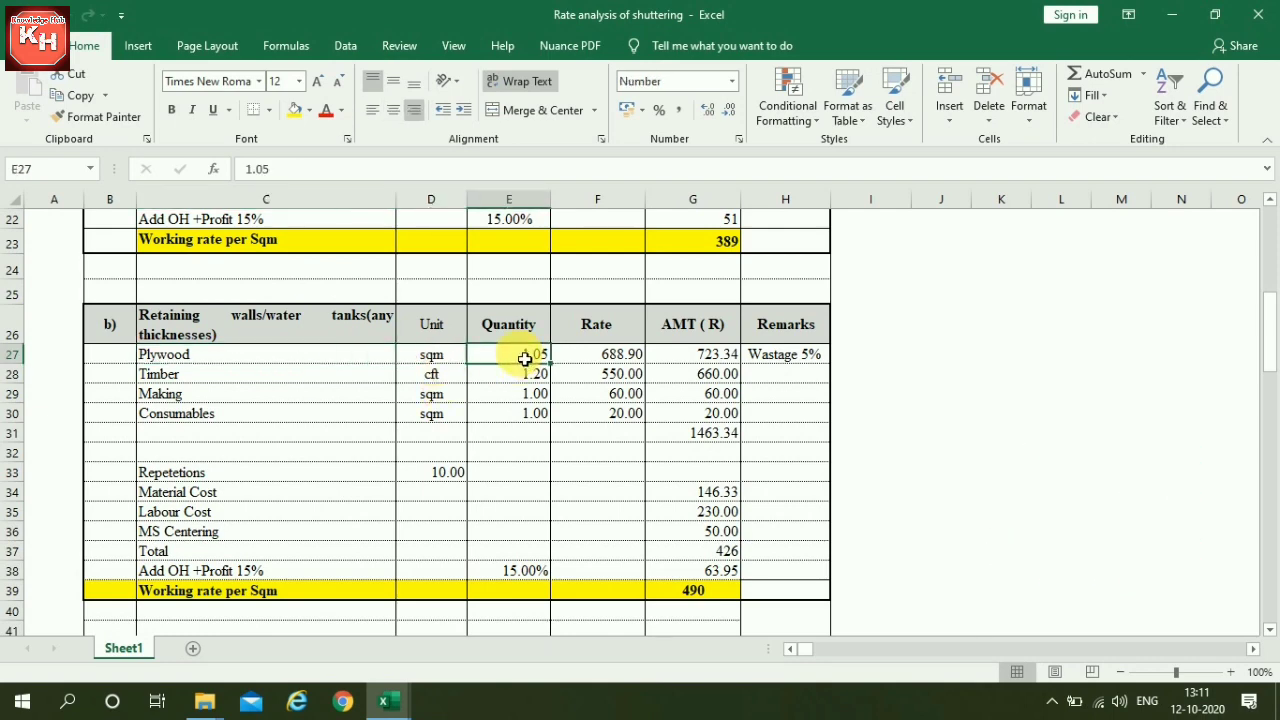
pyautogui.click(801, 361)
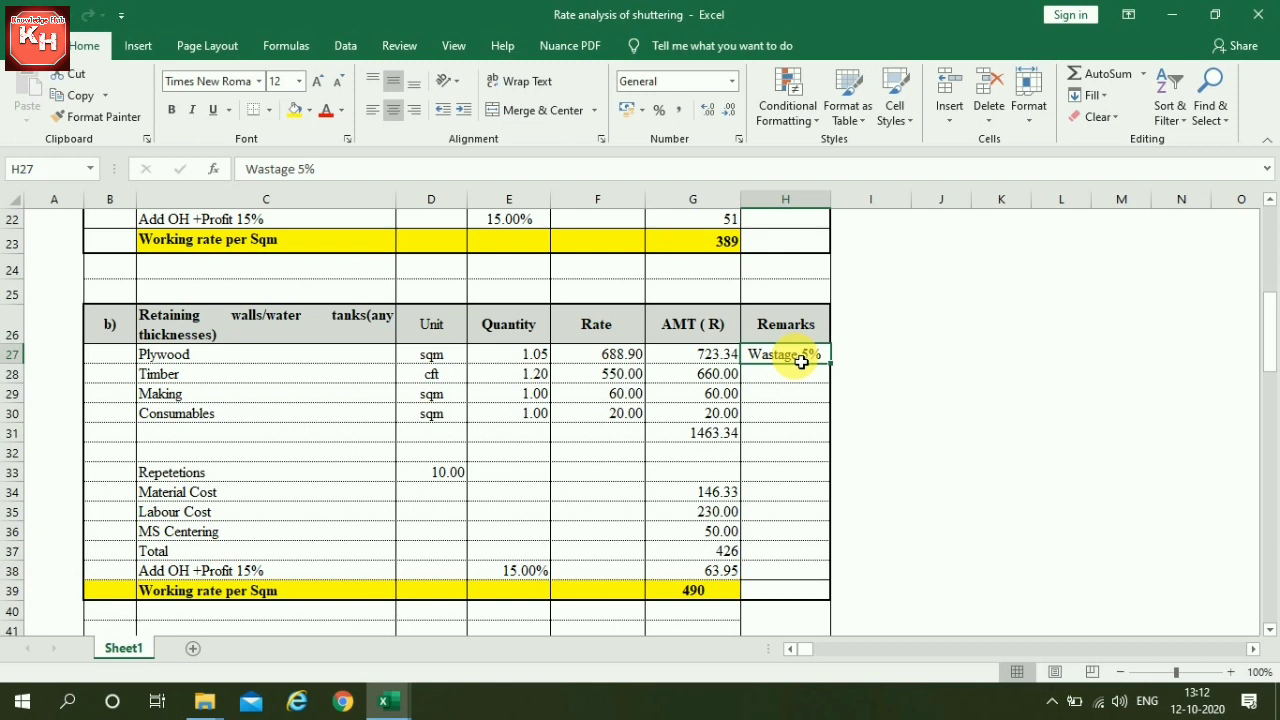
pyautogui.click(625, 358)
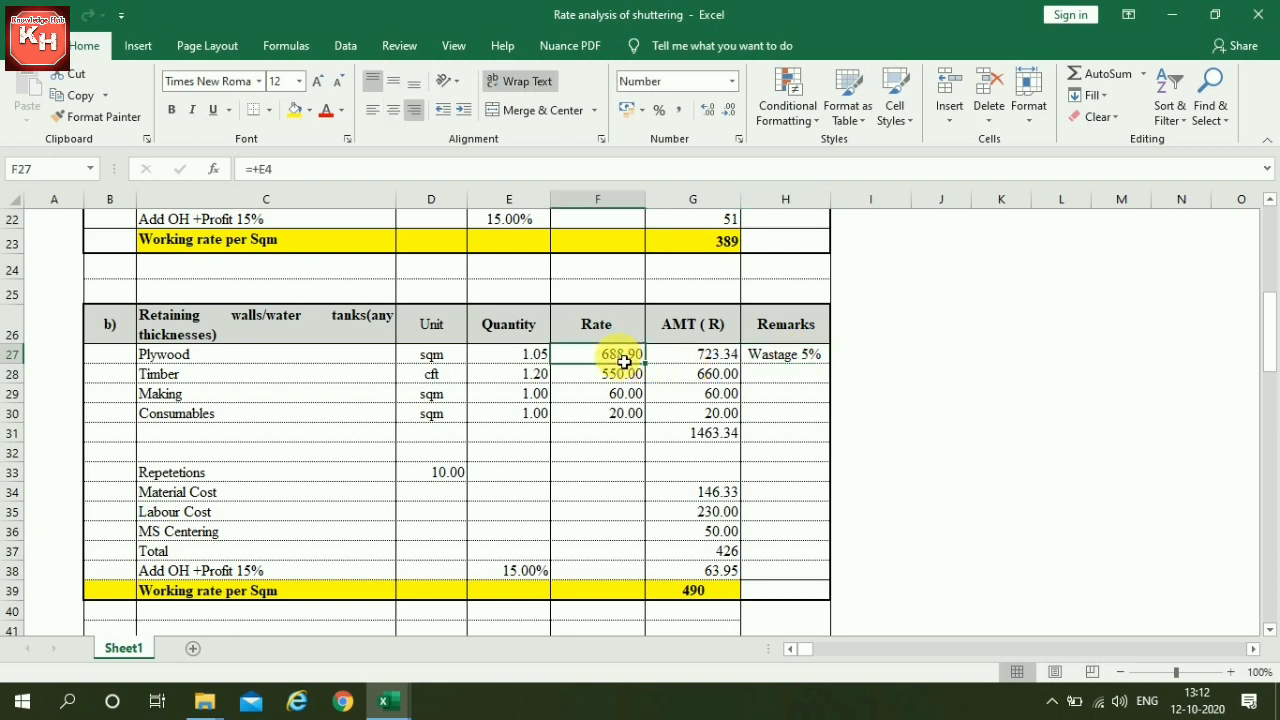
pyautogui.click(703, 358)
# Step: Inspect the timber quantity, rate and amount formula in the retaining walls/water tanks table
pyautogui.click(516, 378)
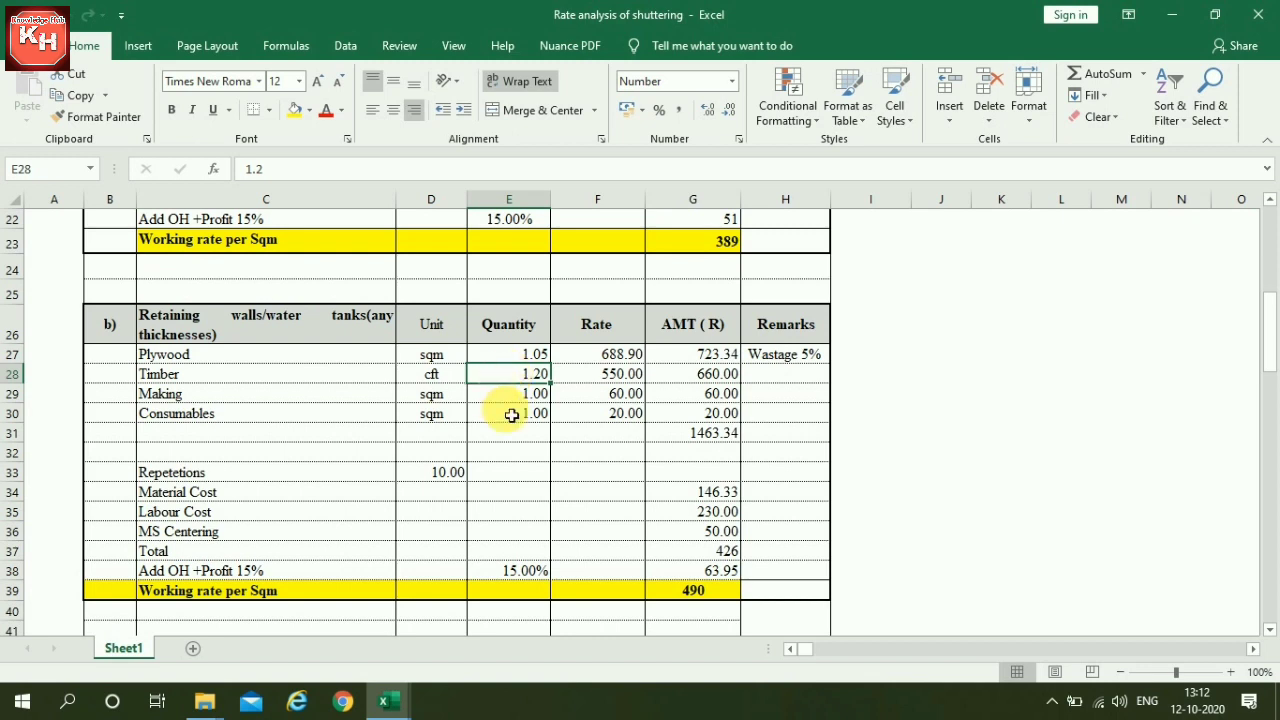
pyautogui.click(613, 379)
pyautogui.click(732, 384)
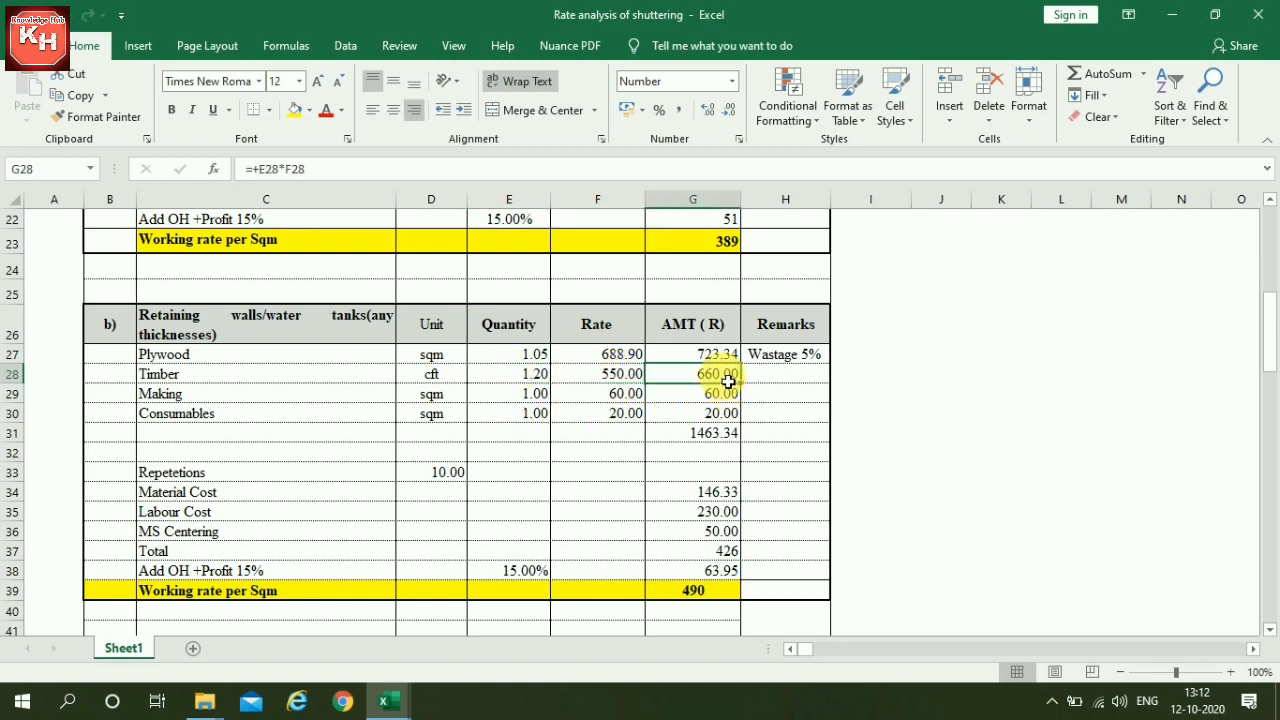
pyautogui.click(510, 374)
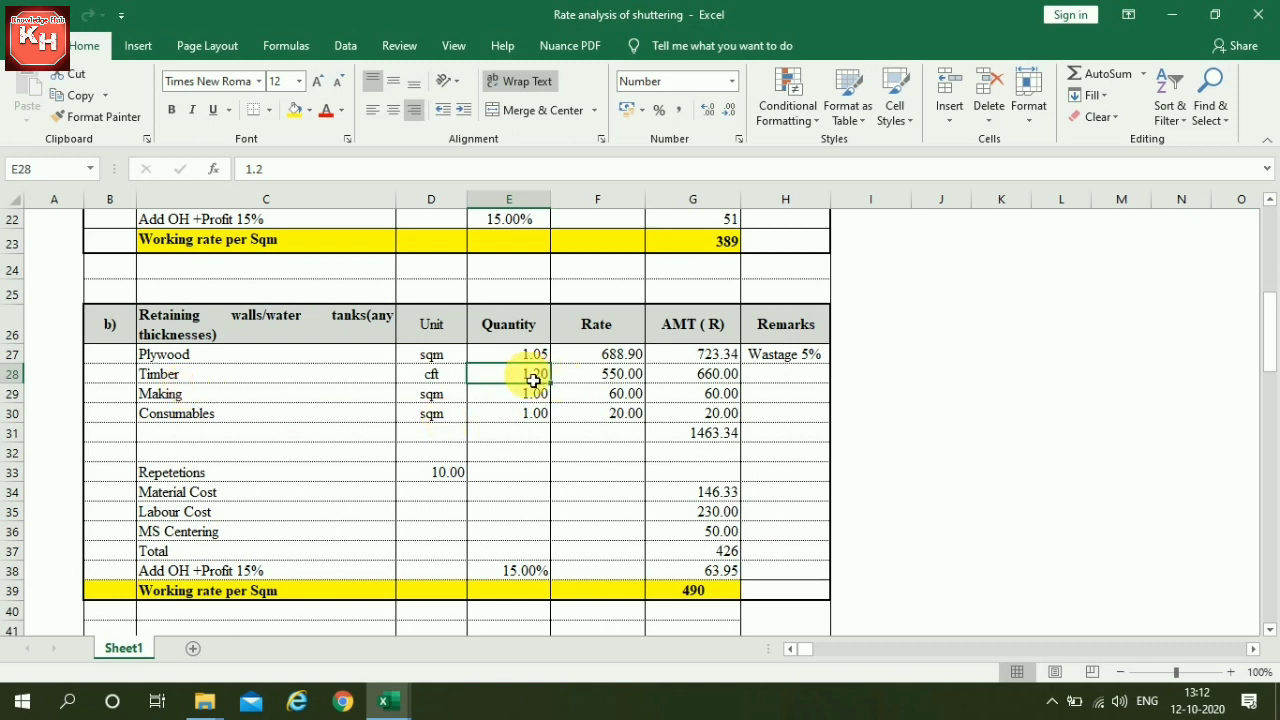
# Step: Check the making and consumables rates and the subtotal formula beneath them for retaining walls/water tanks
pyautogui.click(607, 399)
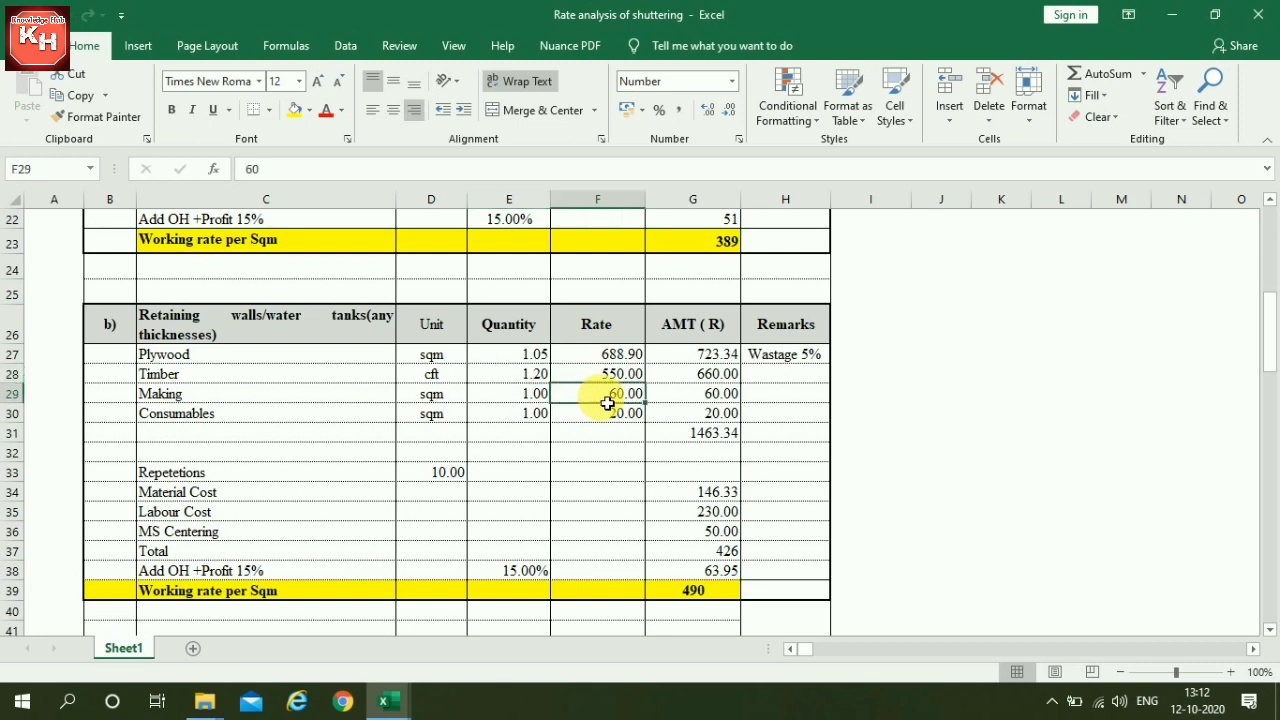
pyautogui.click(714, 393)
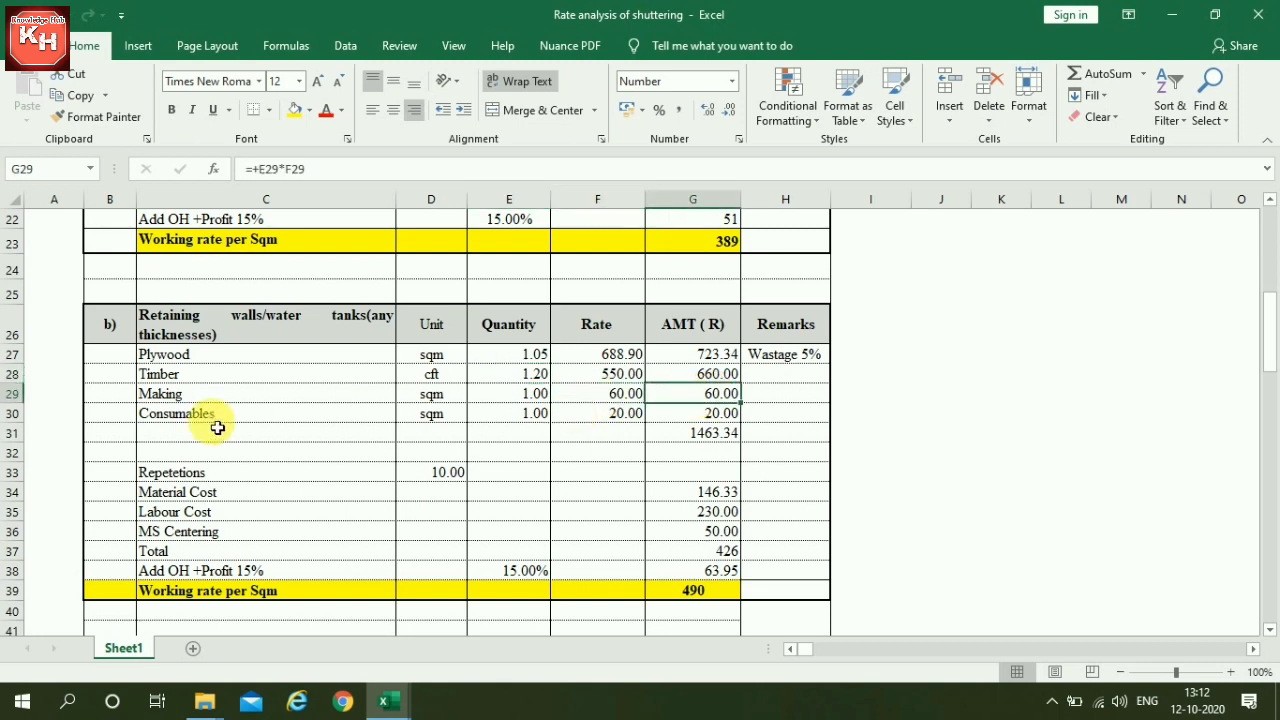
pyautogui.click(620, 420)
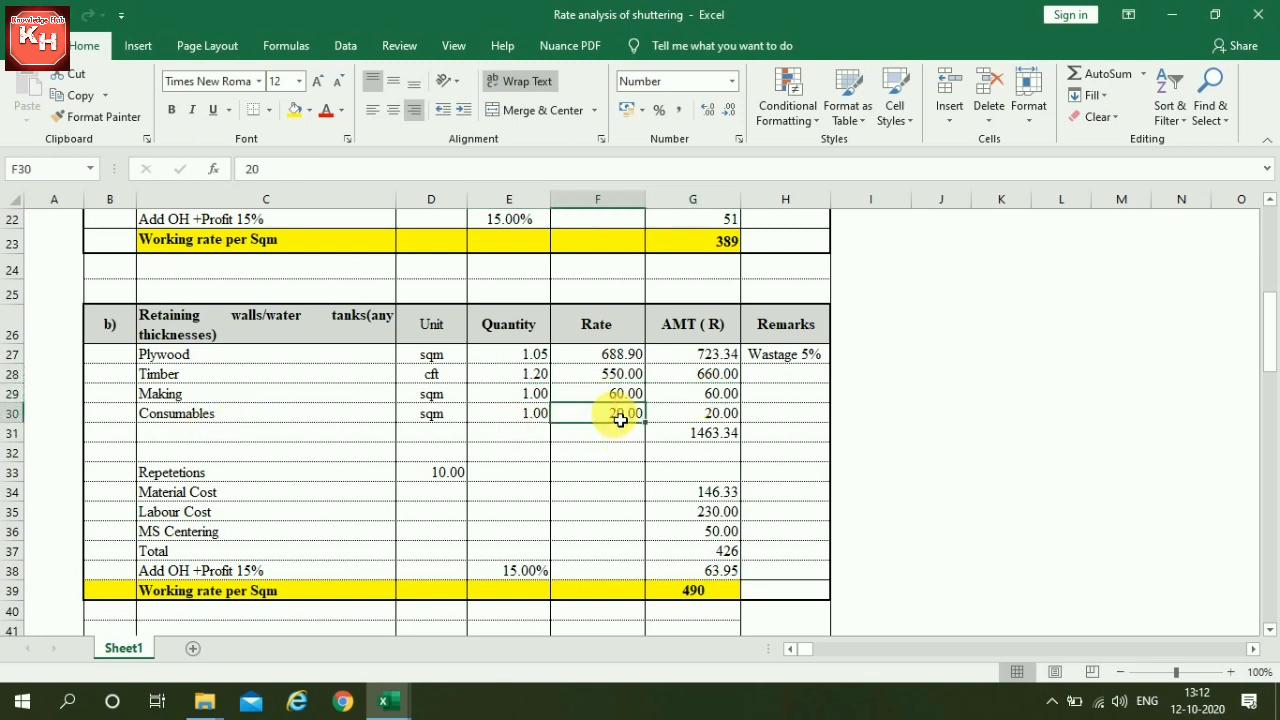
pyautogui.click(707, 434)
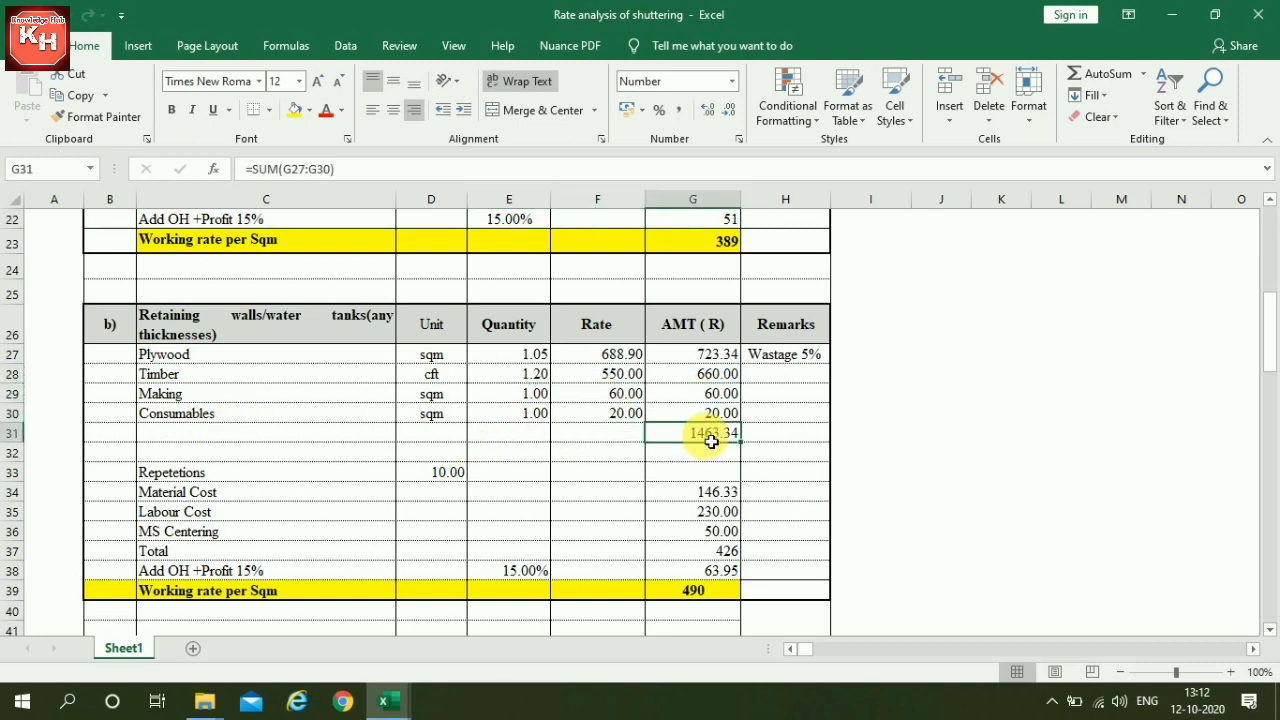
# Step: Review the retaining walls' repetitions and material cost formula, plus the labour, MS centering and total amounts
pyautogui.click(424, 473)
pyautogui.click(716, 490)
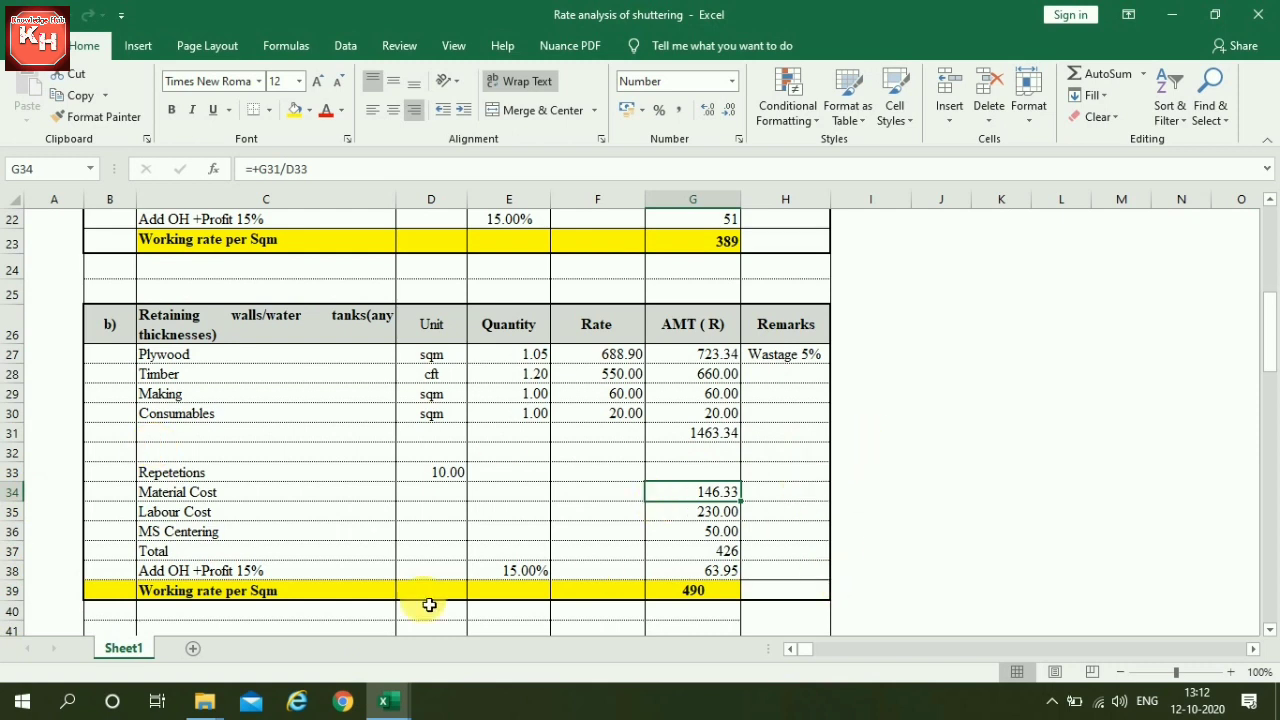
pyautogui.click(683, 516)
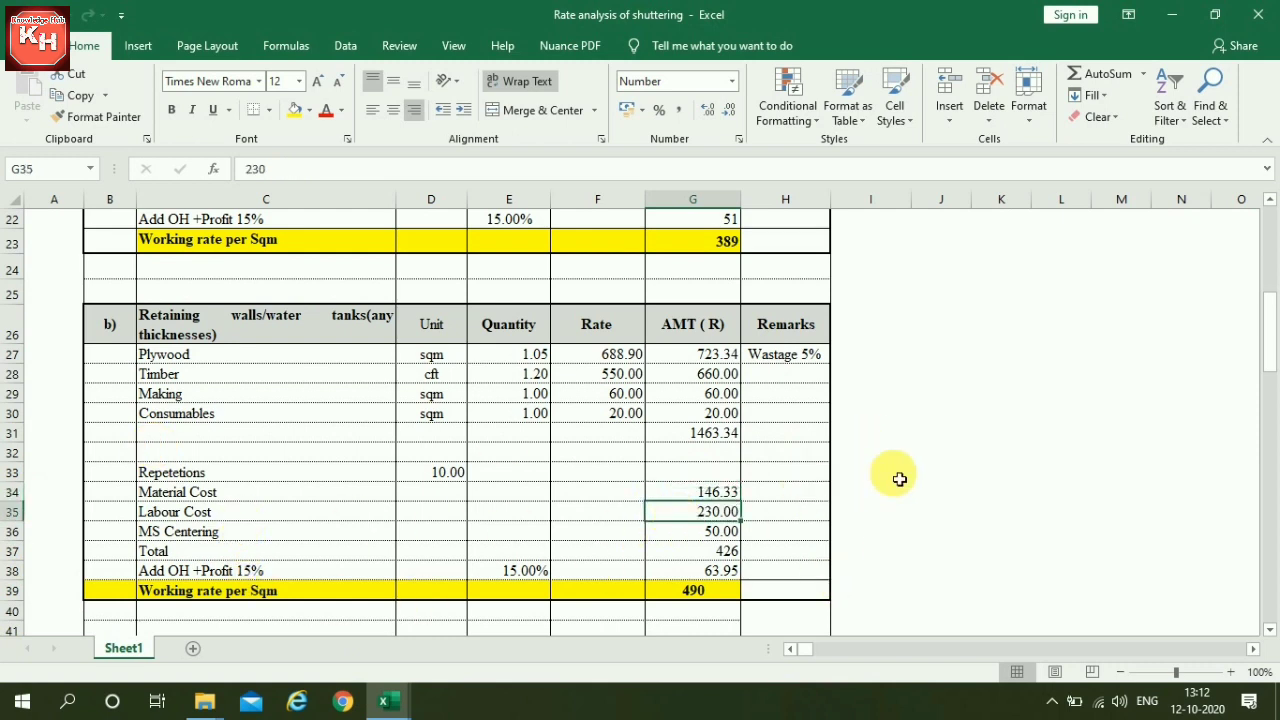
pyautogui.click(700, 532)
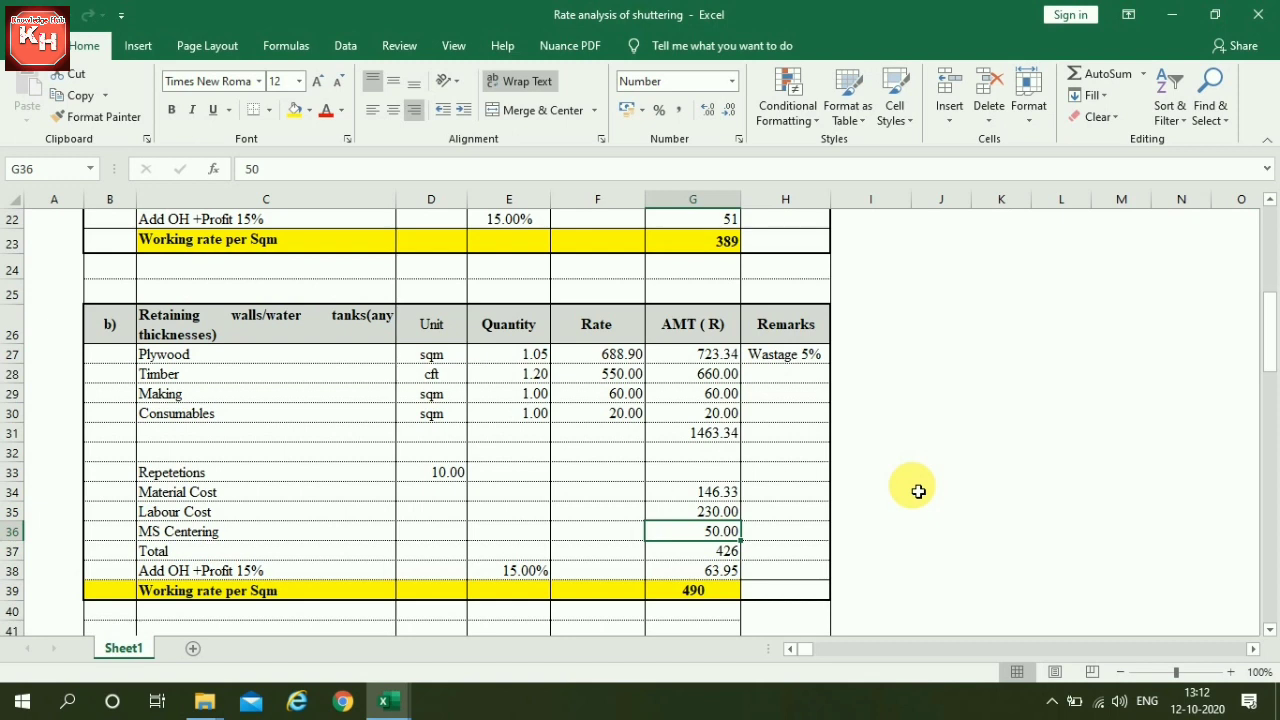
pyautogui.click(716, 552)
# Step: Inspect the overhead and profit percentage, its amount and the working rate per Sqm formula for retaining walls
pyautogui.click(191, 572)
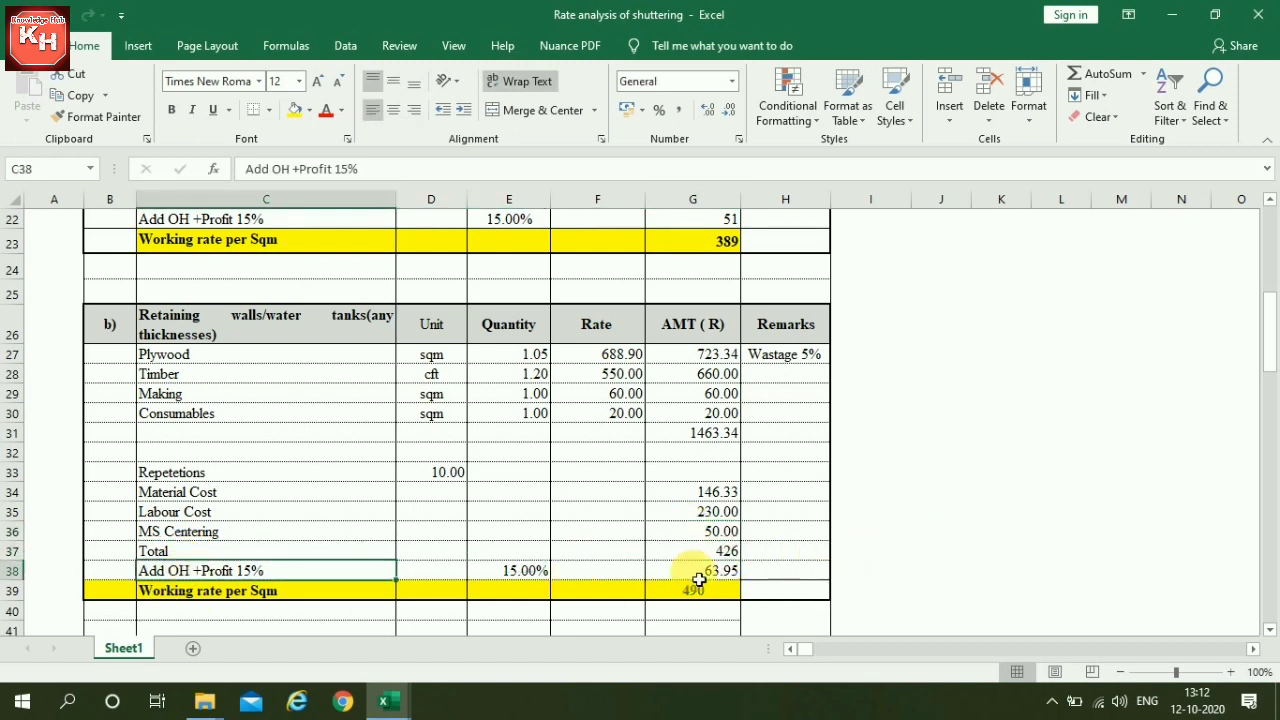
pyautogui.click(529, 574)
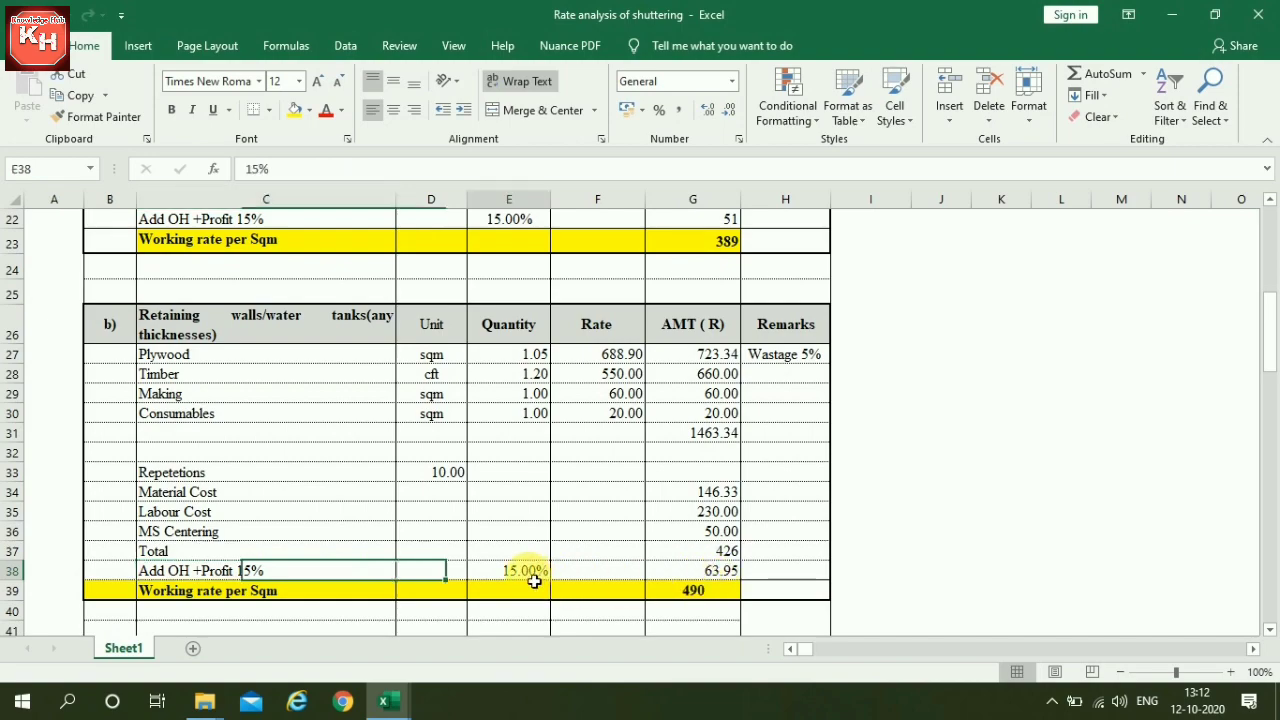
pyautogui.click(729, 577)
pyautogui.click(674, 590)
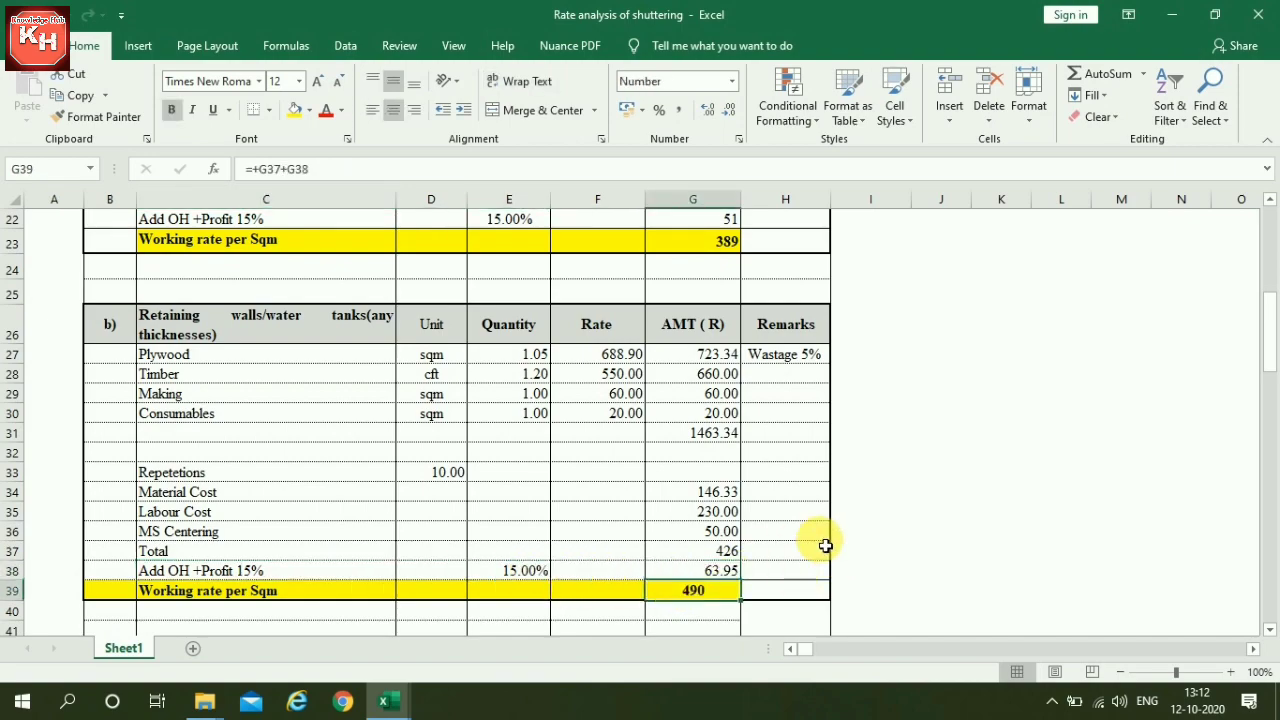
# Step: Examine the superstructure table's suspended floors description and its plywood quantity, rate and amount formula
pyautogui.scroll(-2, 826, 544)
pyautogui.scroll(-5, 826, 544)
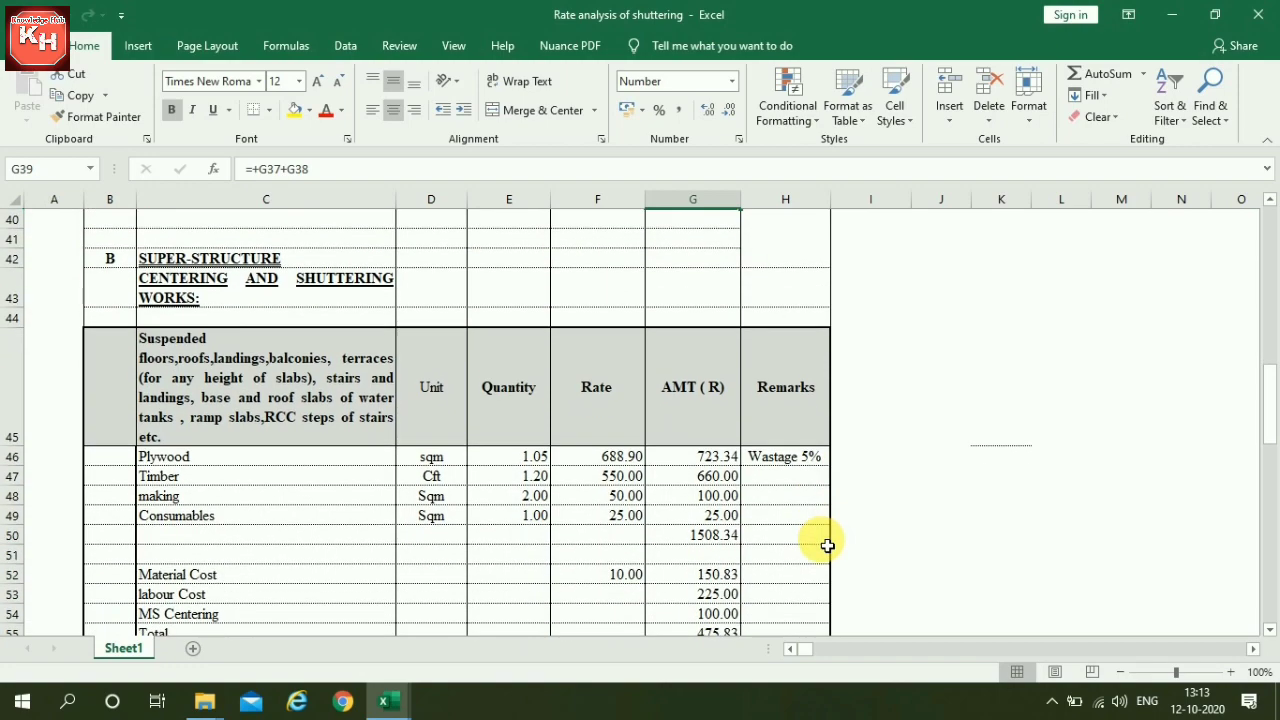
pyautogui.scroll(-1, 826, 544)
pyautogui.scroll(1, 826, 544)
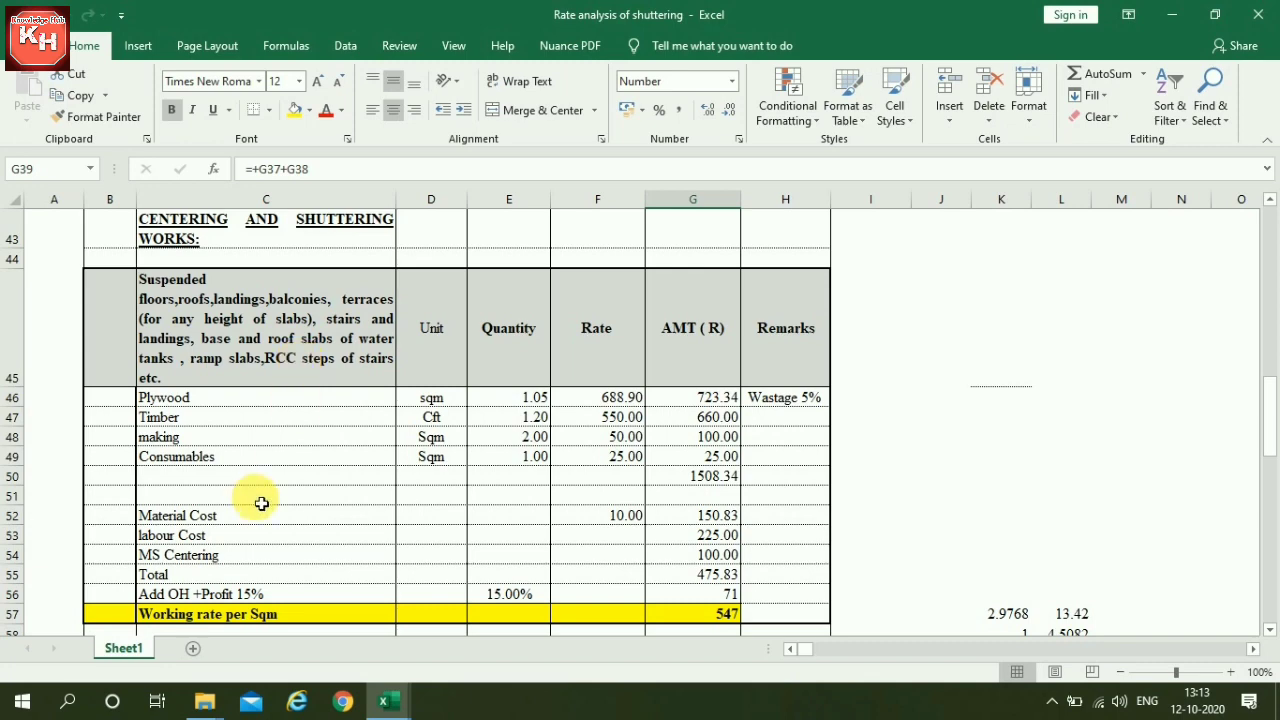
pyautogui.click(210, 382)
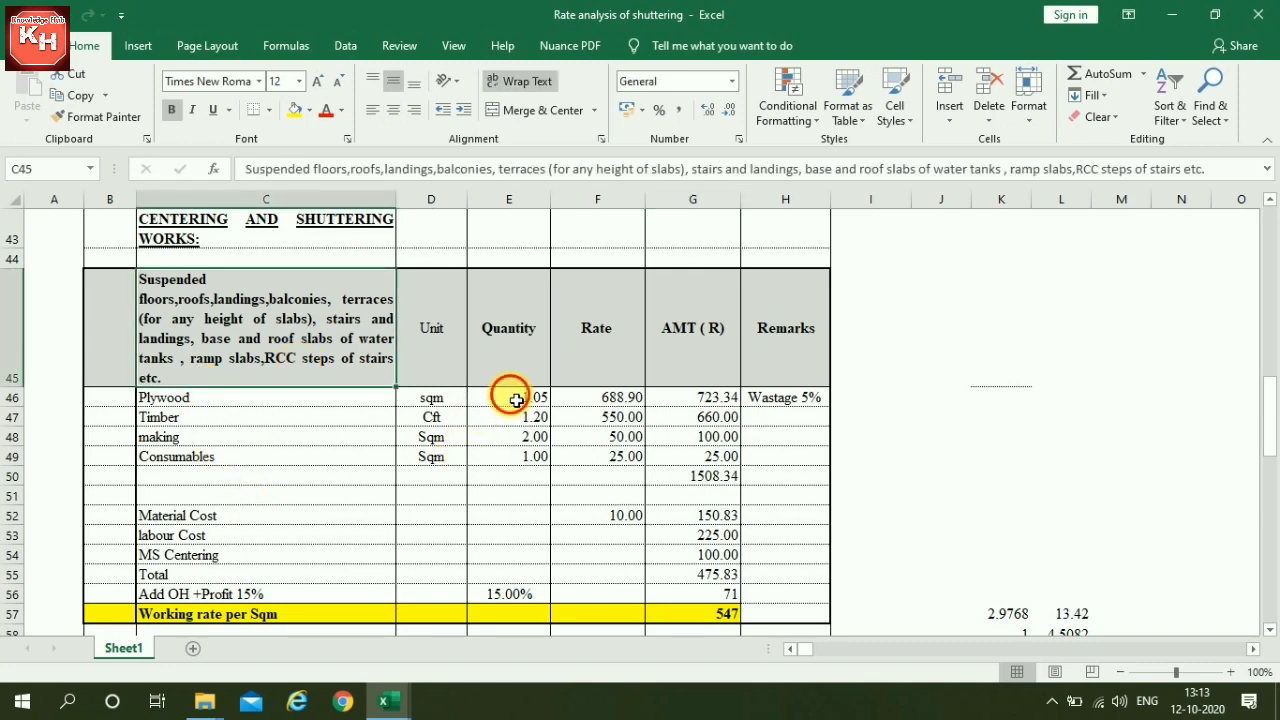
pyautogui.click(617, 398)
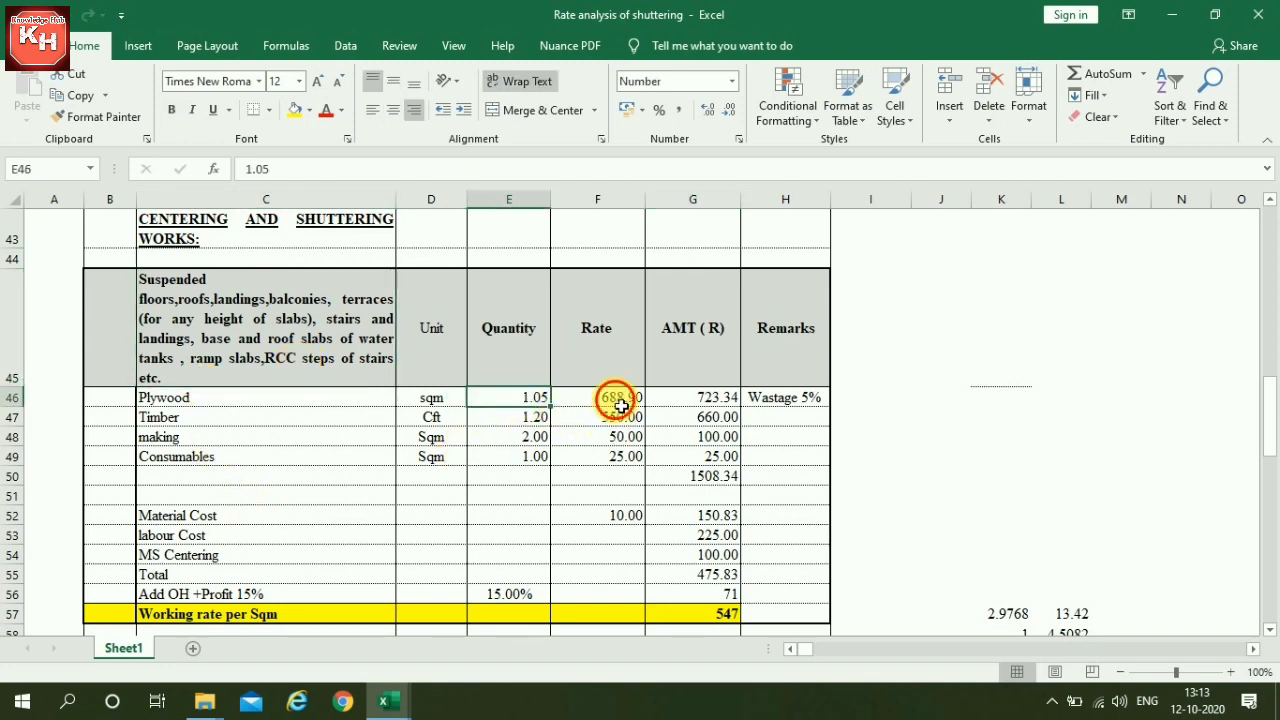
pyautogui.click(698, 402)
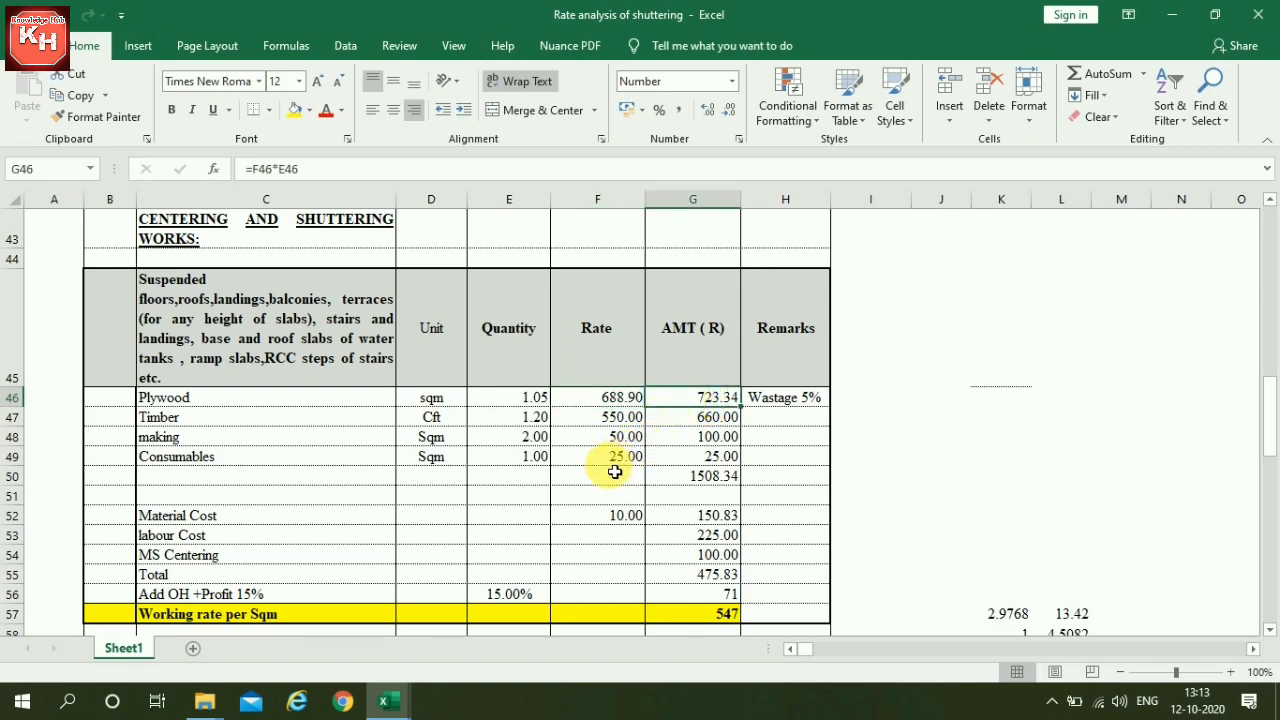
# Step: Inspect the quantity, rate and amount formula of the timber and making rows in the suspended floors table
pyautogui.click(527, 420)
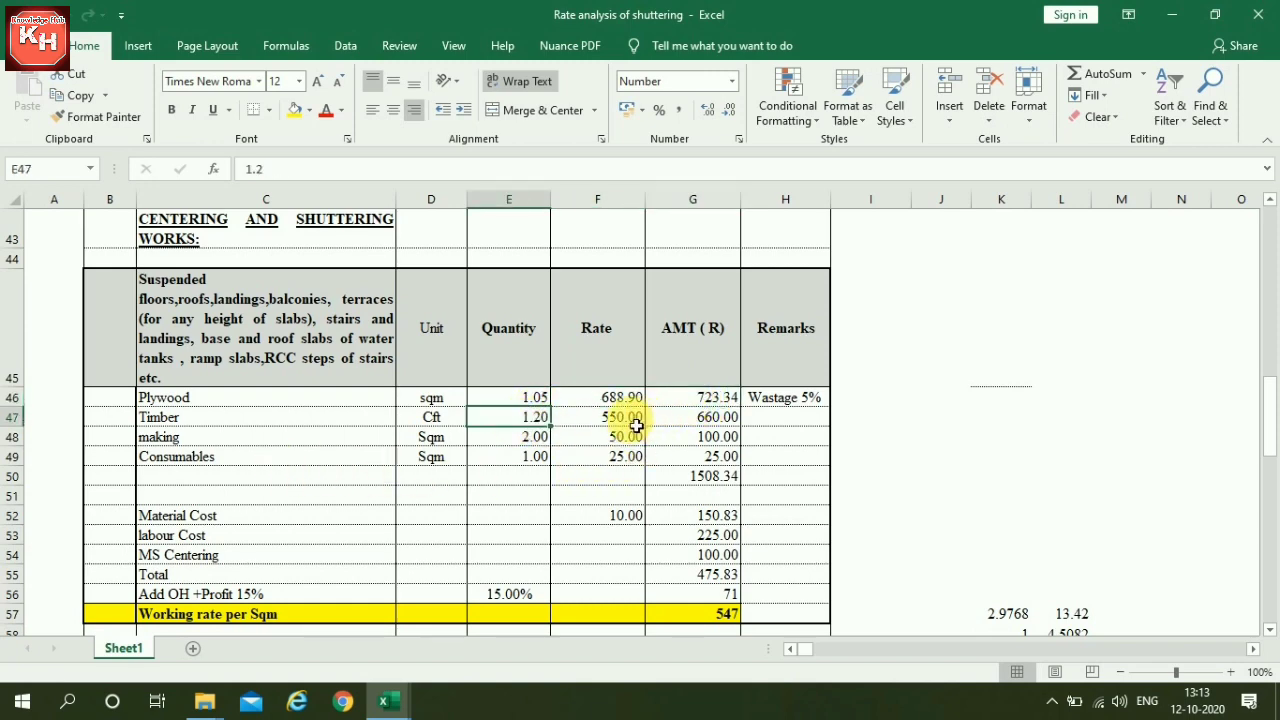
pyautogui.click(627, 420)
pyautogui.click(690, 420)
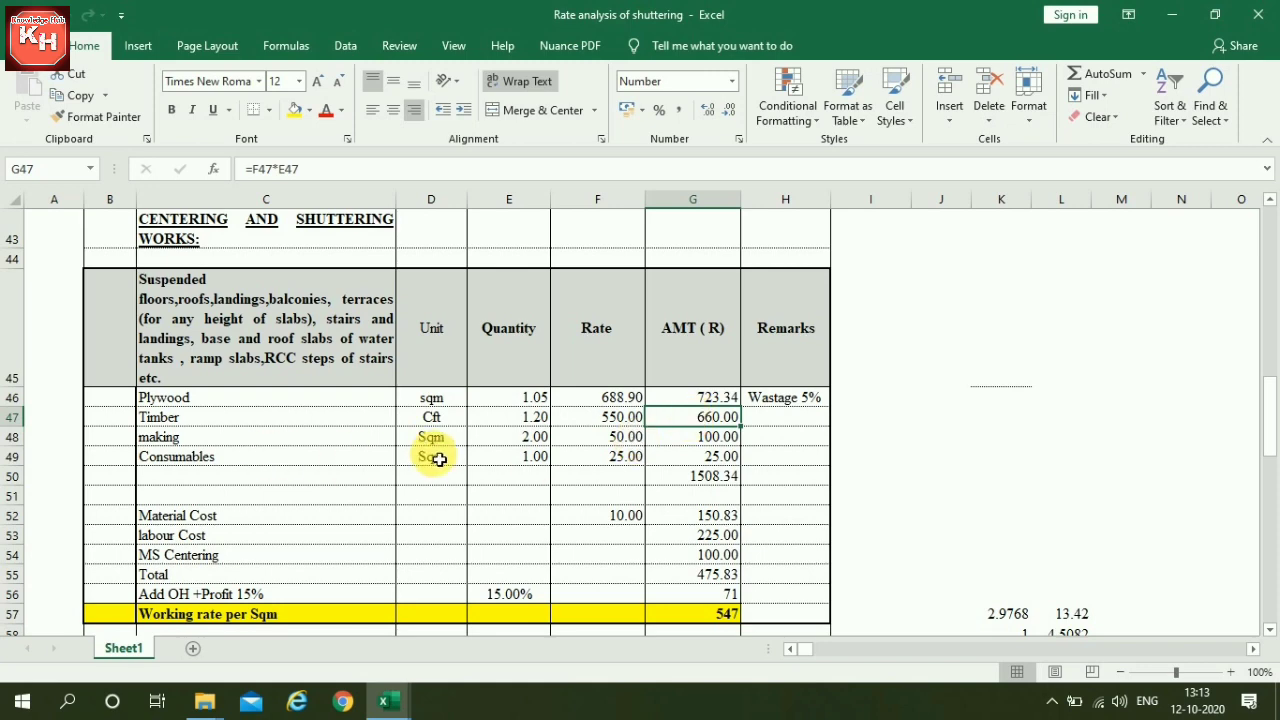
pyautogui.click(514, 443)
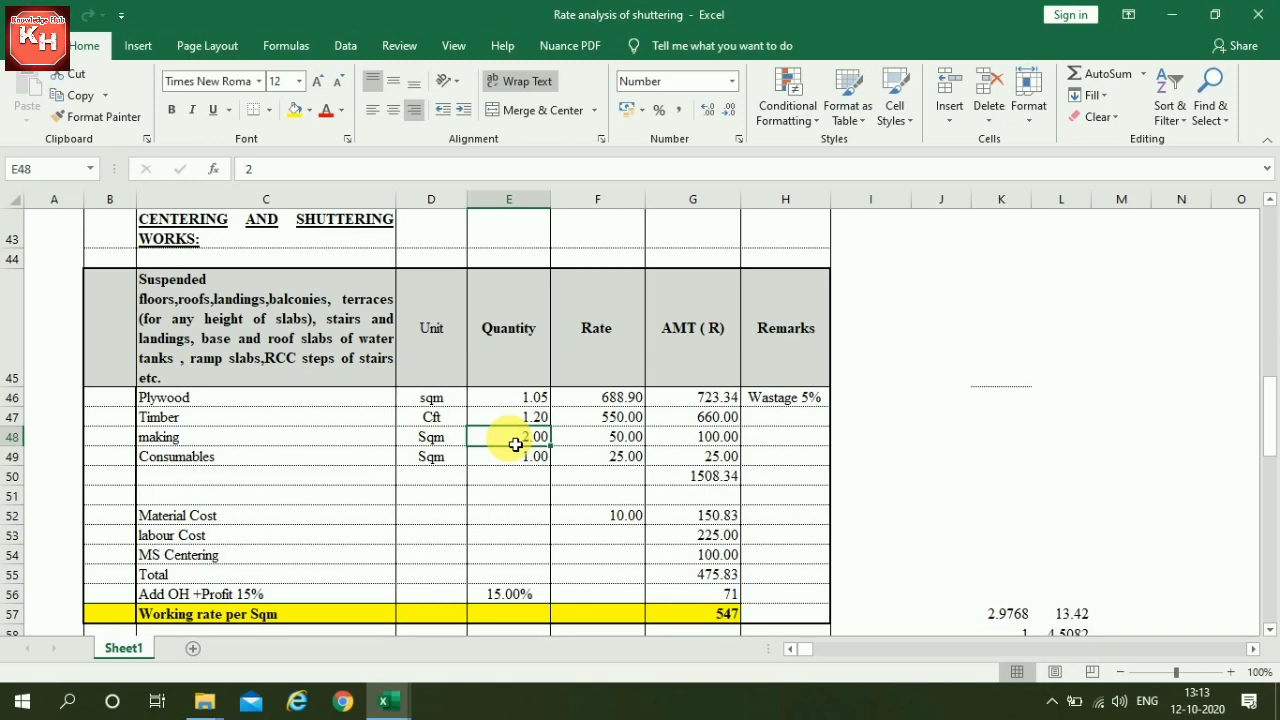
pyautogui.click(615, 446)
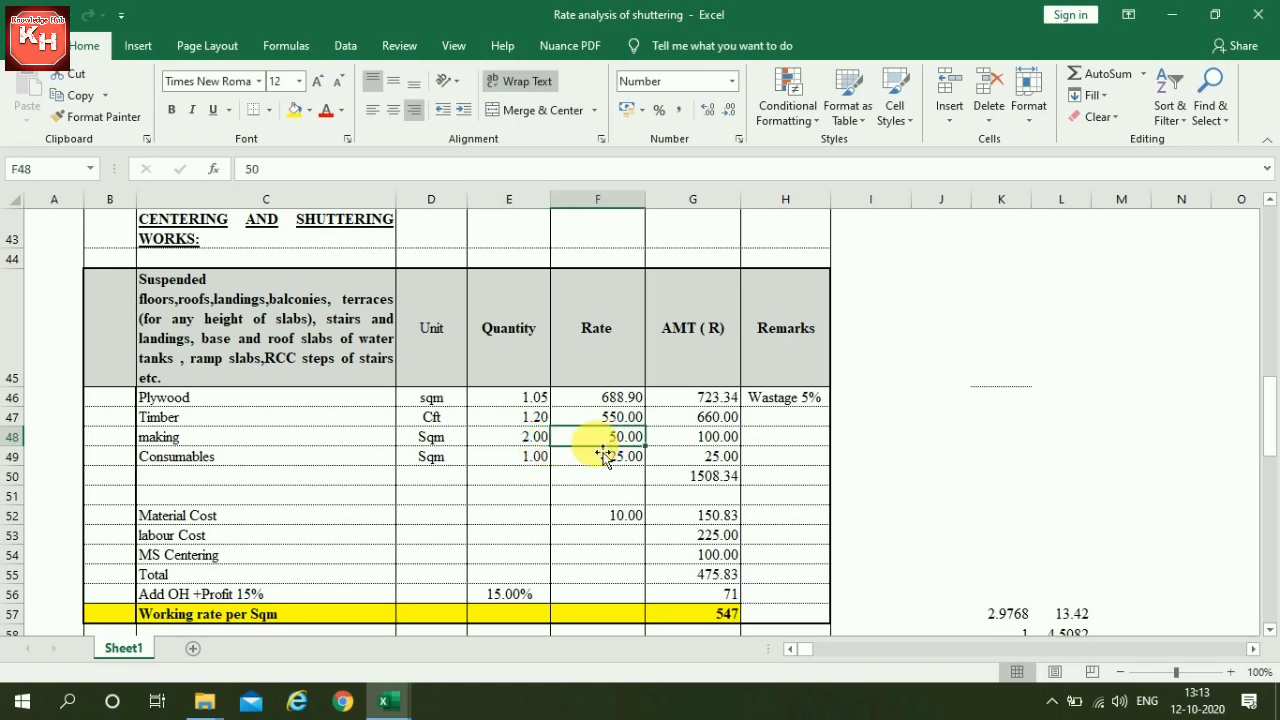
pyautogui.click(700, 438)
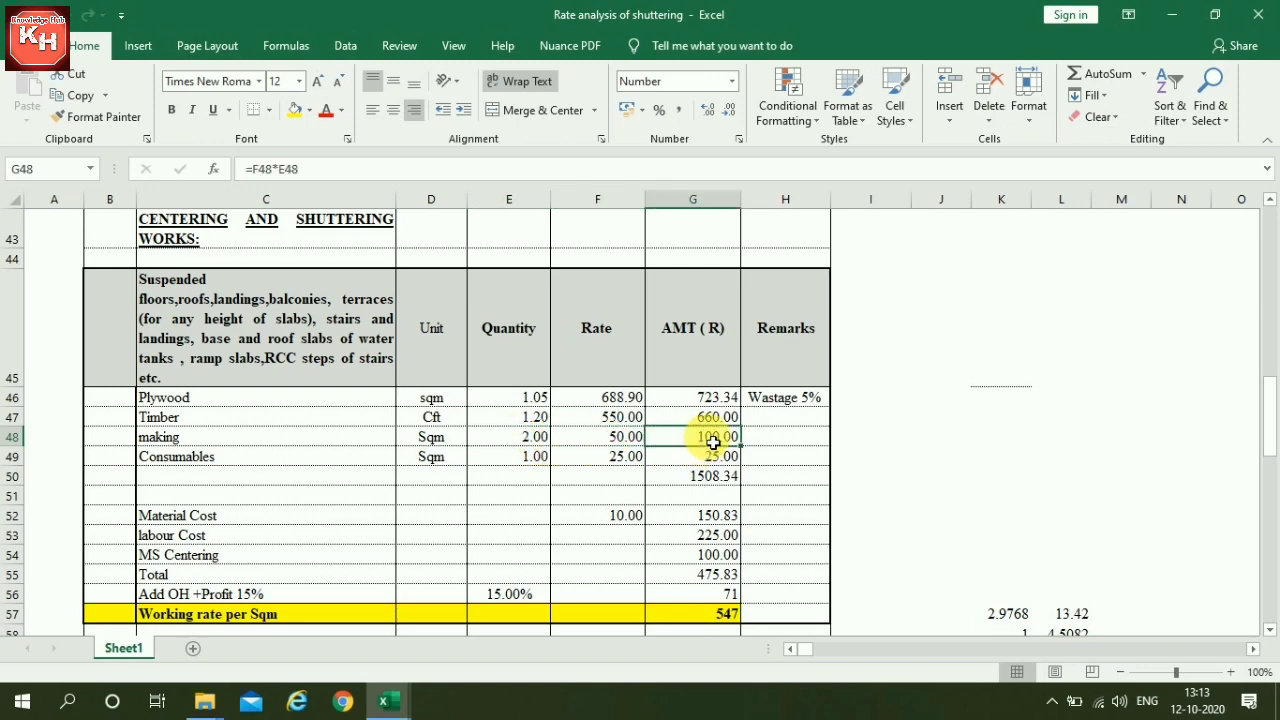
# Step: Check the consumables rate and amount and the subtotal formula in the suspended floors table
pyautogui.click(175, 458)
pyautogui.click(621, 460)
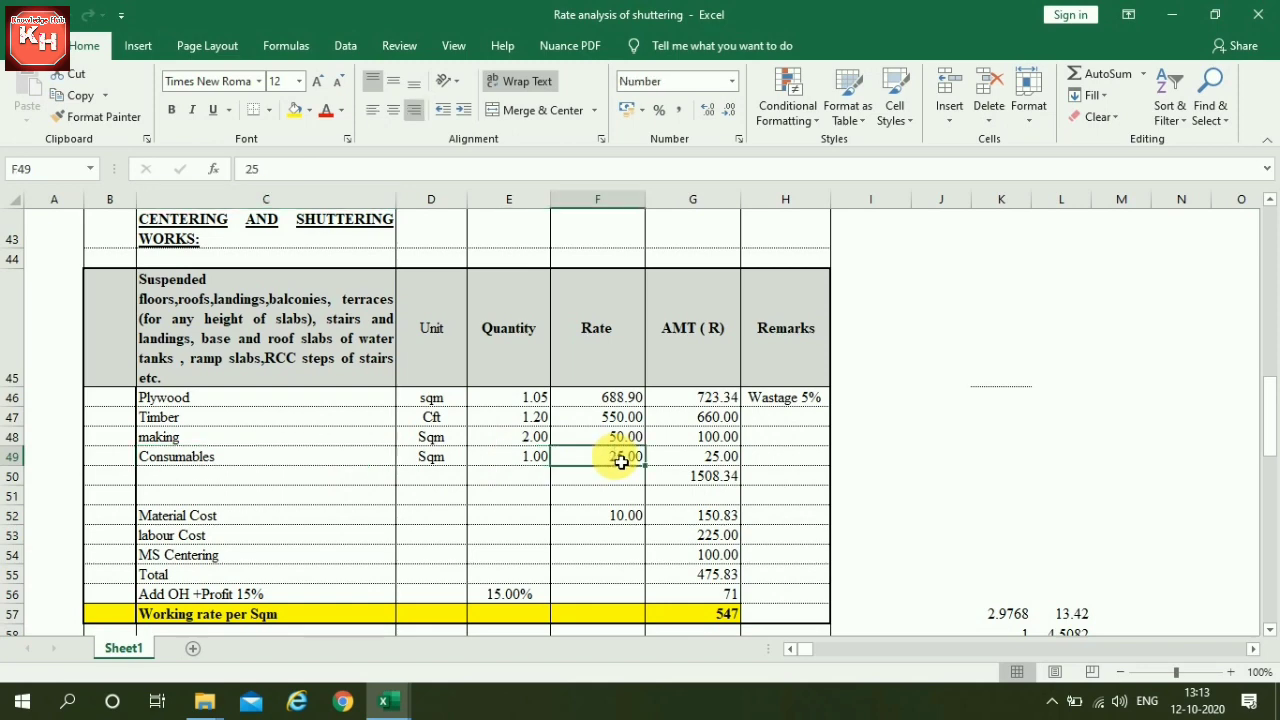
pyautogui.click(722, 457)
pyautogui.click(722, 480)
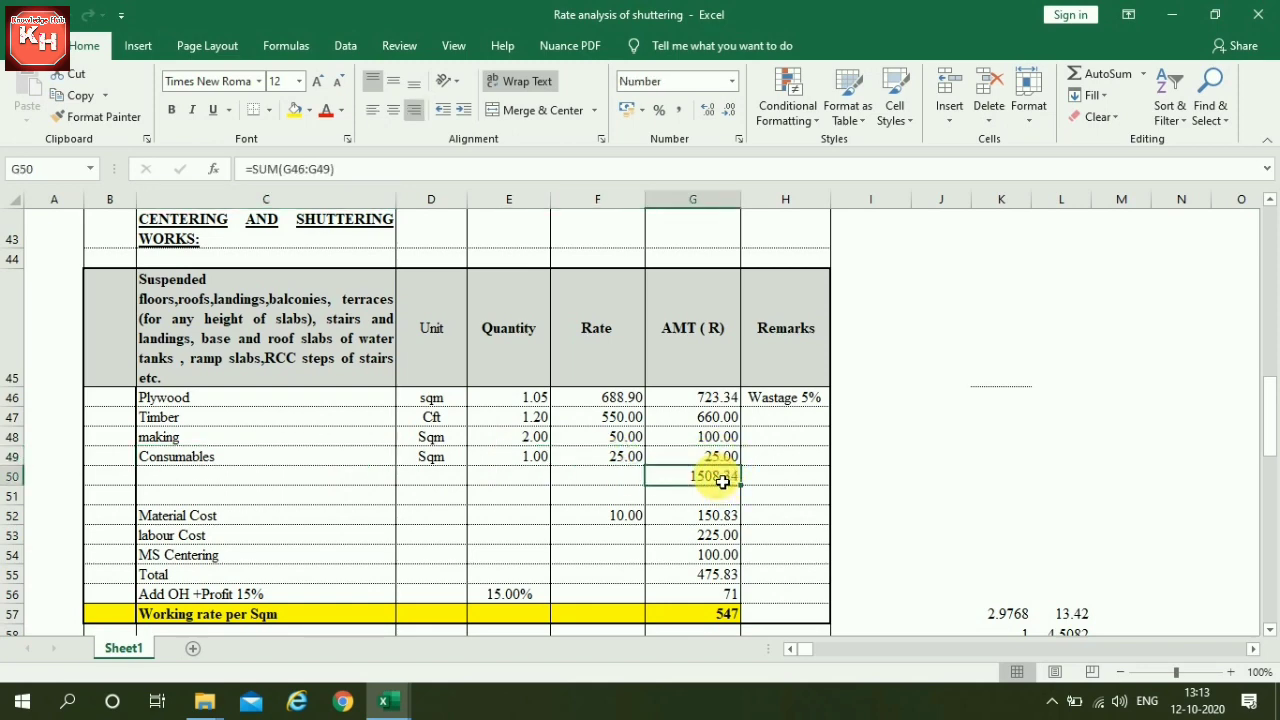
# Step: Inspect the material cost divisor and formula, and the labour and MS centering amounts for suspended floors
pyautogui.click(585, 521)
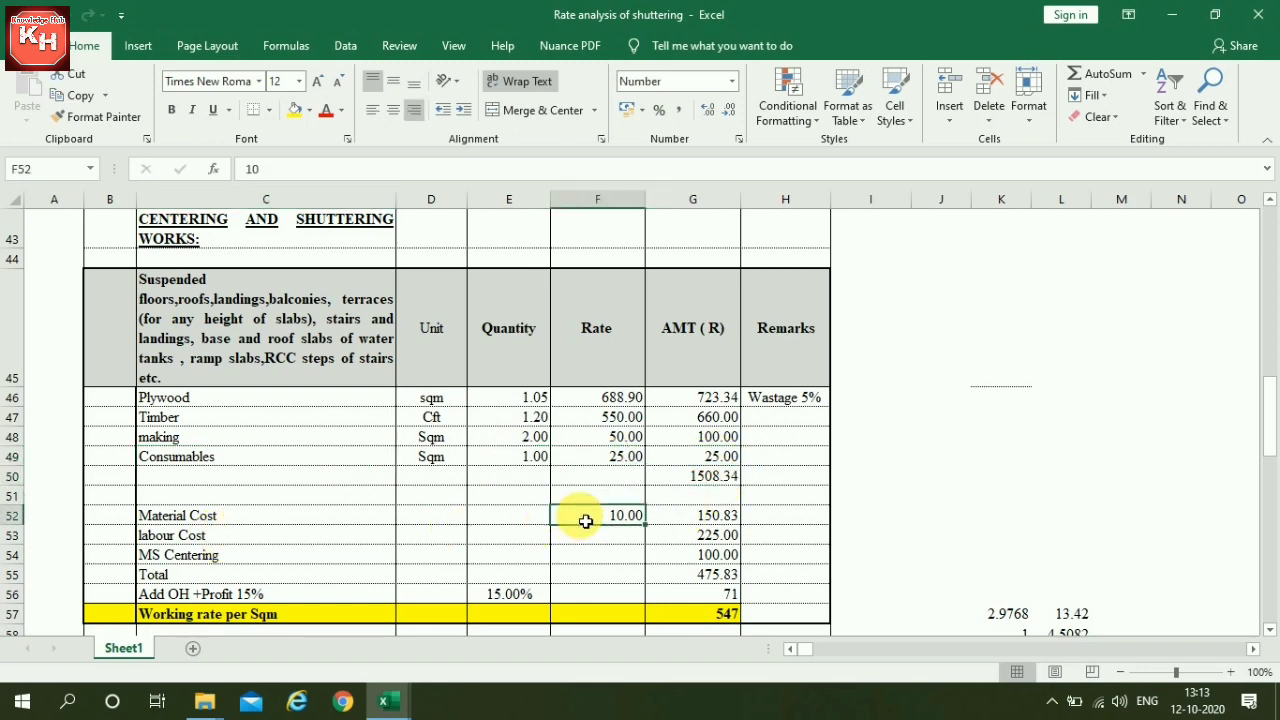
pyautogui.click(711, 516)
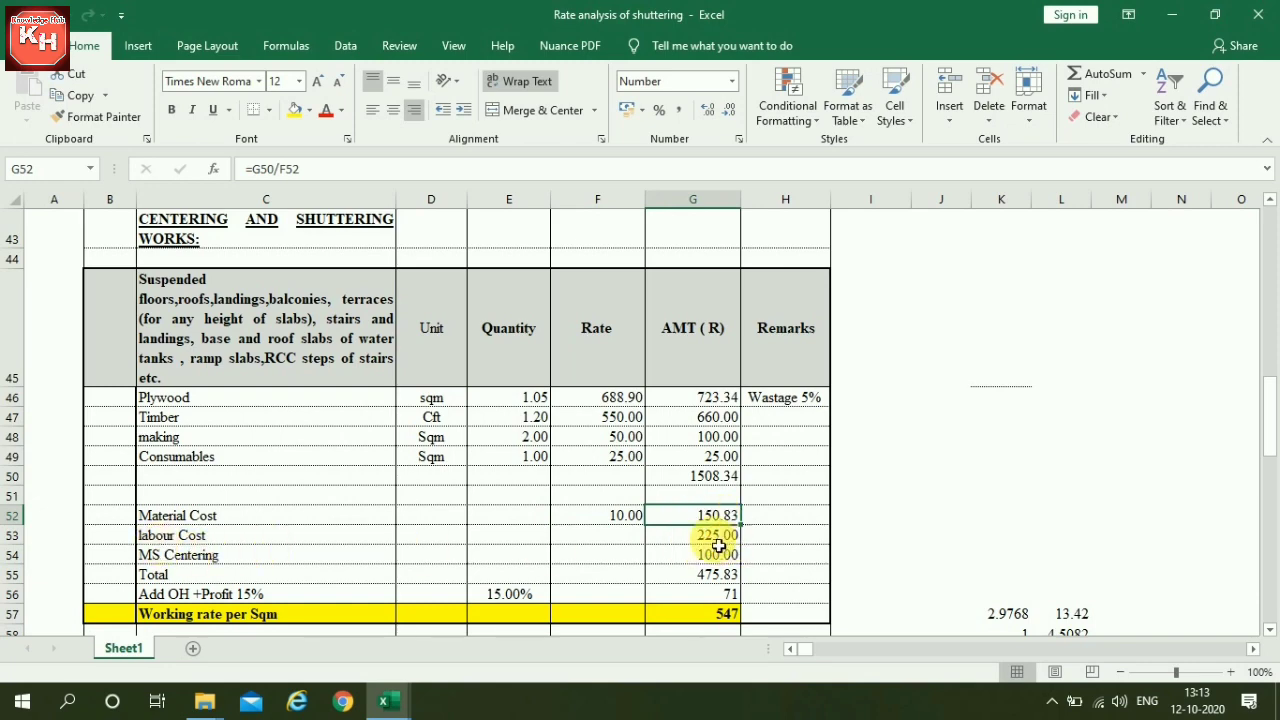
pyautogui.click(718, 540)
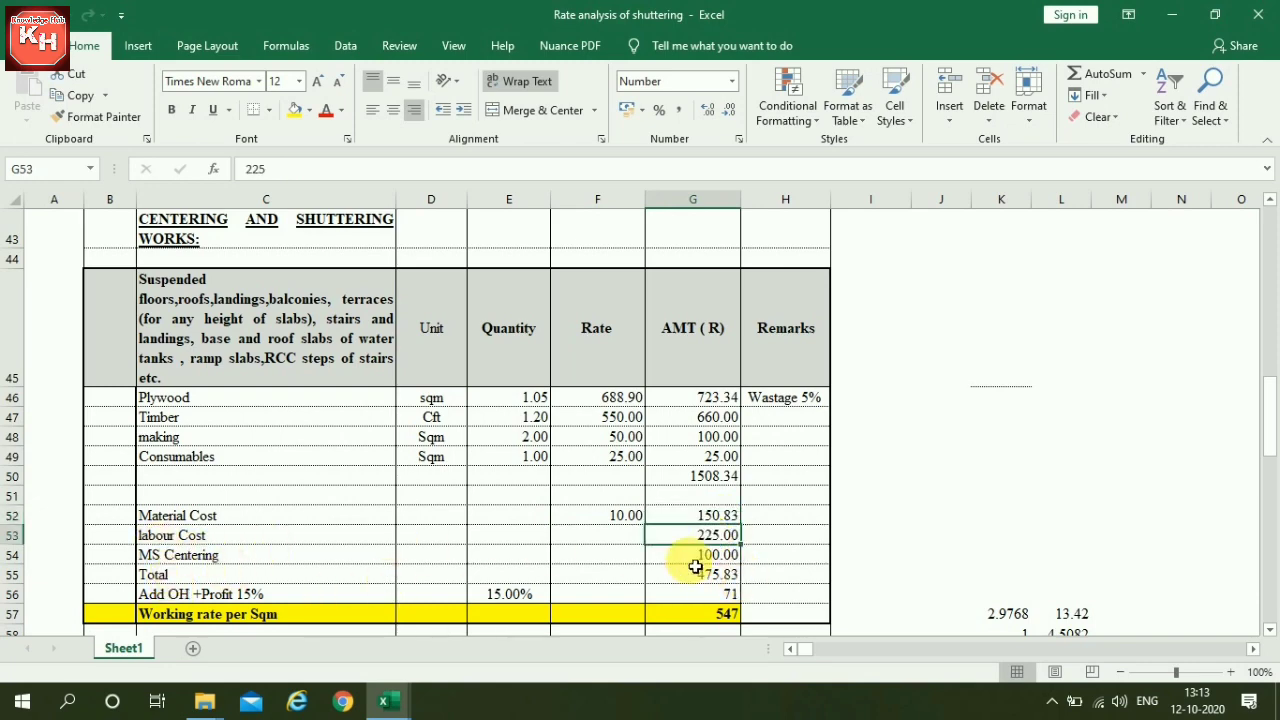
pyautogui.click(697, 559)
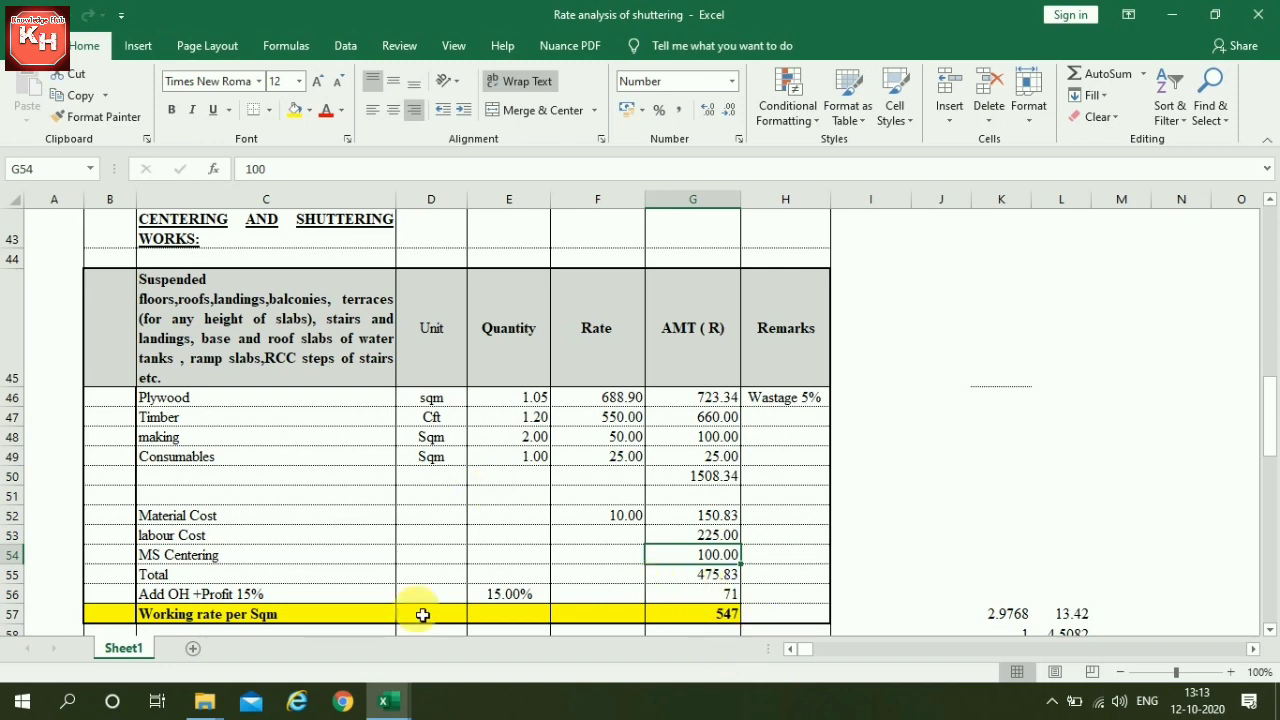
# Step: Check the total, 15% overhead and profit, and working rate per Sqm formulas in the suspended floors table
pyautogui.click(687, 579)
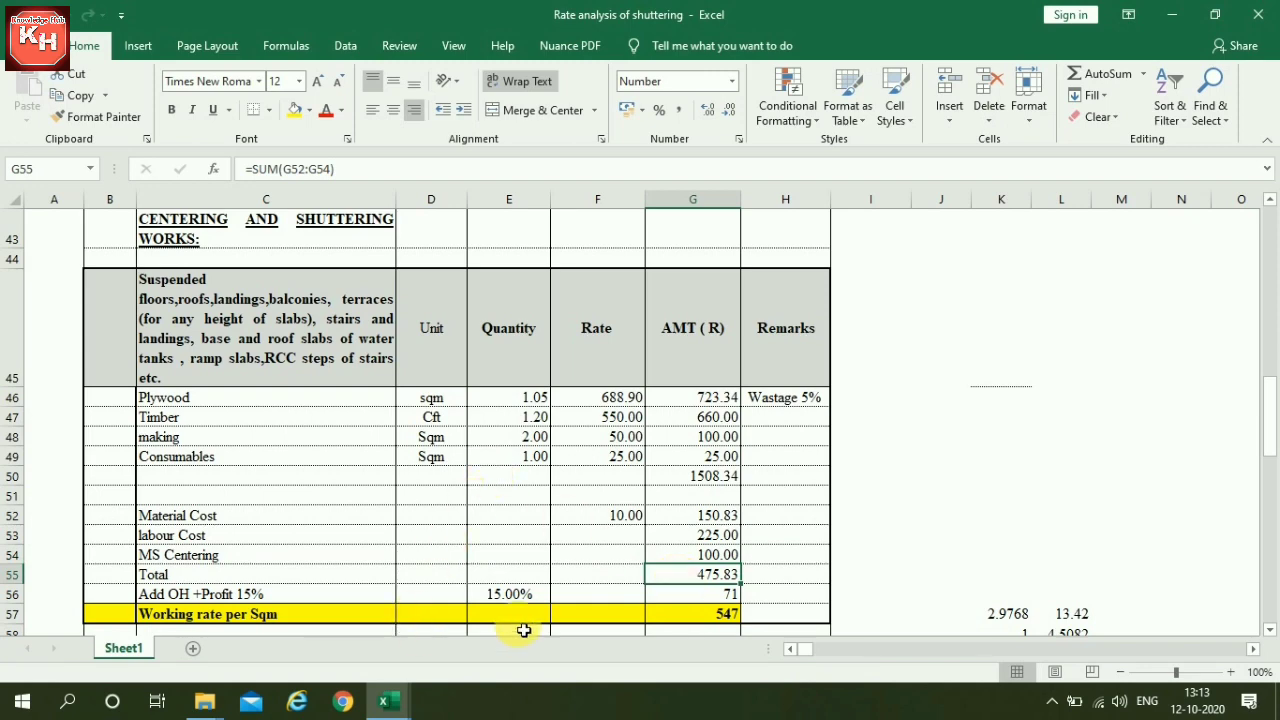
pyautogui.click(520, 595)
pyautogui.click(704, 597)
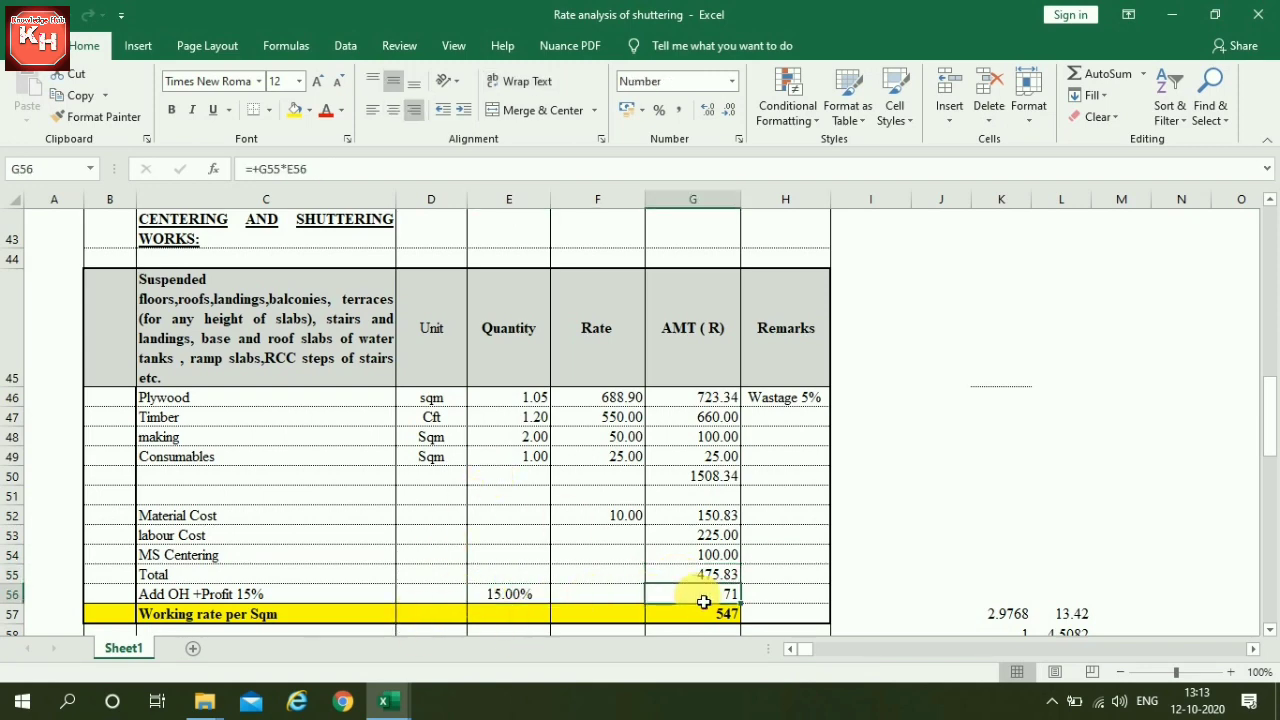
pyautogui.click(689, 617)
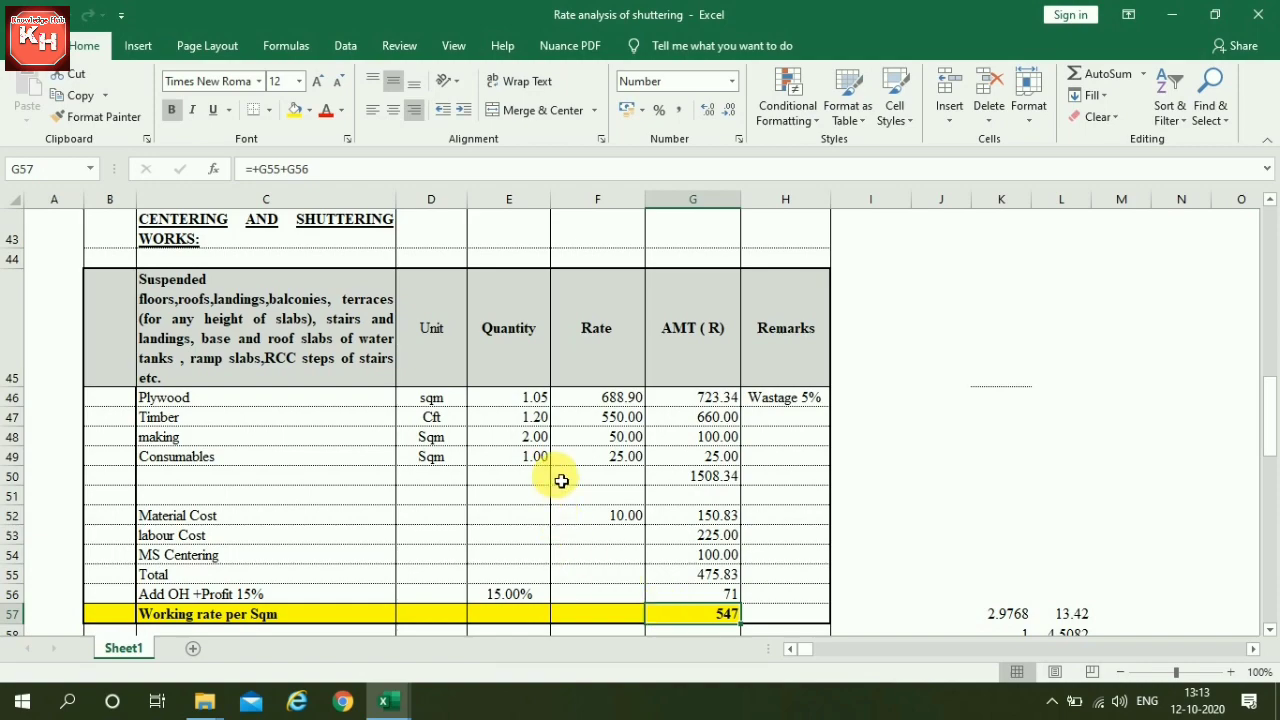
# Step: Examine the plywood quantity, rate and amount formula in the lintel and floor beams table, item 17.2
pyautogui.scroll(-2, 561, 481)
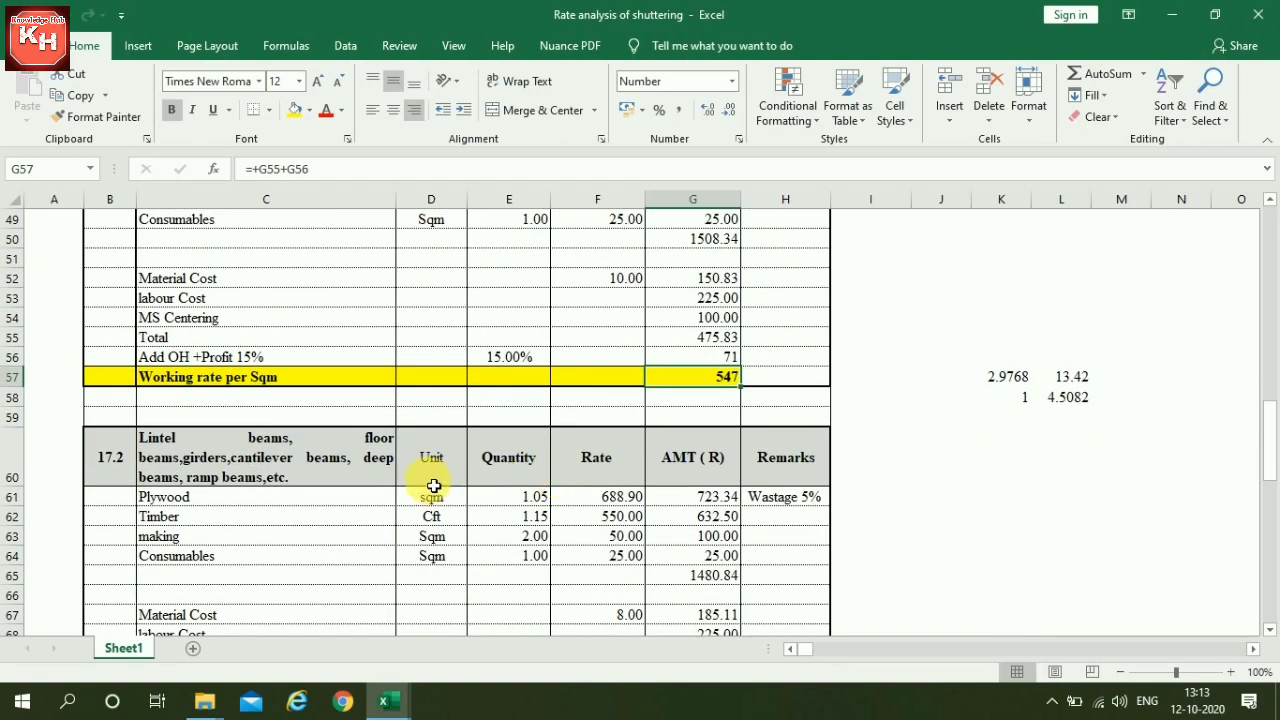
pyautogui.scroll(-1, 455, 471)
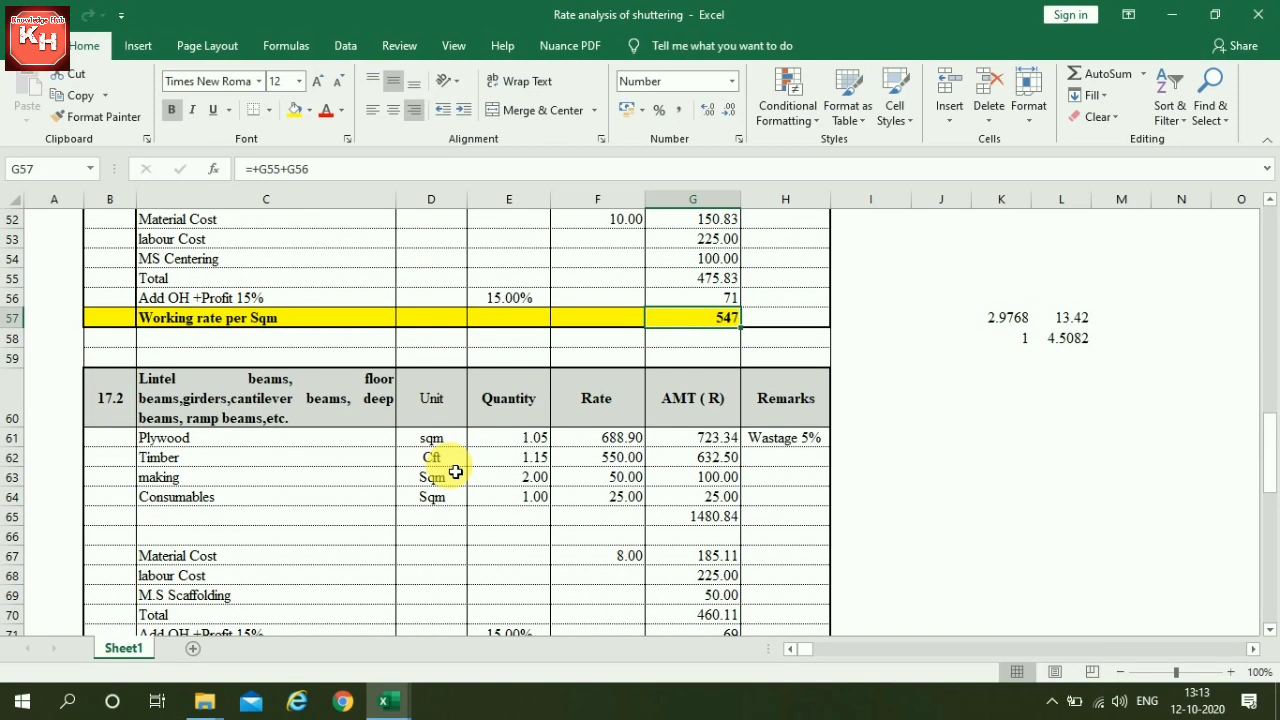
pyautogui.scroll(-1, 455, 471)
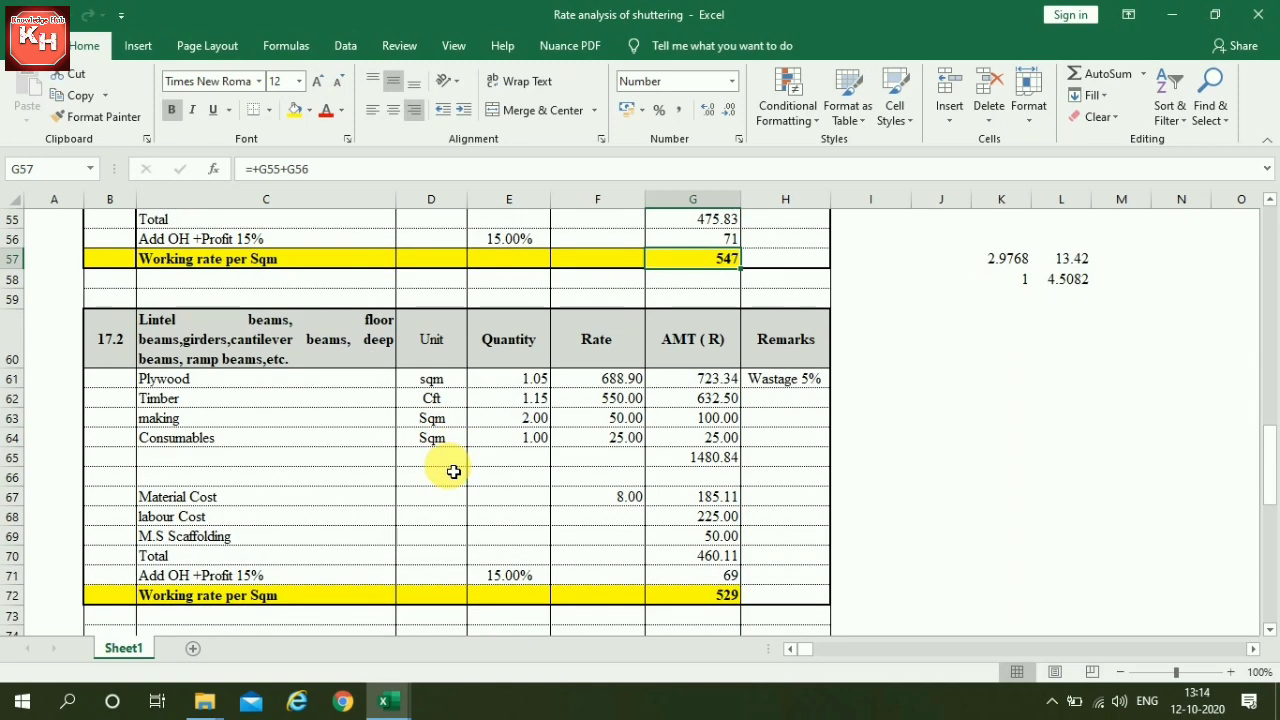
pyautogui.click(185, 379)
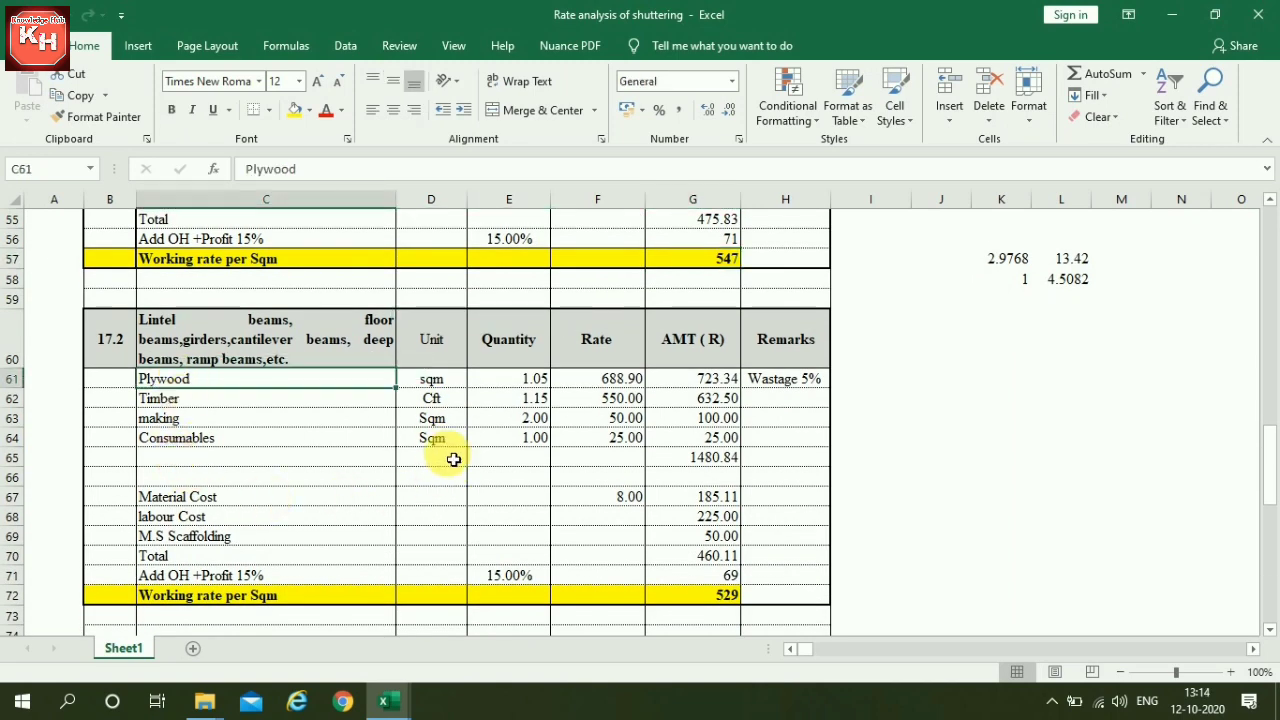
pyautogui.click(522, 379)
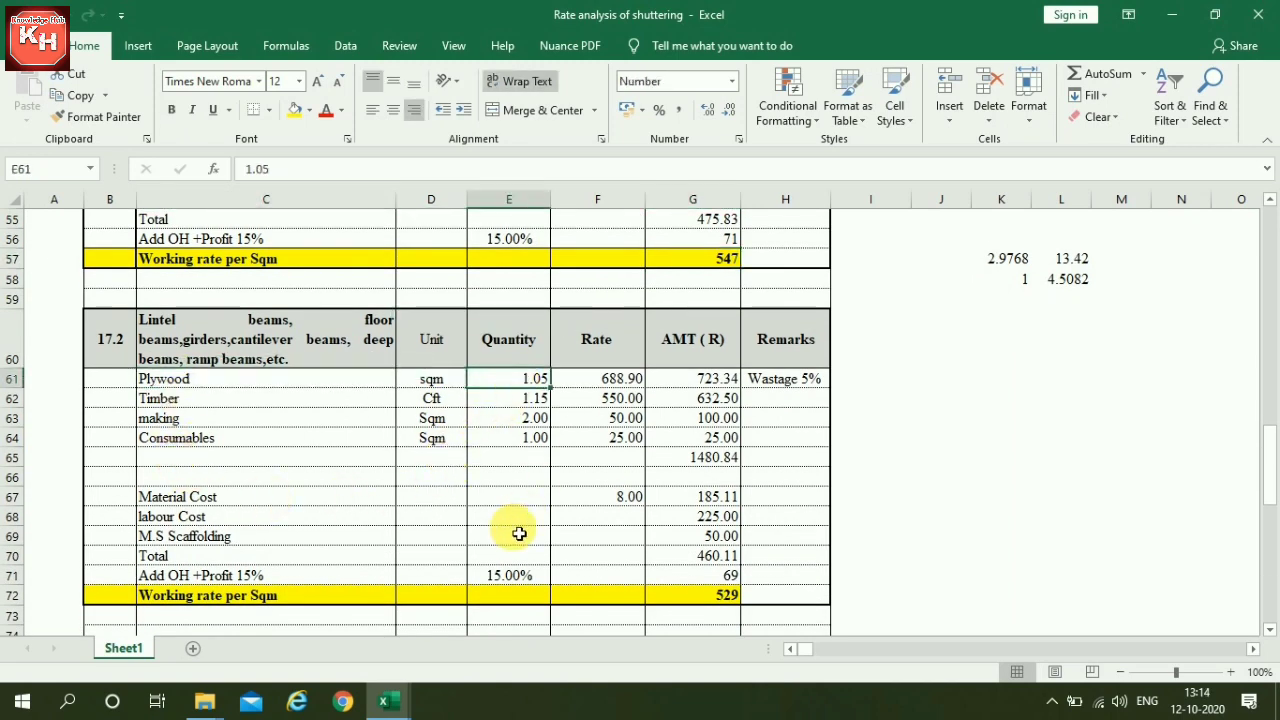
pyautogui.click(606, 382)
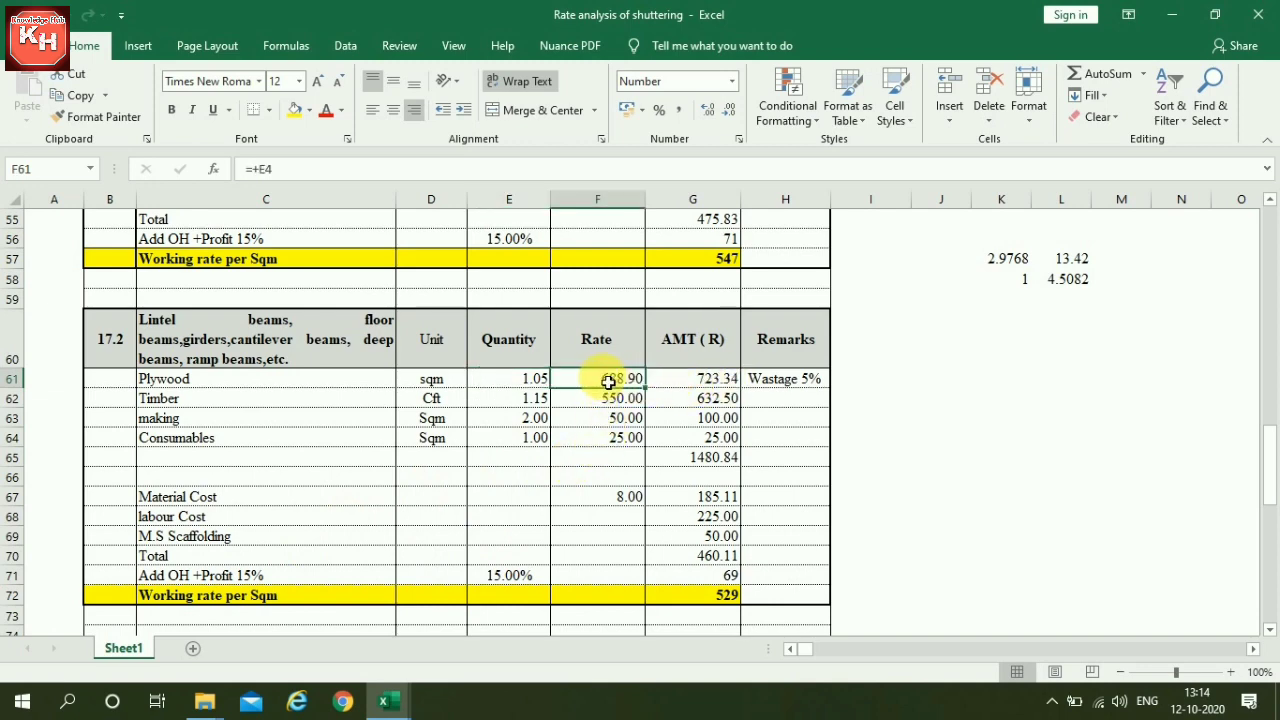
pyautogui.click(708, 385)
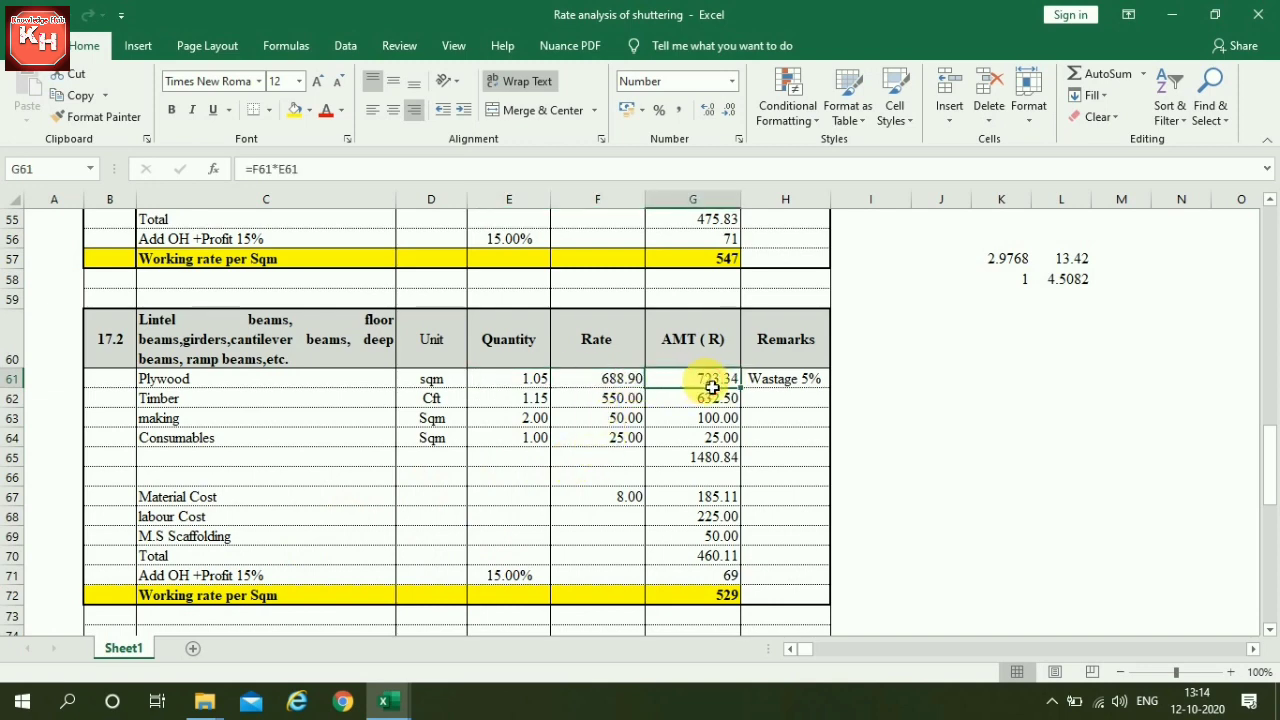
# Step: Inspect the quantity, rate and amount formula of the timber and making rows in the beams table
pyautogui.click(507, 404)
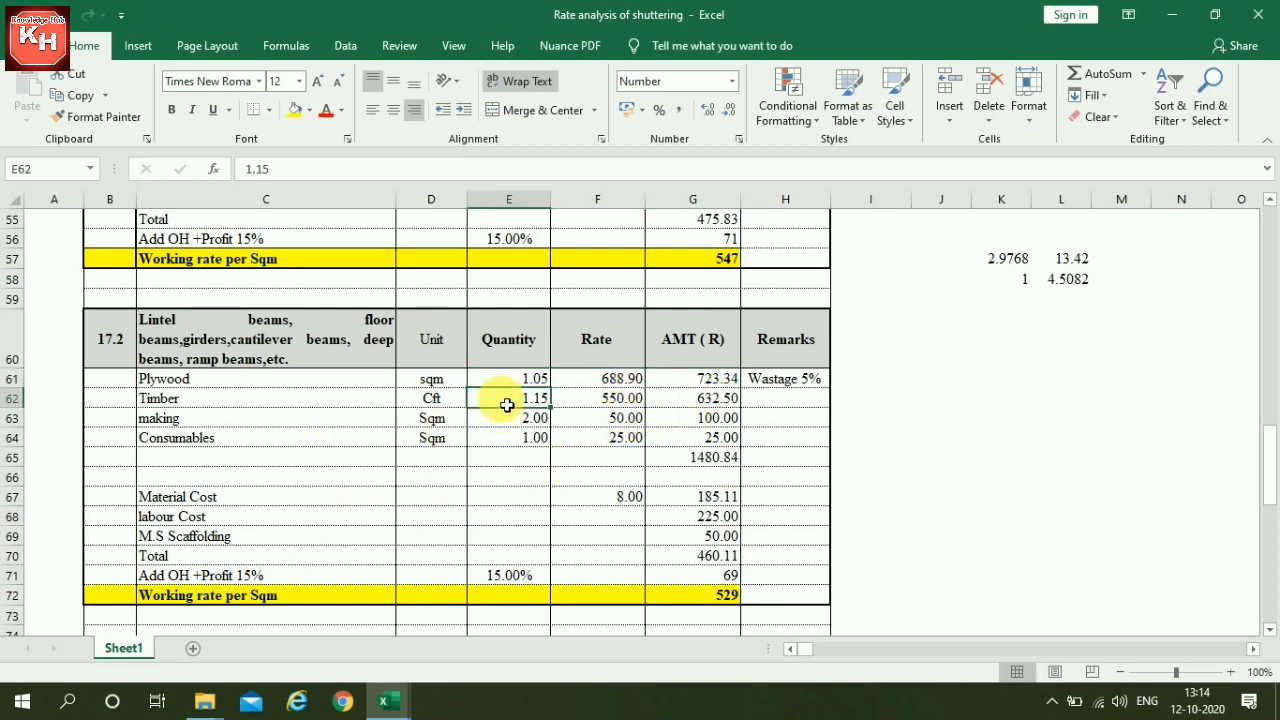
pyautogui.click(601, 405)
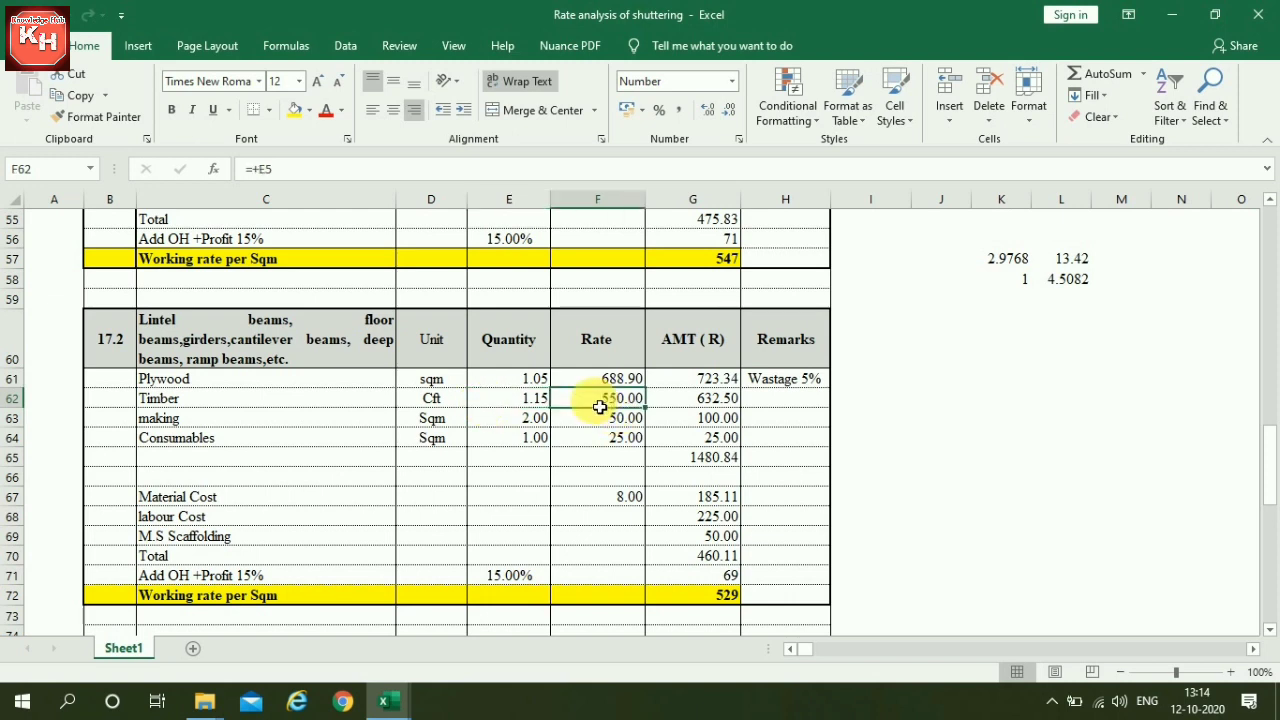
pyautogui.click(712, 403)
pyautogui.click(525, 420)
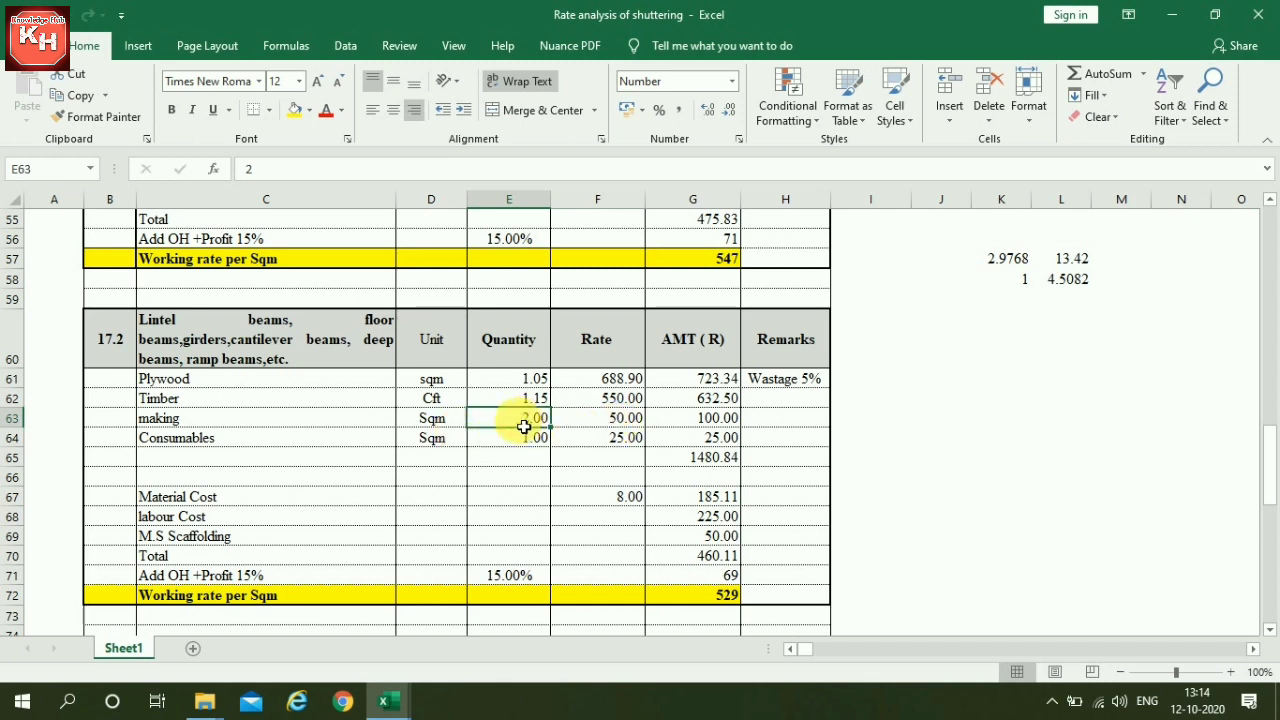
pyautogui.click(630, 427)
pyautogui.click(730, 428)
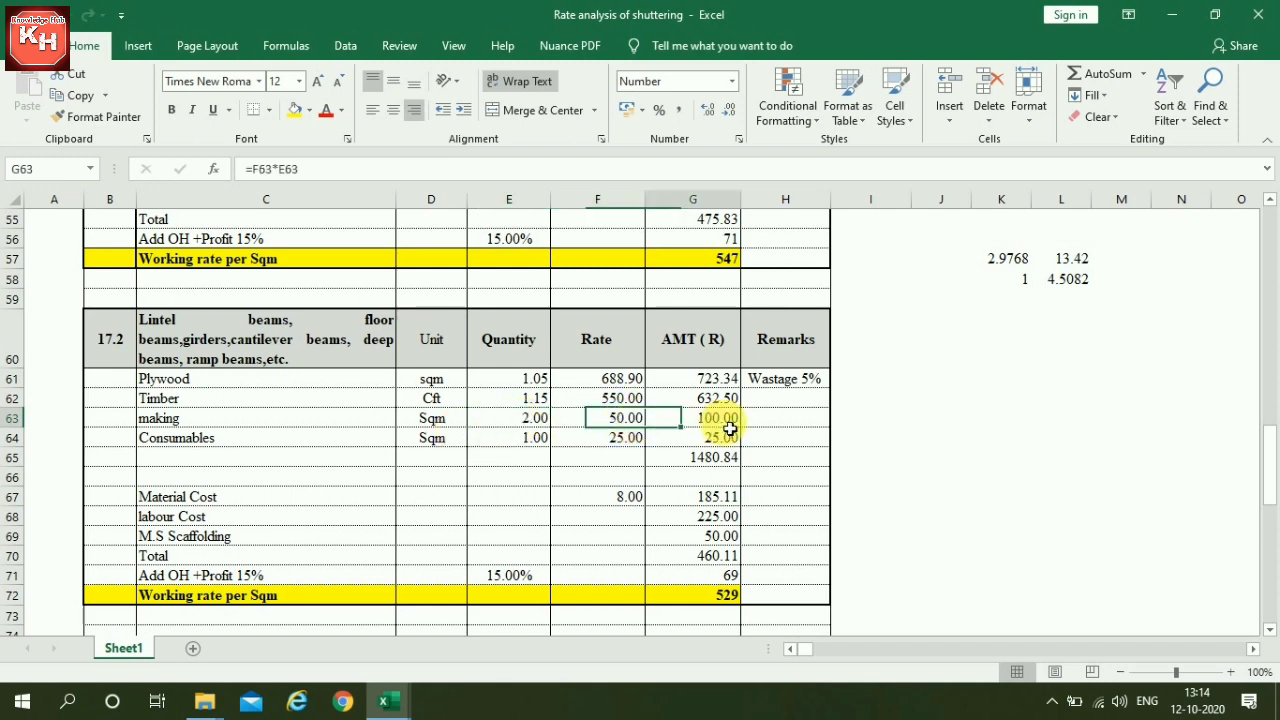
# Step: Check the consumables rate, the subtotal formula, and the material cost divisor and formula for the beams
pyautogui.click(622, 436)
pyautogui.click(700, 460)
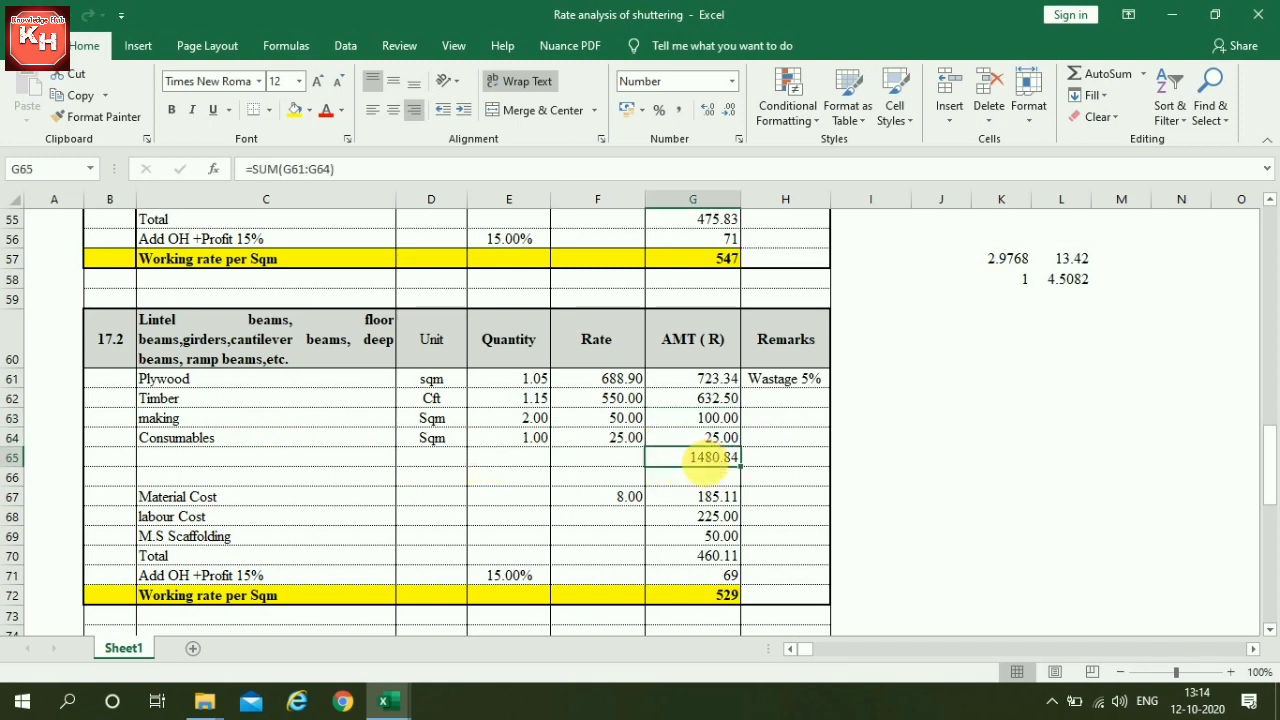
pyautogui.click(622, 496)
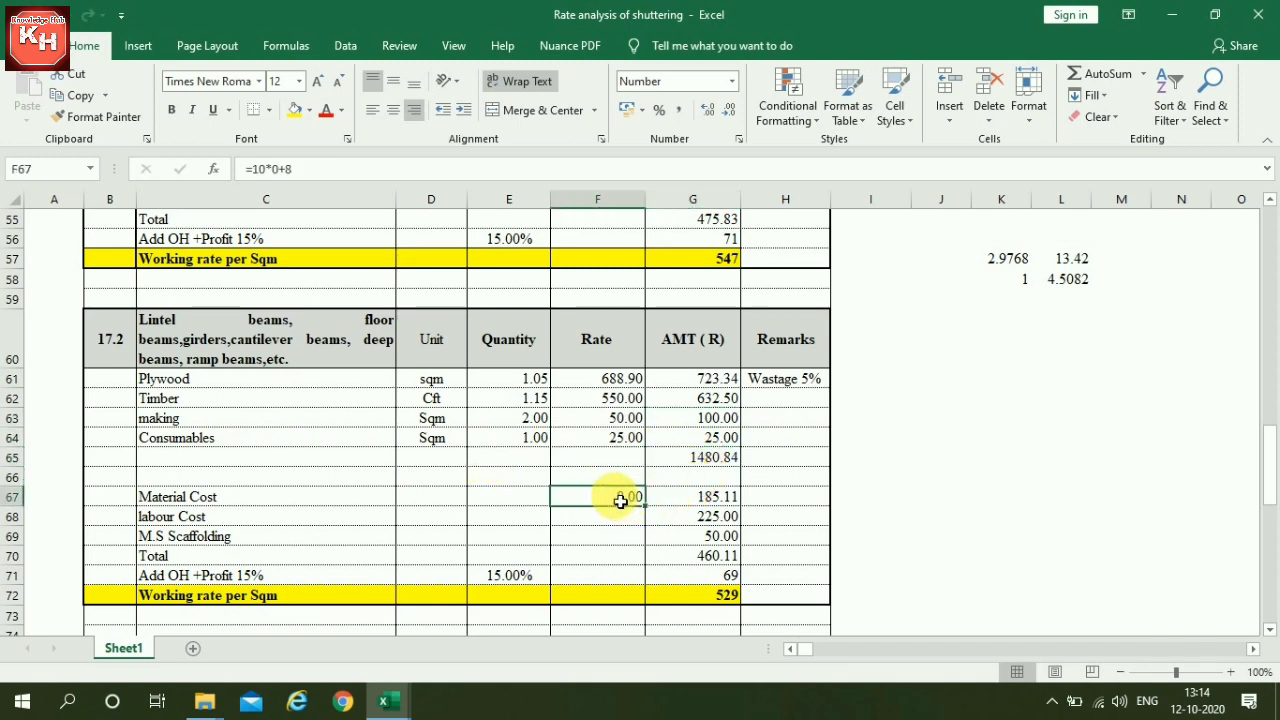
pyautogui.scroll(-1, 512, 475)
pyautogui.click(705, 438)
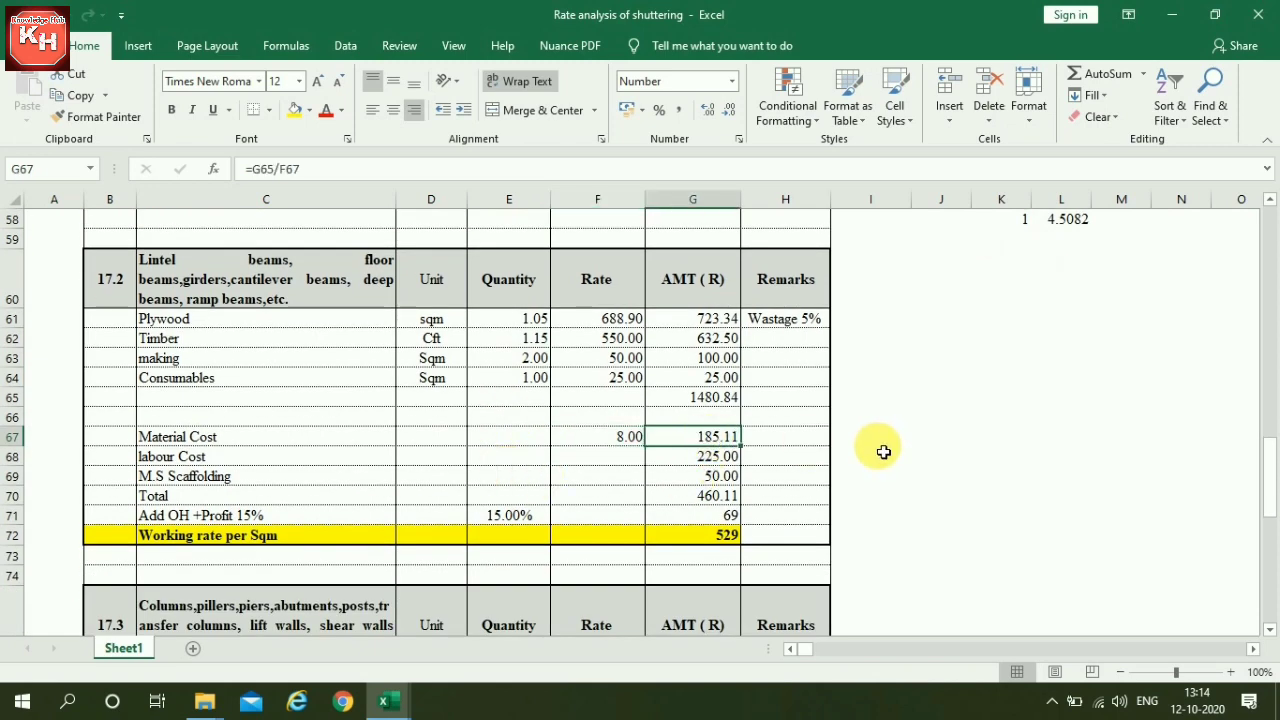
# Step: Inspect the labour and M.S scaffolding amounts, the total formula, and the overhead and profit calculation for the beams
pyautogui.click(146, 457)
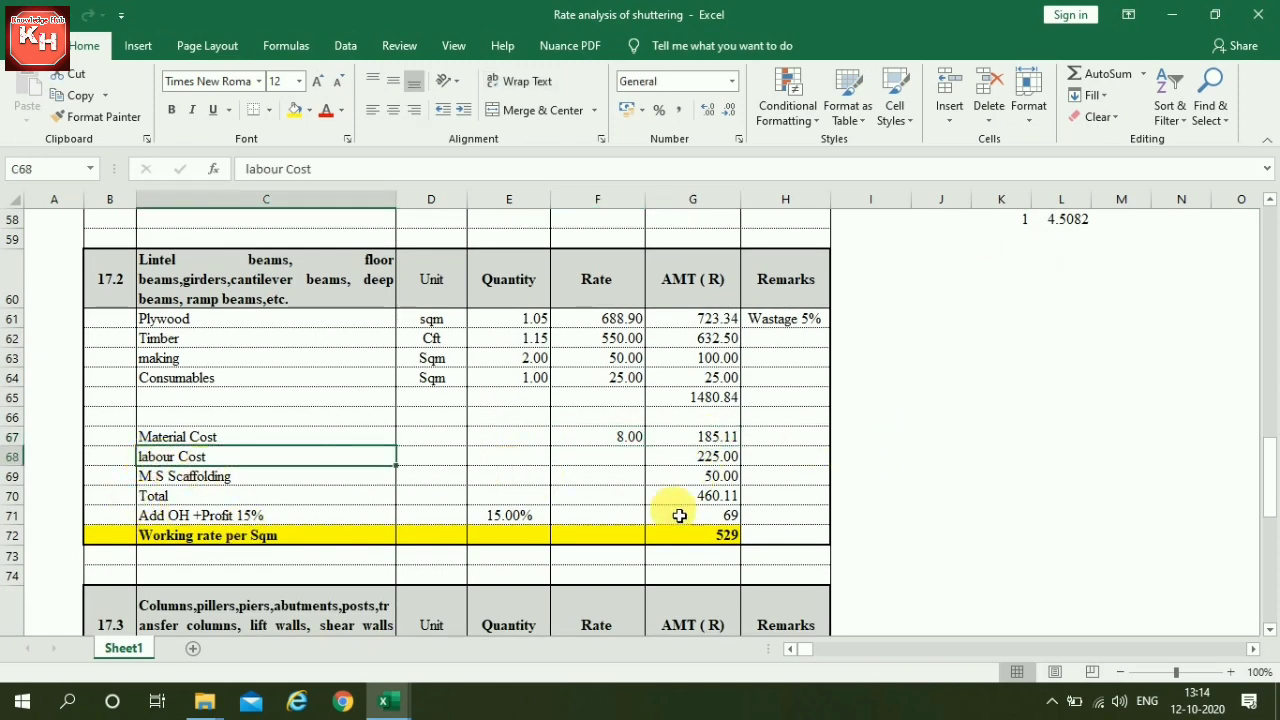
pyautogui.click(715, 457)
pyautogui.click(214, 494)
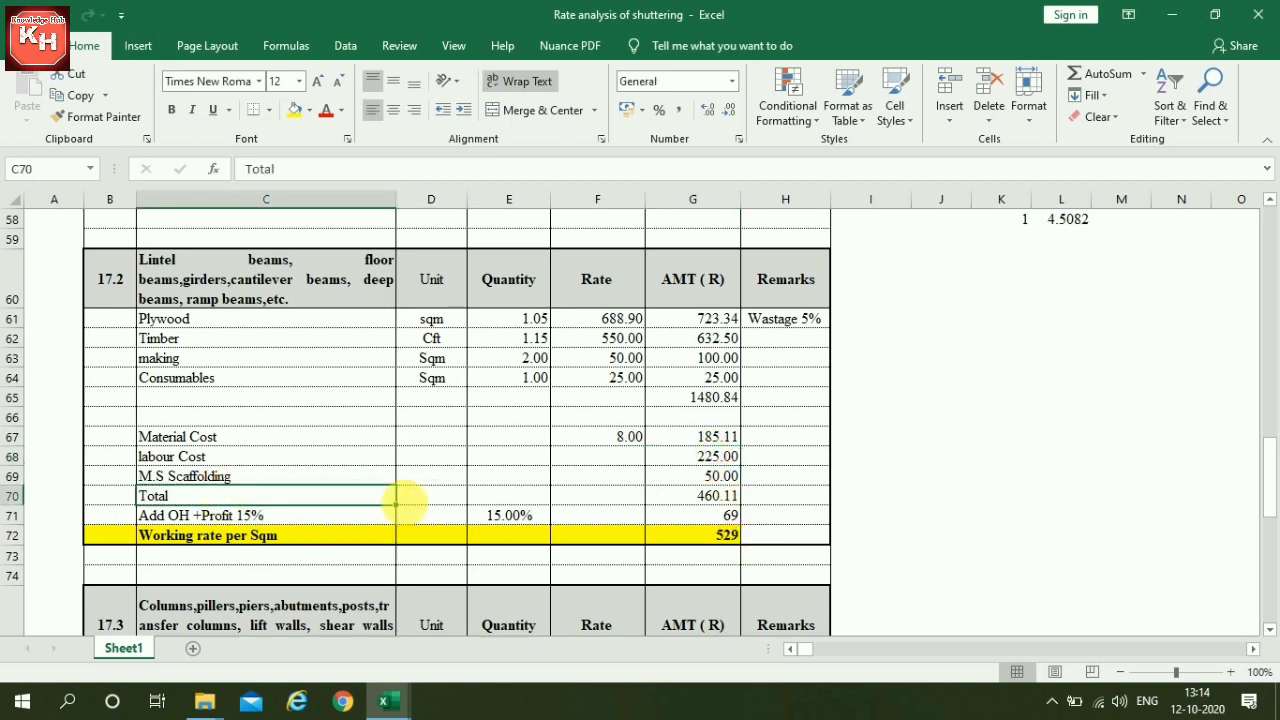
pyautogui.click(708, 478)
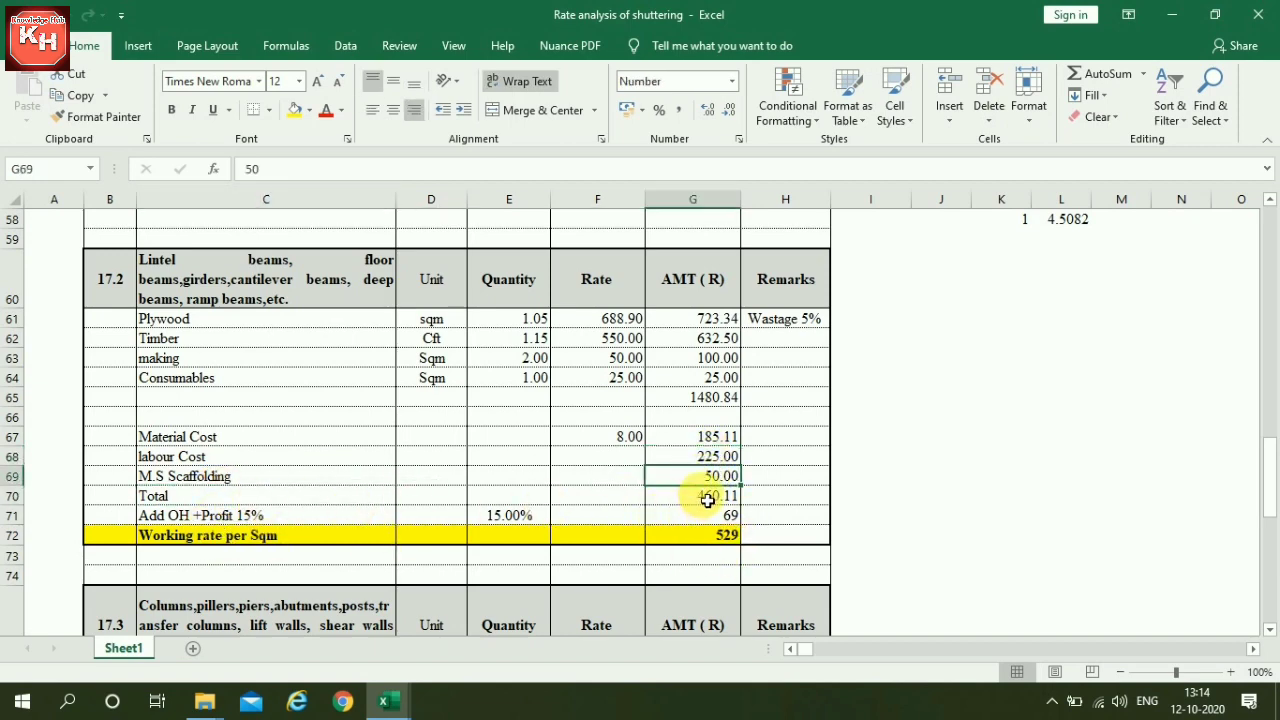
pyautogui.click(707, 498)
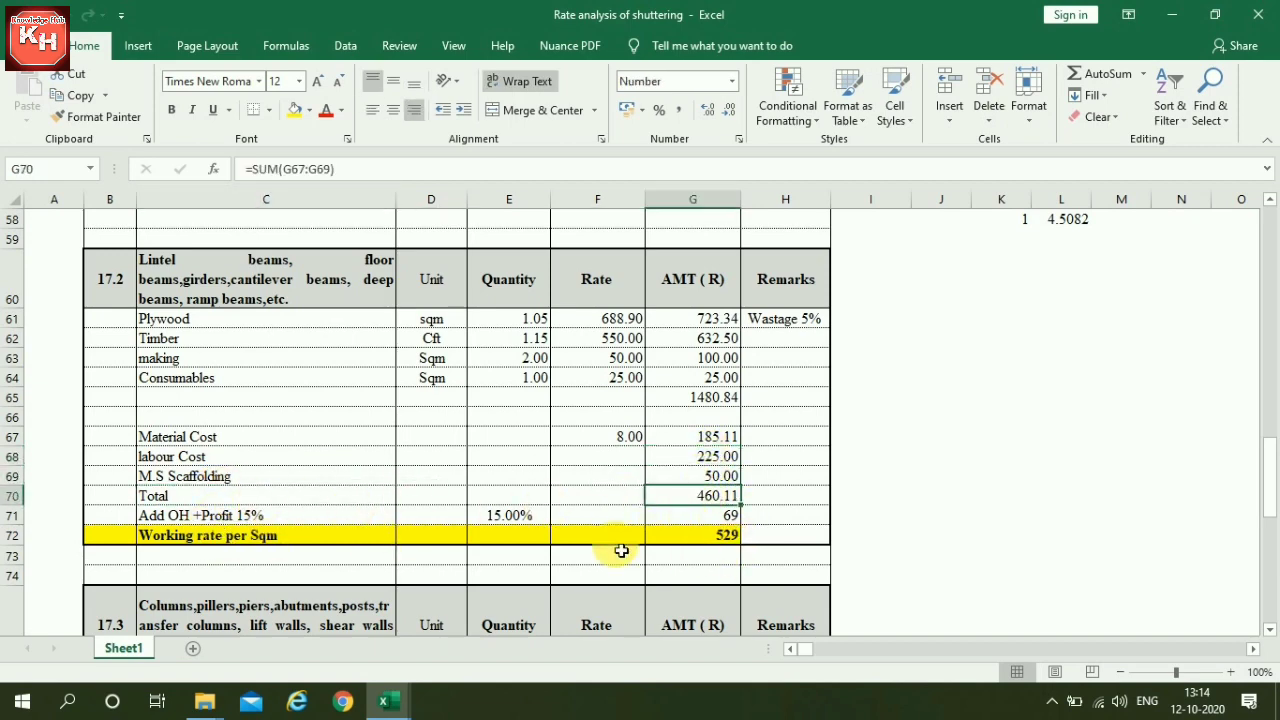
pyautogui.click(521, 519)
pyautogui.click(712, 521)
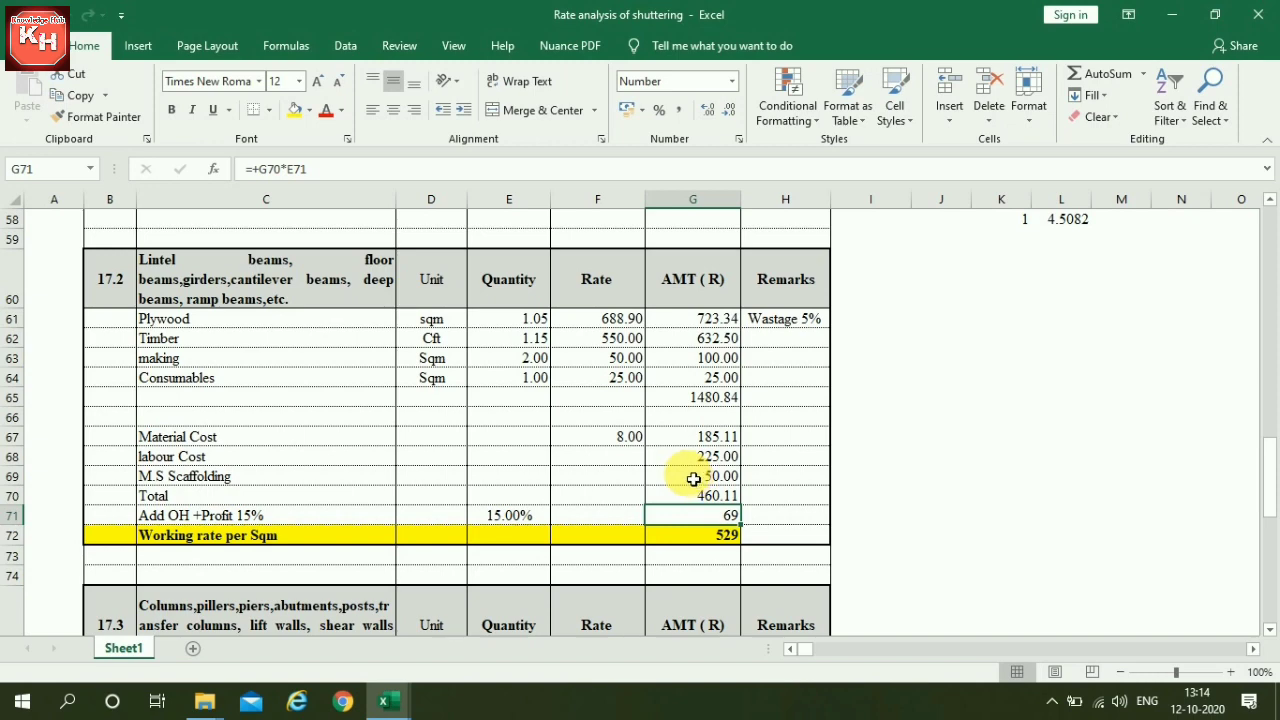
# Step: Examine the plywood quantity, rate and amount formula in the columns and shear walls table, item 17.3
pyautogui.scroll(-2, 693, 479)
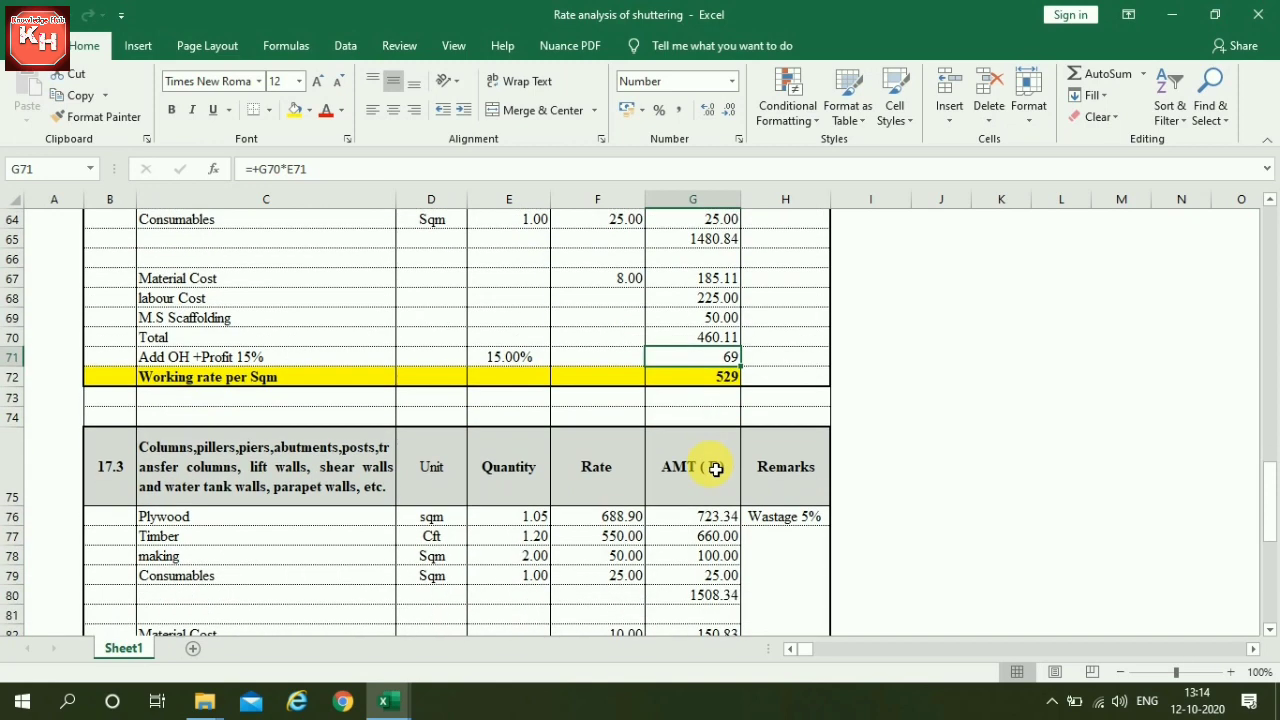
pyautogui.scroll(-3, 716, 469)
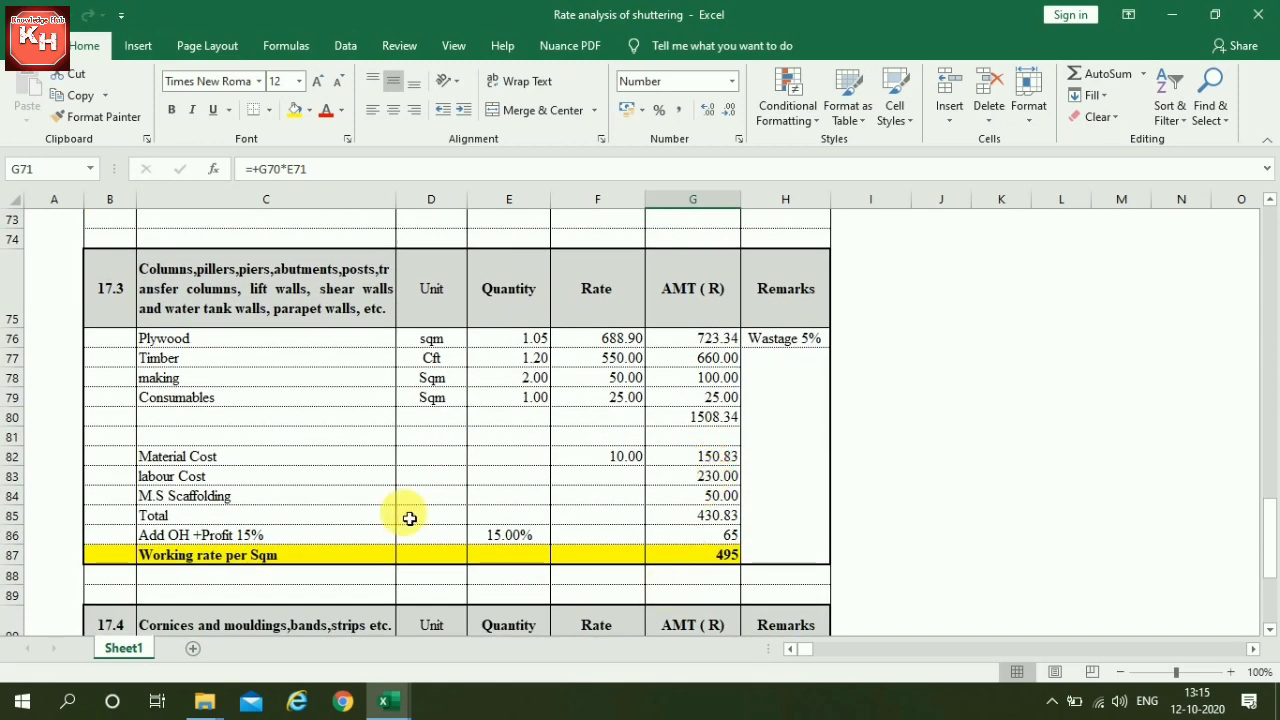
pyautogui.click(214, 338)
pyautogui.click(530, 338)
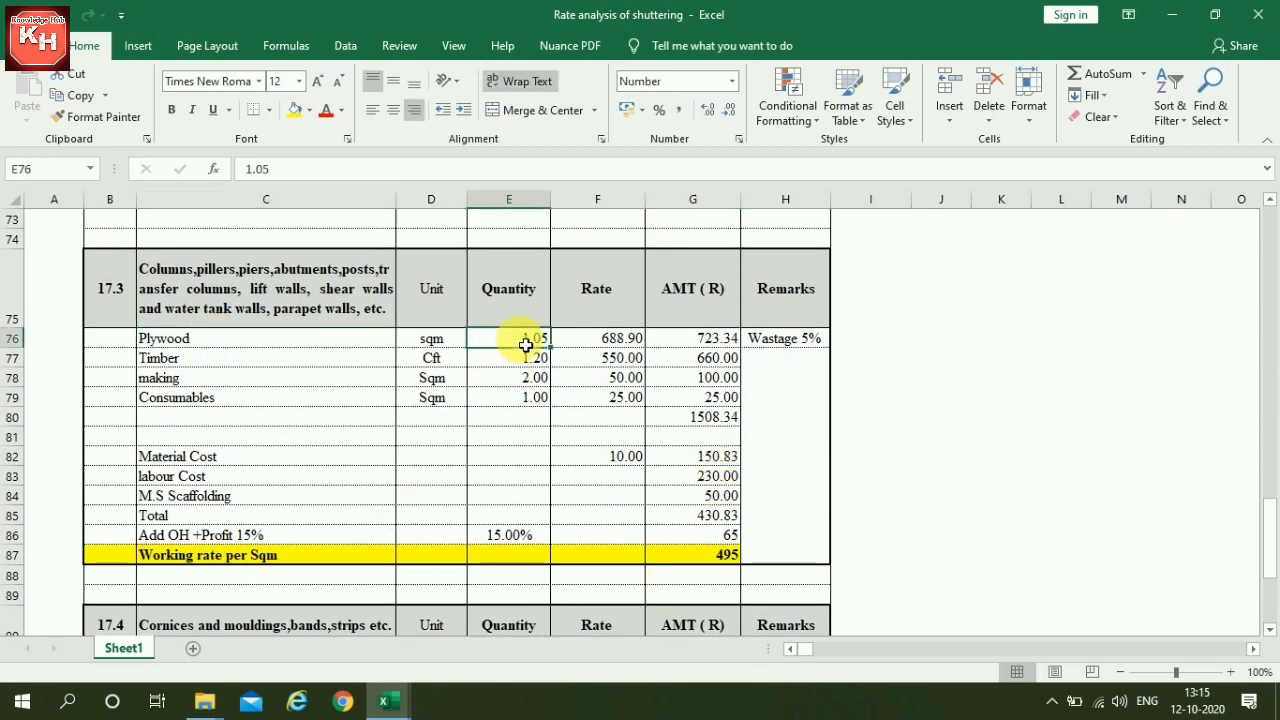
pyautogui.click(625, 340)
pyautogui.click(690, 342)
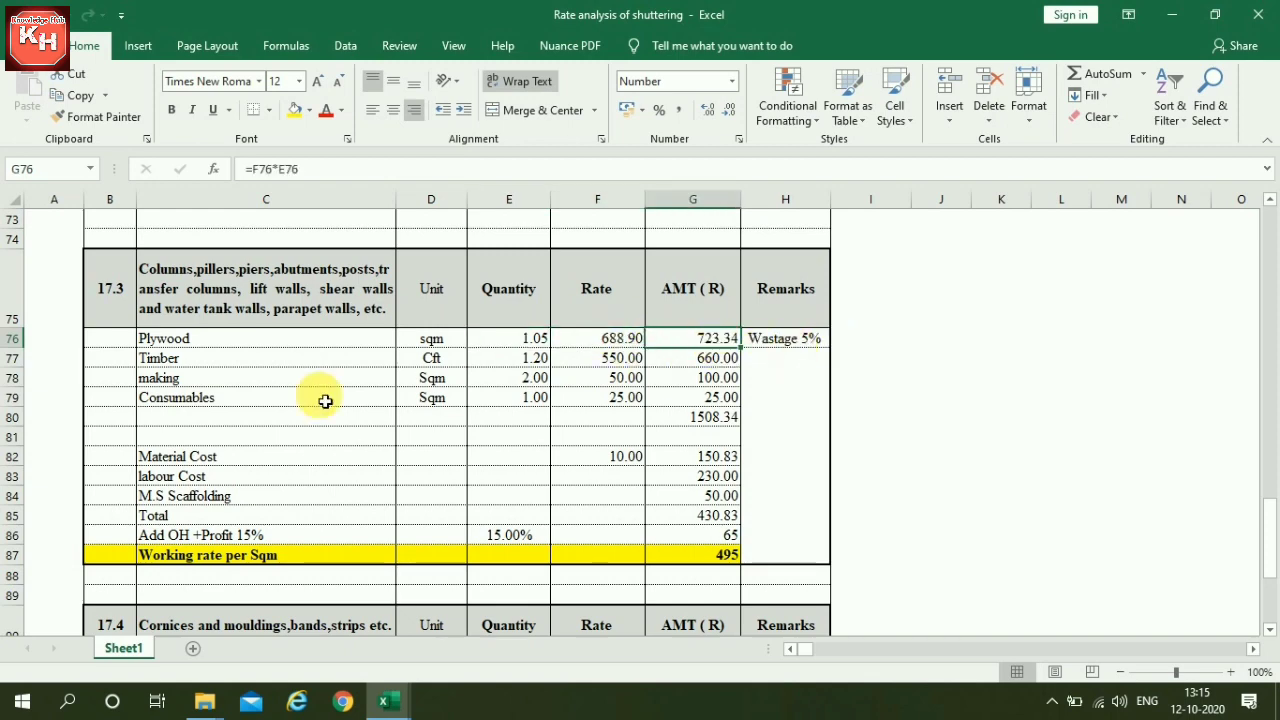
# Step: Inspect the quantity, rate and amount formula of the timber and making rows in the columns table
pyautogui.click(515, 358)
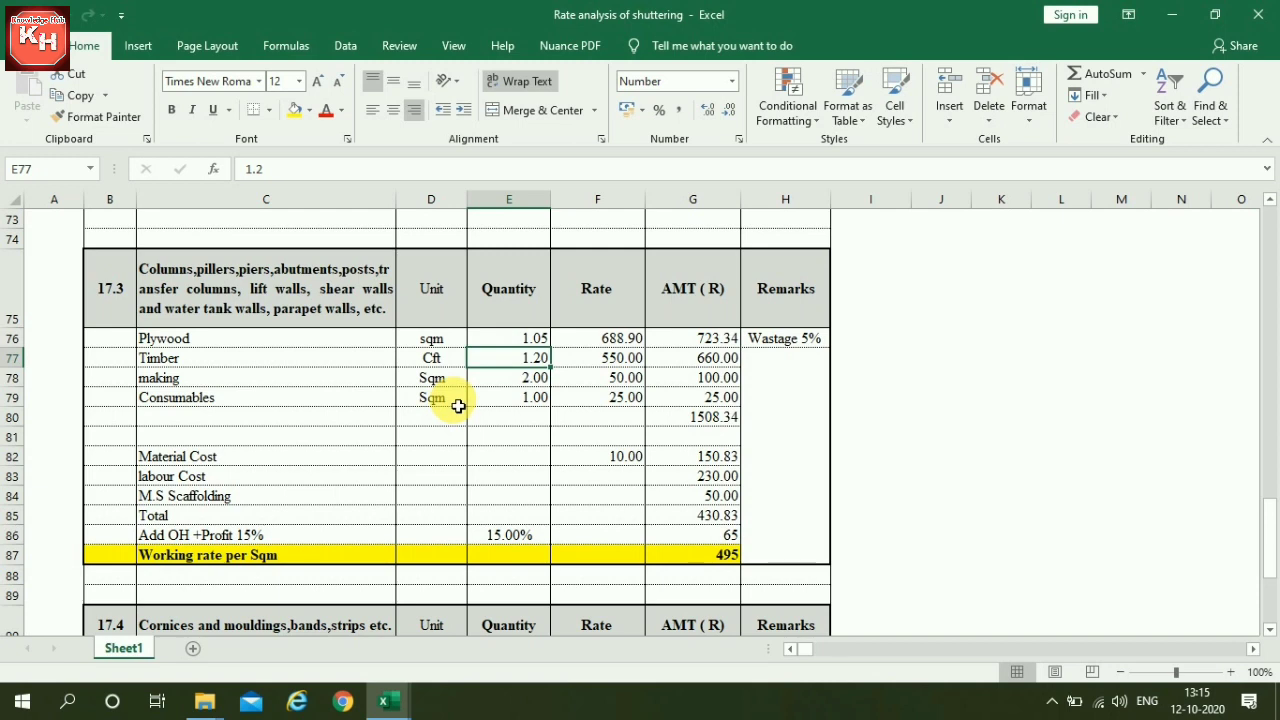
pyautogui.click(622, 358)
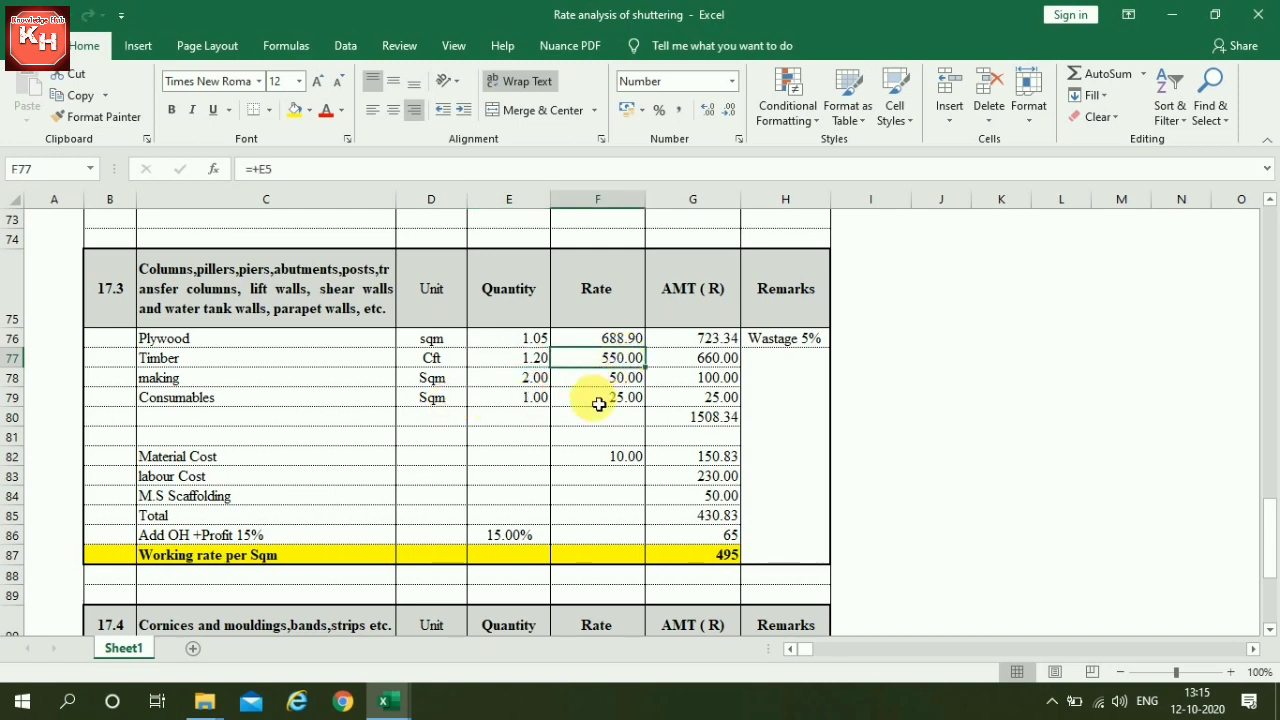
pyautogui.click(523, 362)
pyautogui.click(614, 360)
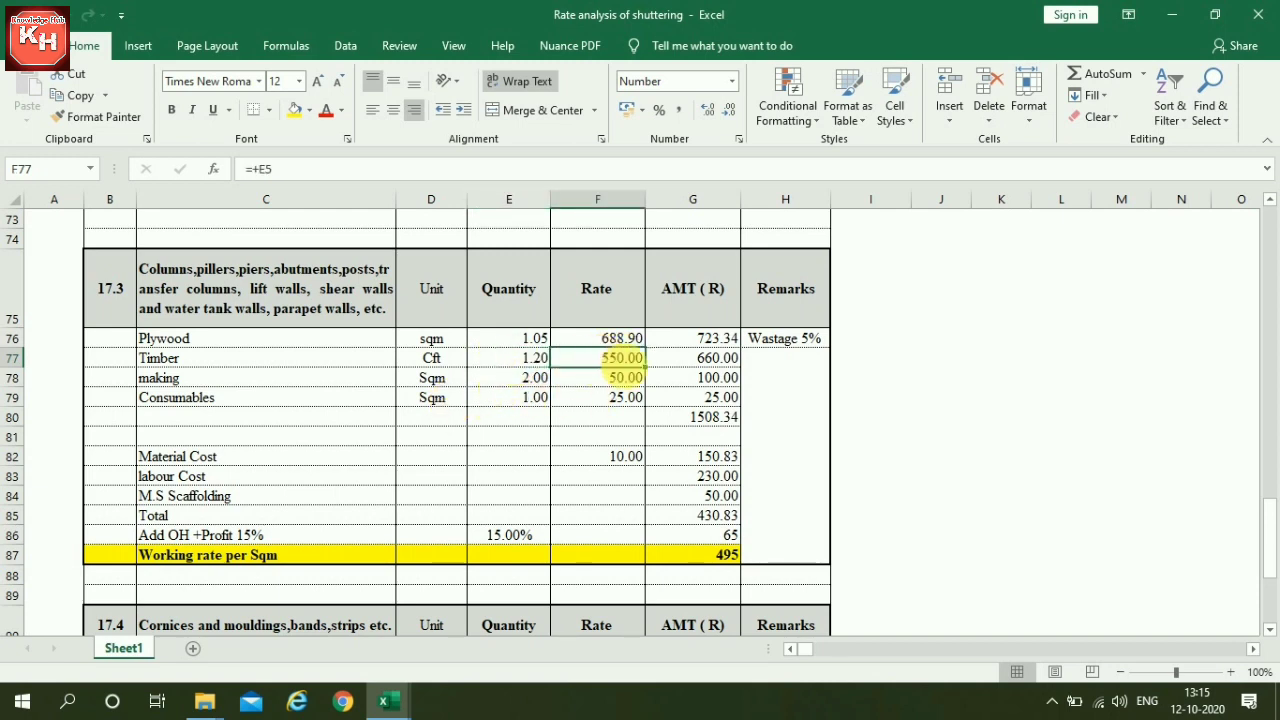
pyautogui.click(703, 358)
pyautogui.click(503, 381)
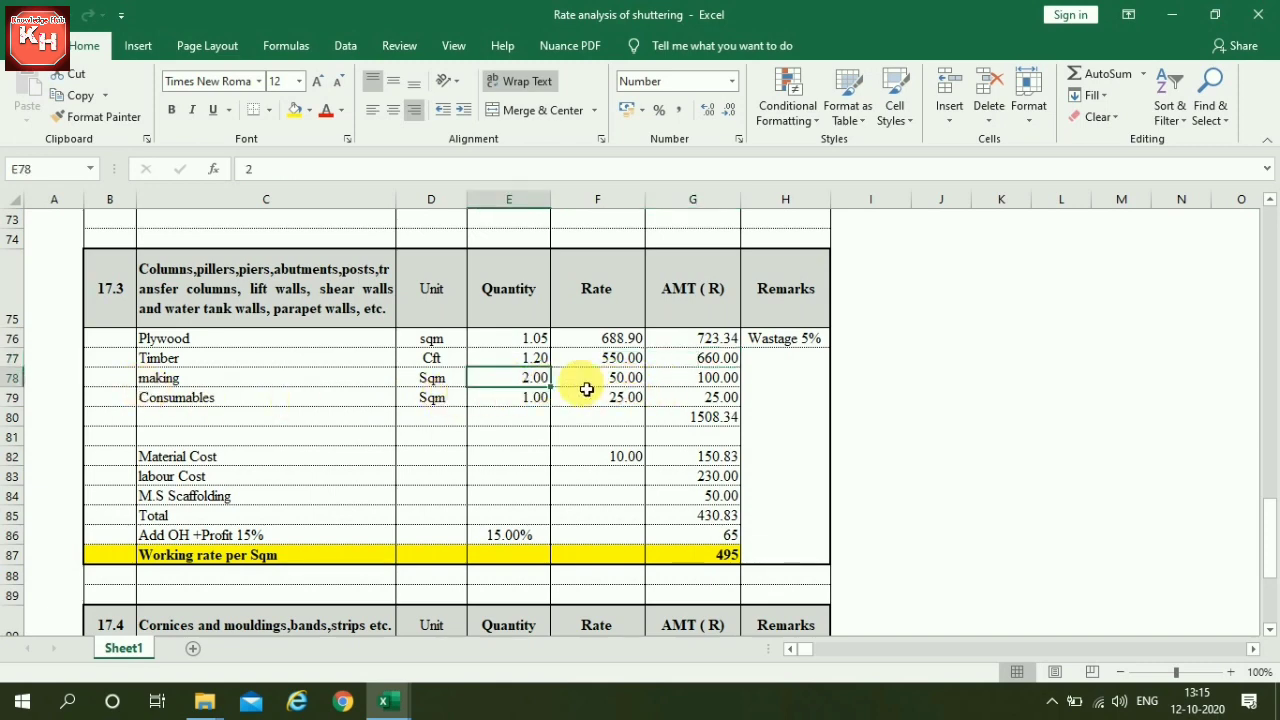
pyautogui.click(597, 385)
pyautogui.click(712, 378)
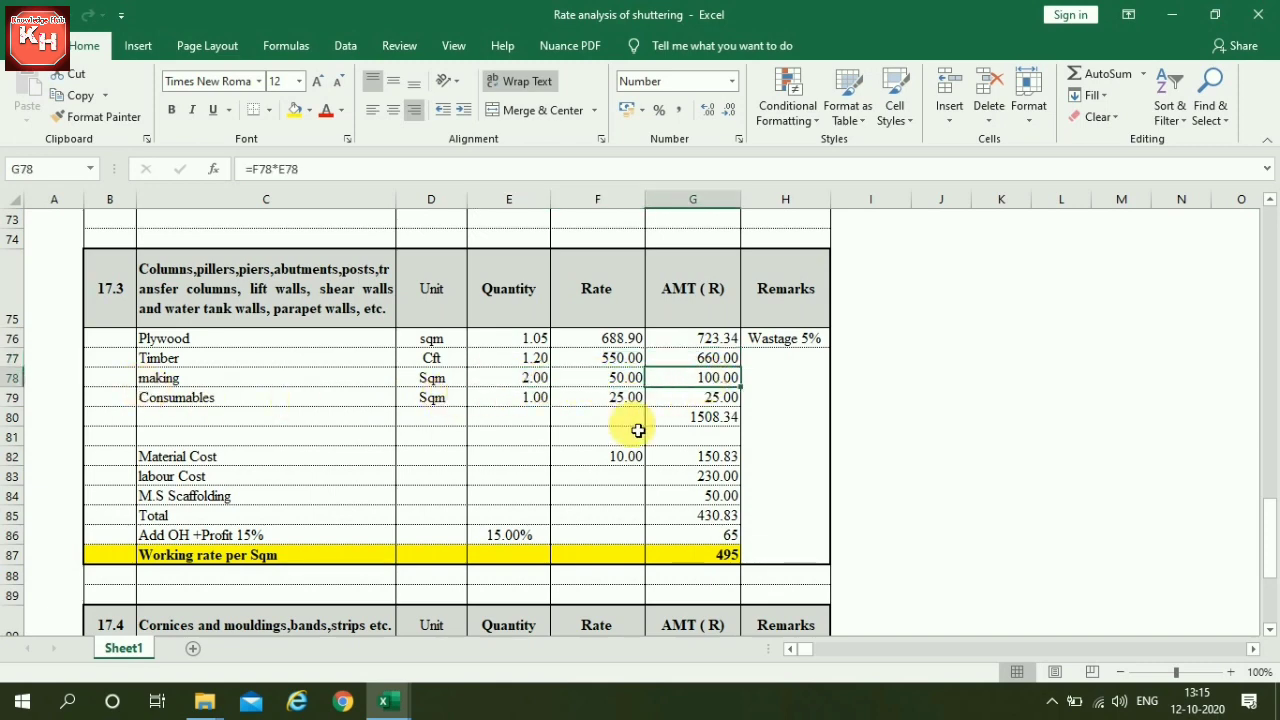
# Step: Check the consumables rate, the material cost divisor and formula, and the labour amount in the columns table
pyautogui.click(223, 398)
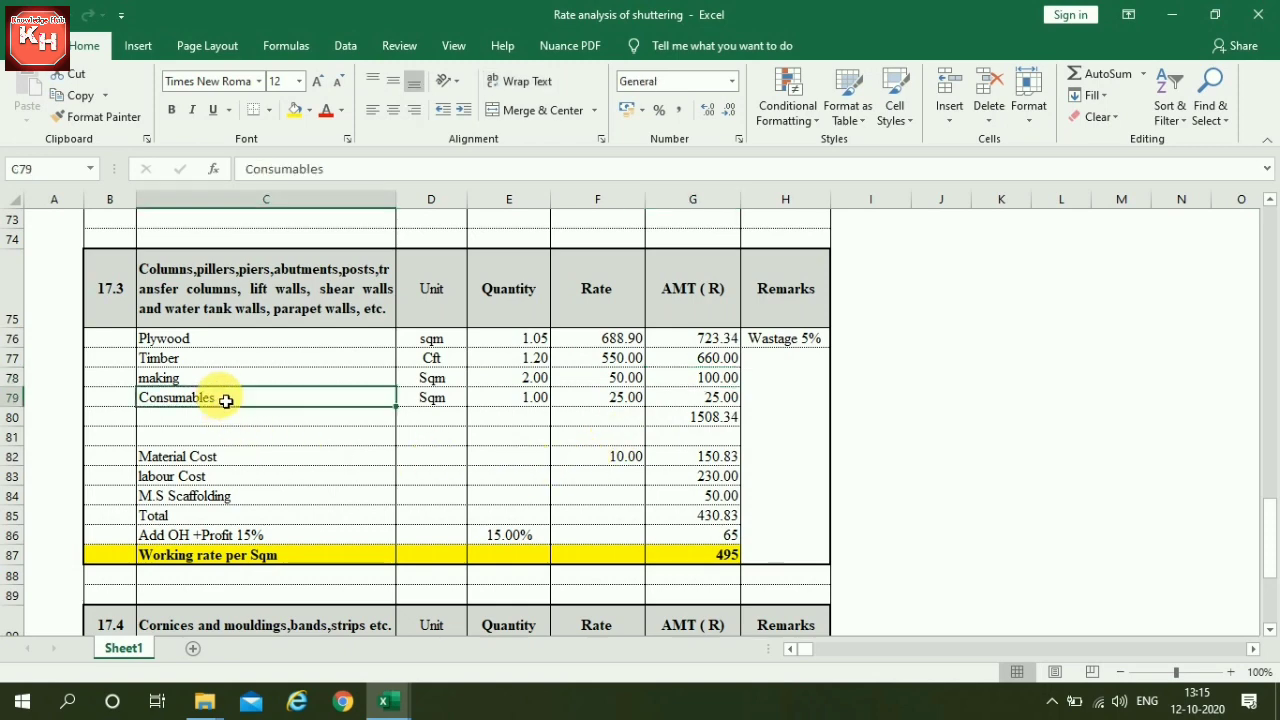
pyautogui.click(615, 398)
pyautogui.click(177, 457)
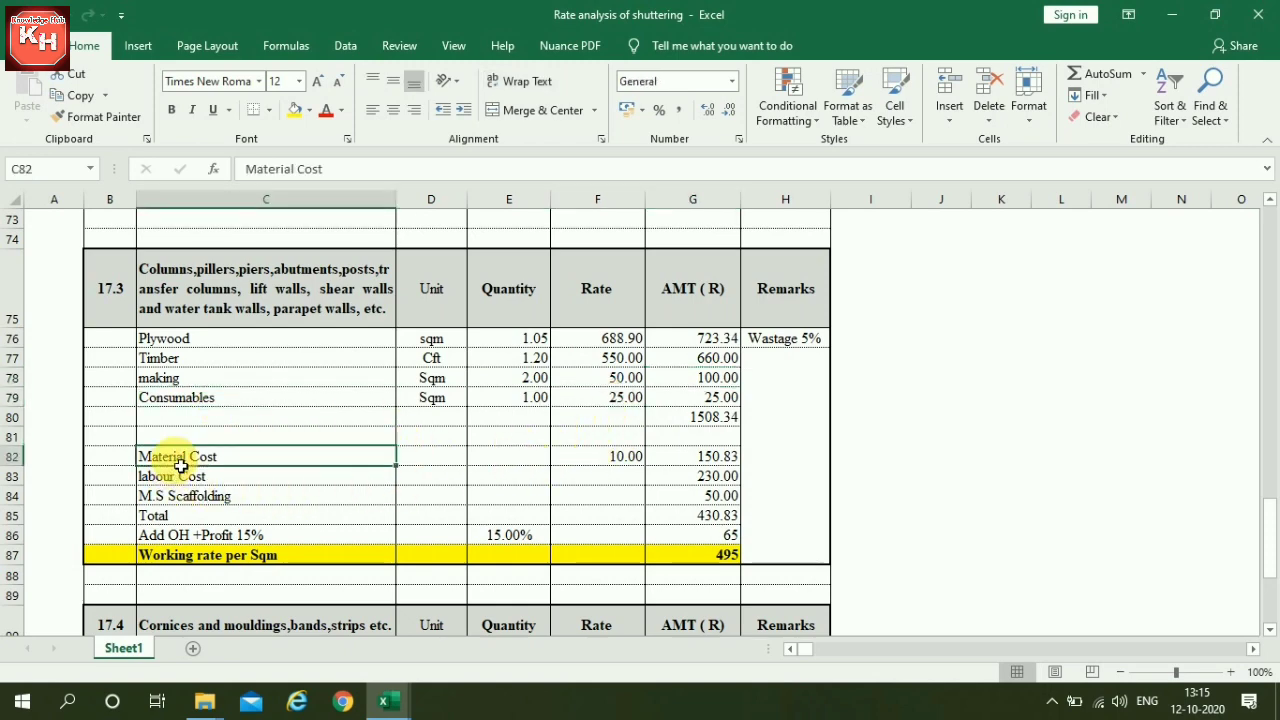
pyautogui.click(625, 458)
pyautogui.click(718, 460)
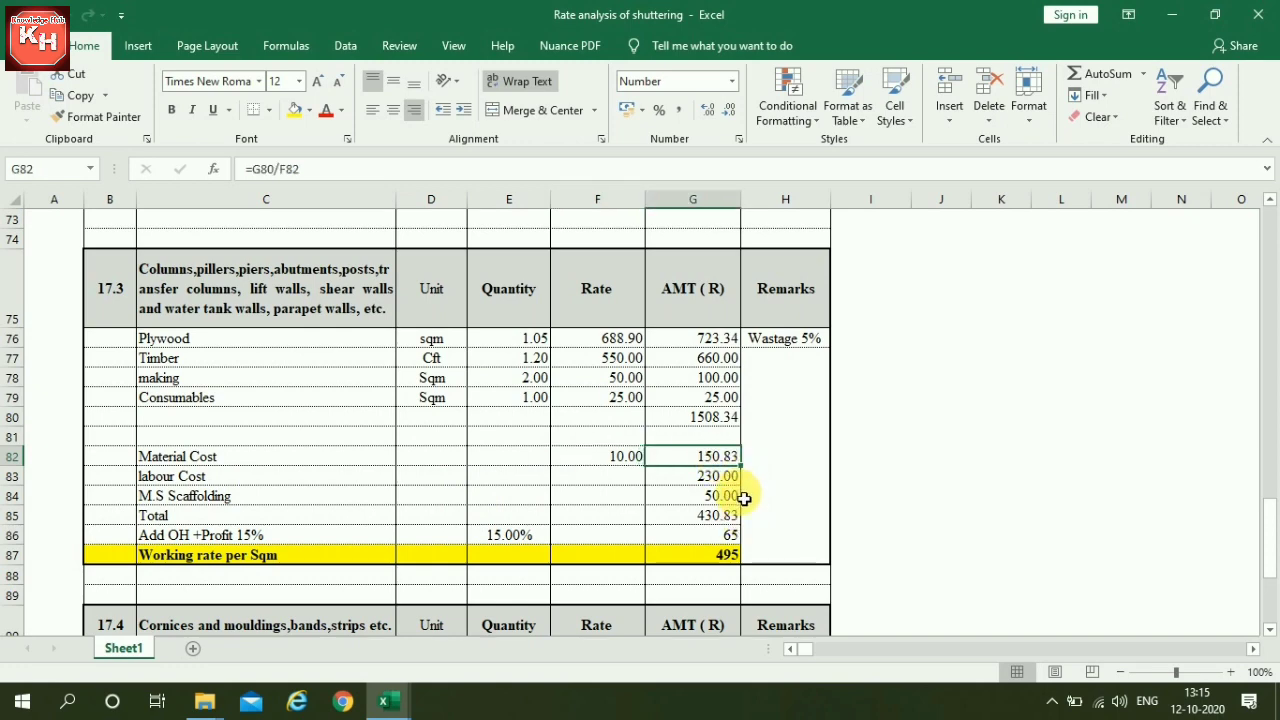
pyautogui.click(736, 478)
pyautogui.scroll(-1, 820, 478)
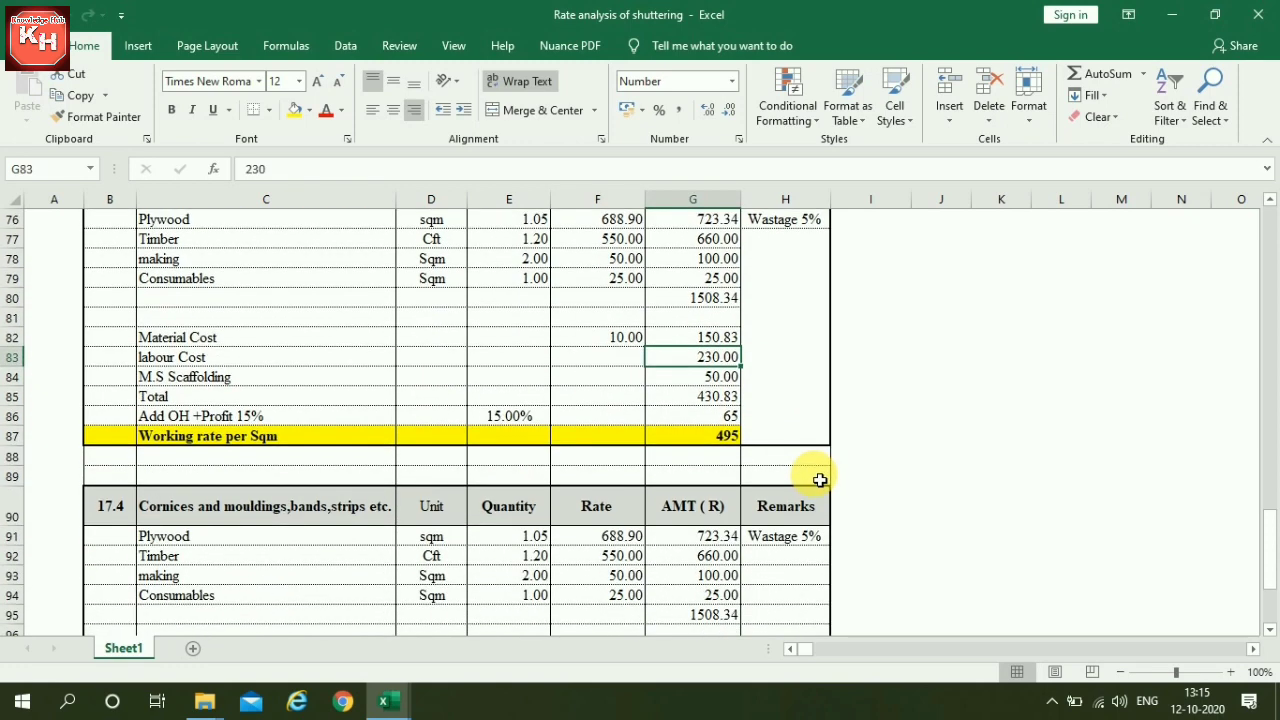
# Step: Check the M.S scaffolding amount, total, overhead and profit, and working rate per Sqm formulas in the columns table
pyautogui.click(698, 385)
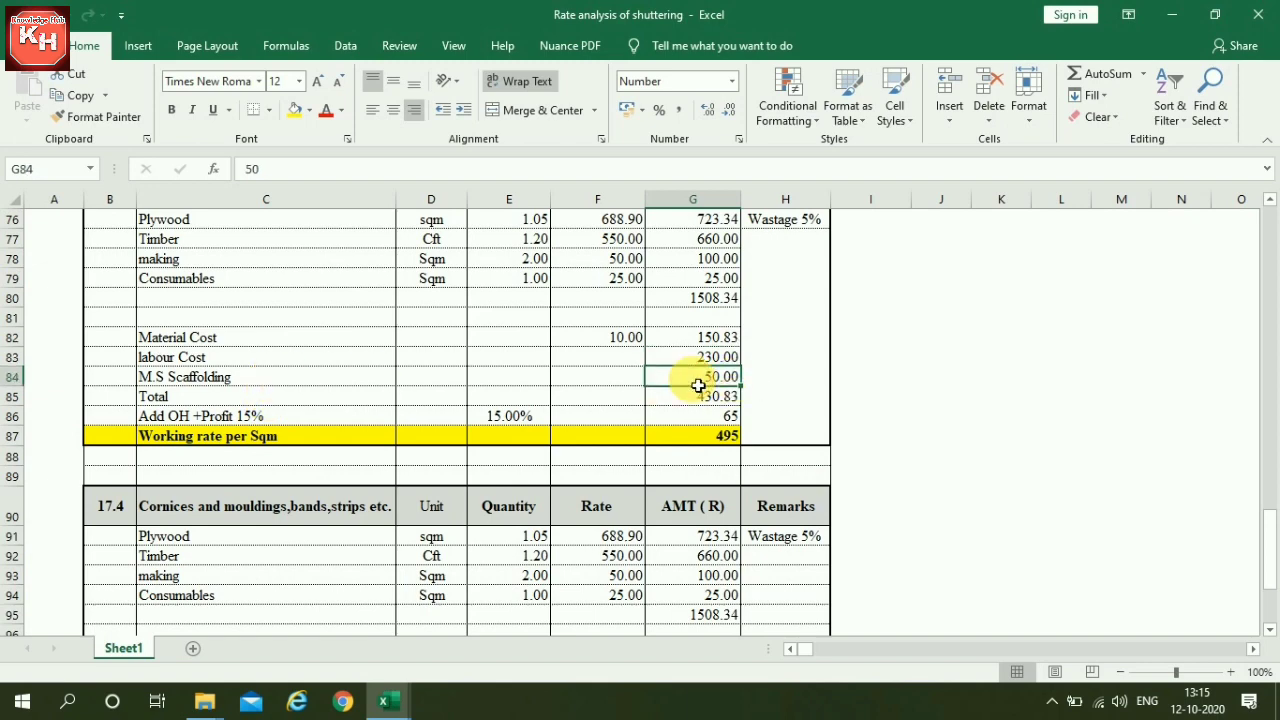
pyautogui.click(202, 397)
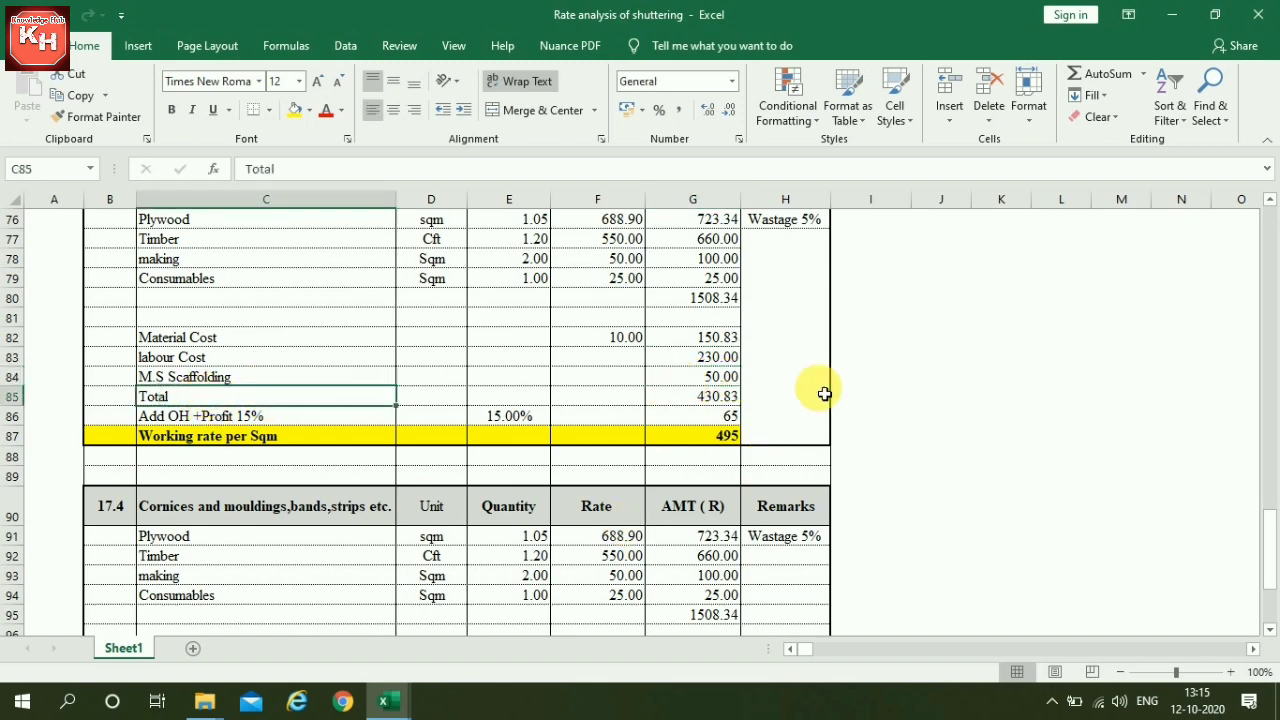
pyautogui.click(706, 405)
pyautogui.scroll(-1, 768, 440)
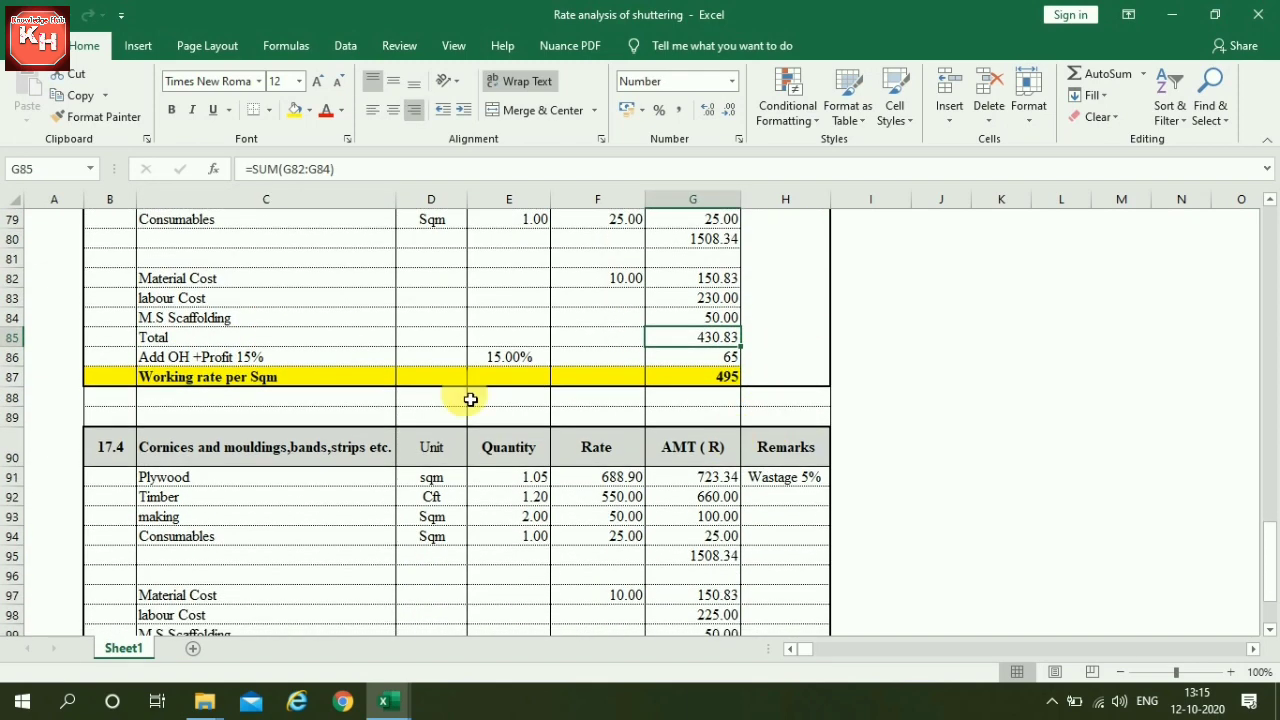
pyautogui.click(505, 357)
pyautogui.click(722, 360)
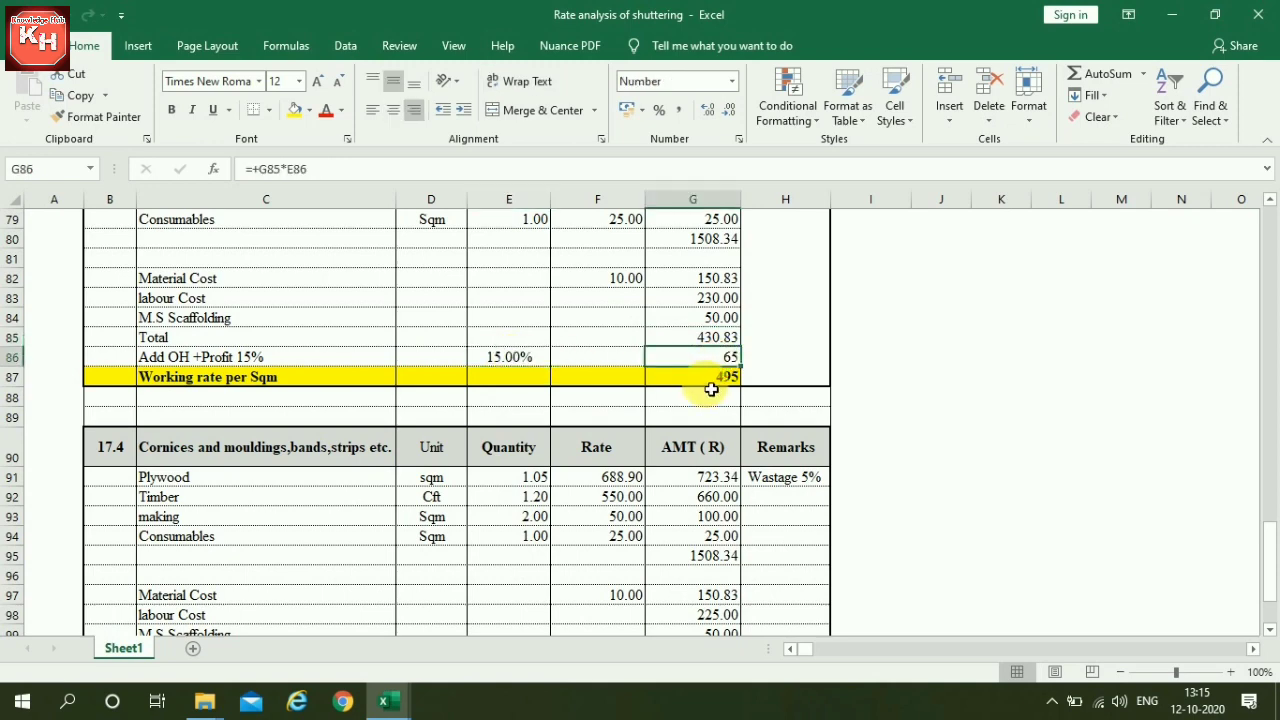
pyautogui.click(711, 386)
# Step: Examine the quantity, rate and amount of the plywood and timber rows in the cornices and mouldings table, item 17.4
pyautogui.scroll(-2, 695, 410)
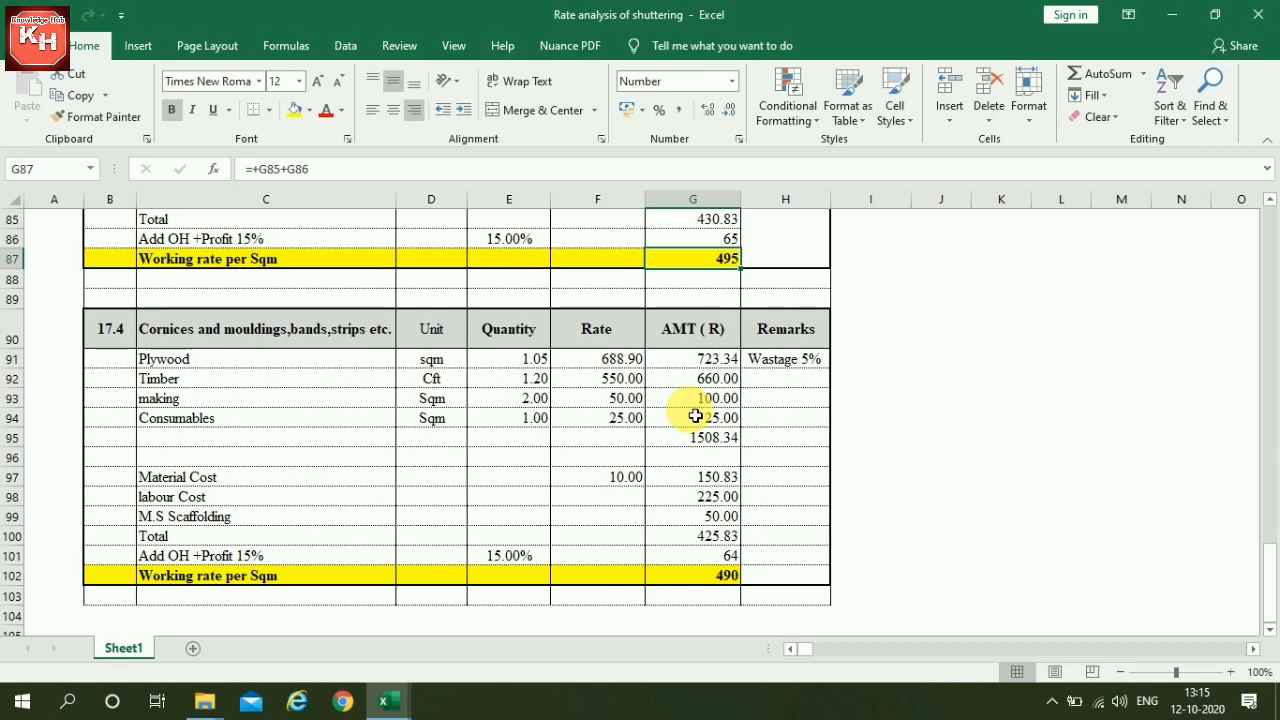
pyautogui.click(515, 362)
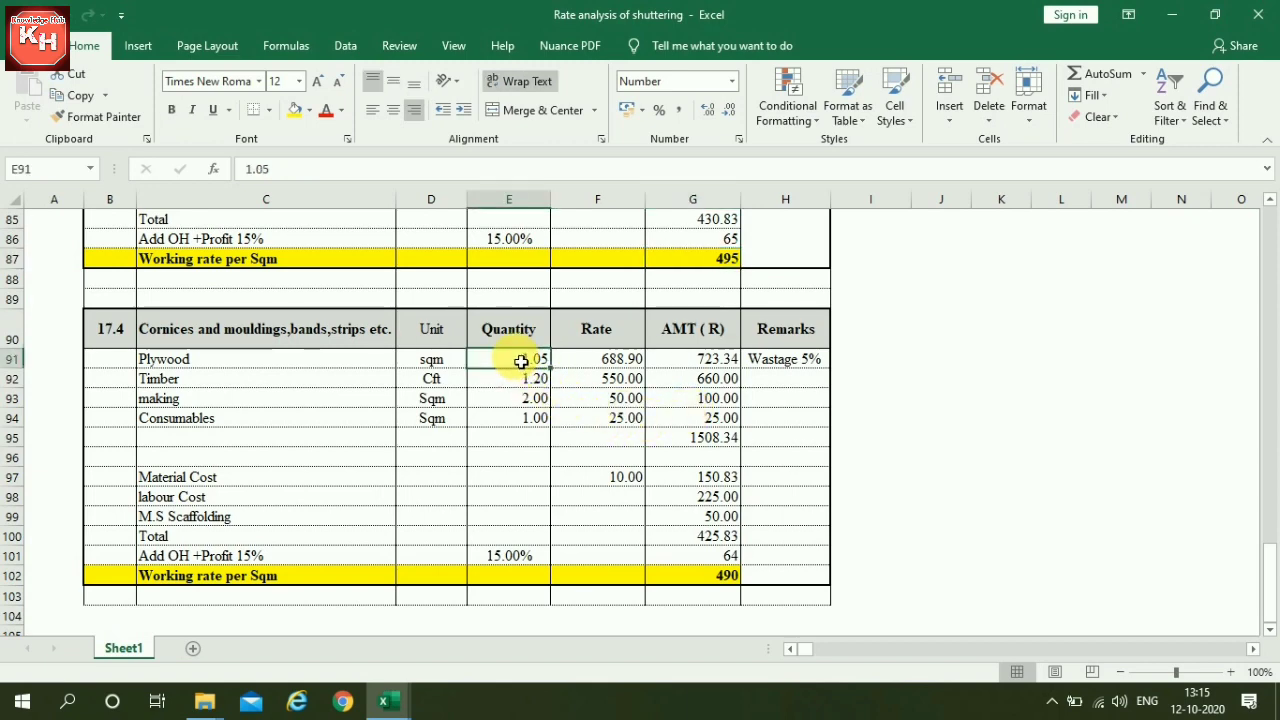
pyautogui.click(607, 368)
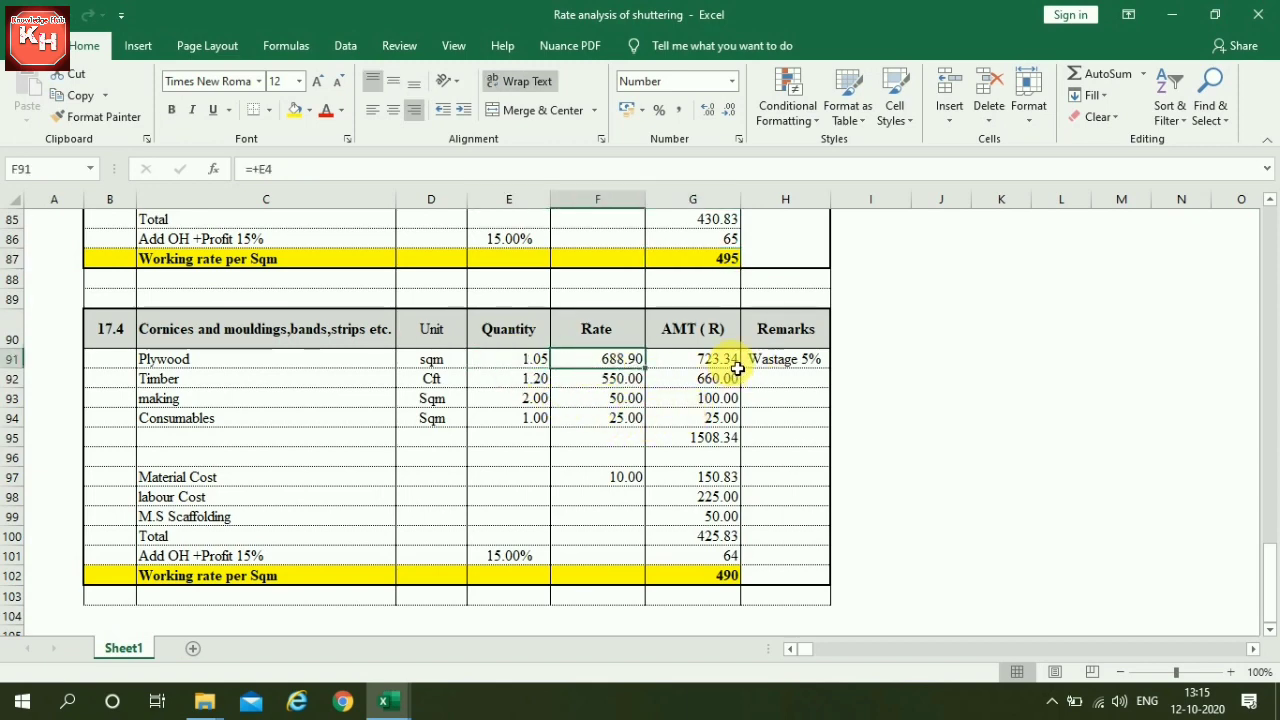
pyautogui.click(735, 363)
pyautogui.click(515, 382)
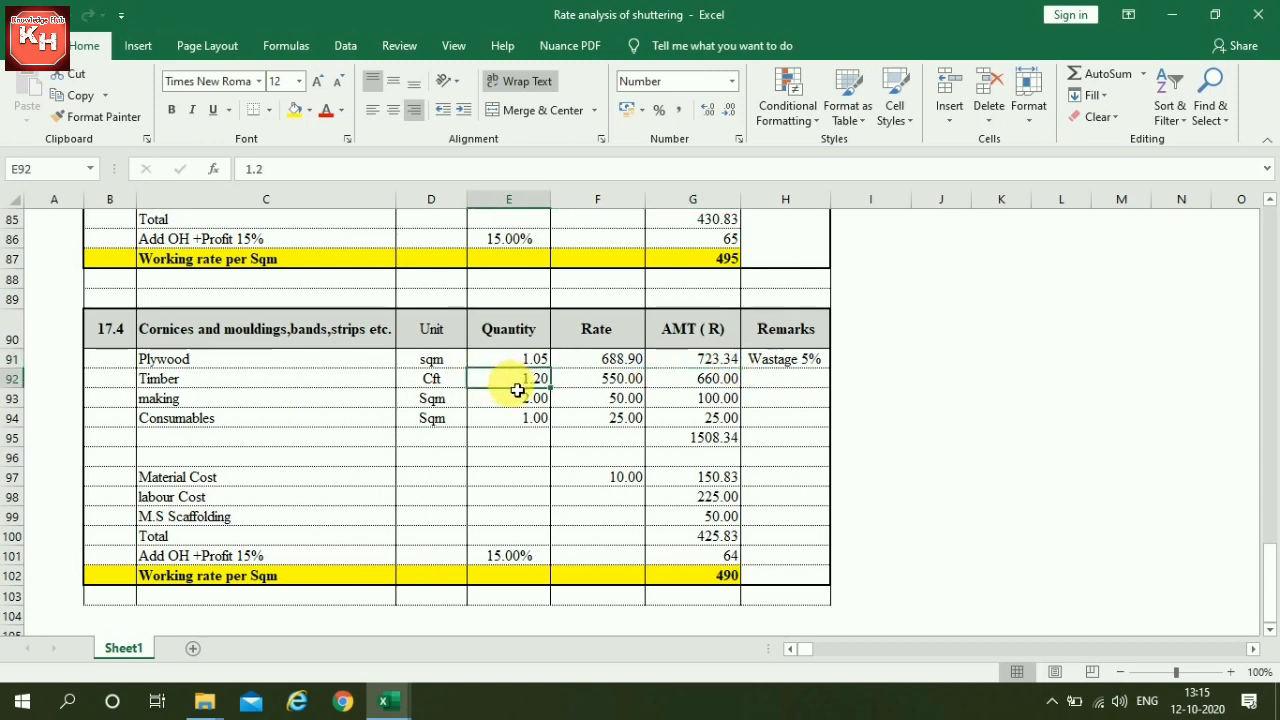
pyautogui.click(610, 385)
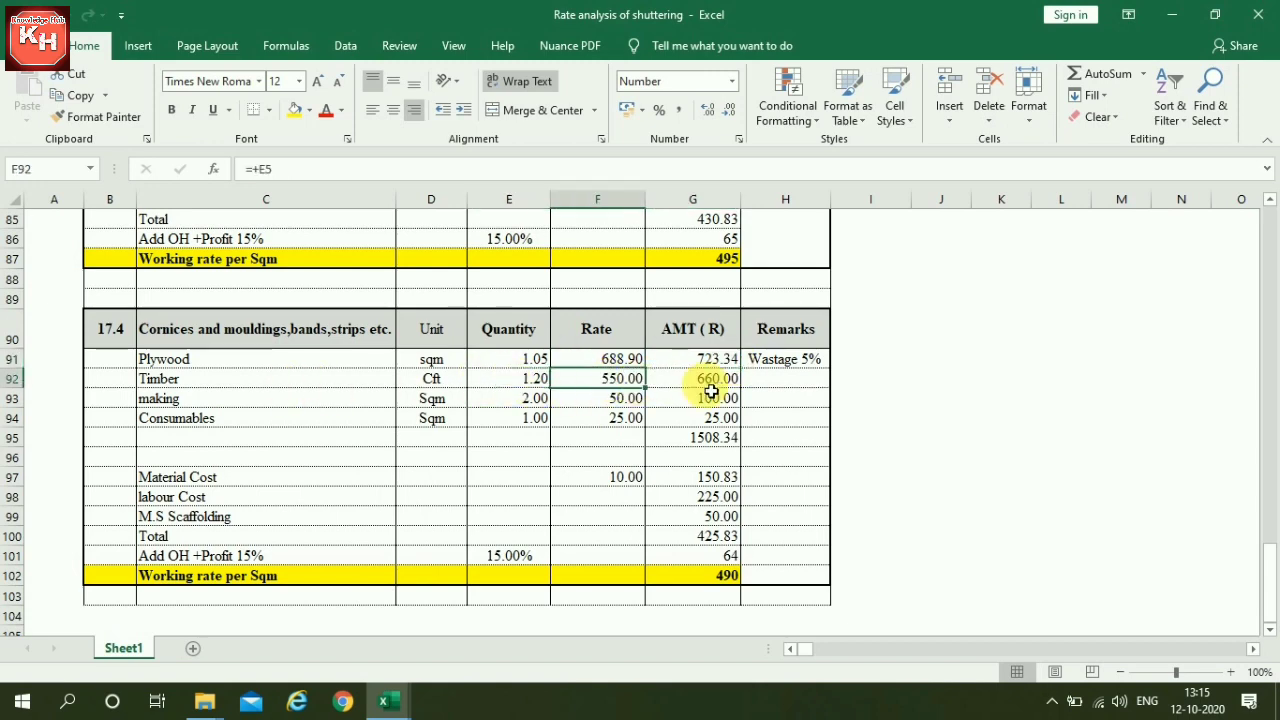
pyautogui.click(715, 380)
# Step: Inspect the quantity, rate and amount formula of the making and consumables rows in the cornices table
pyautogui.click(436, 404)
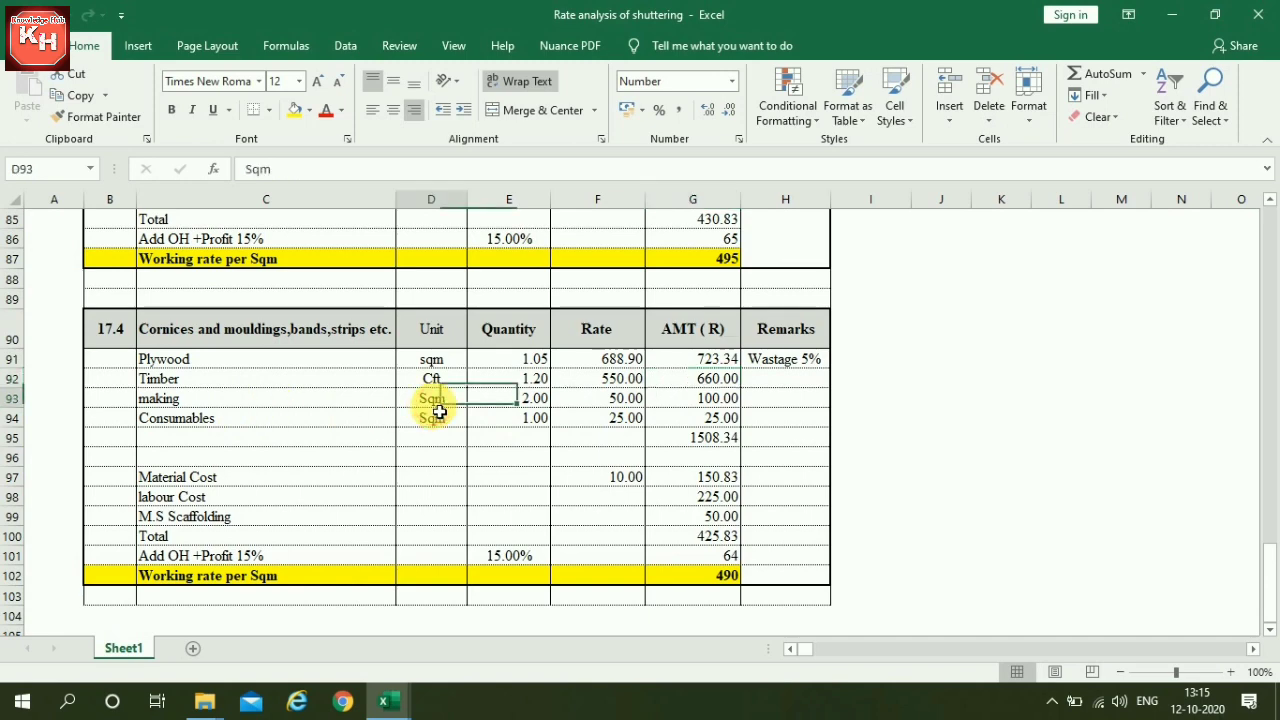
pyautogui.click(532, 402)
pyautogui.click(625, 404)
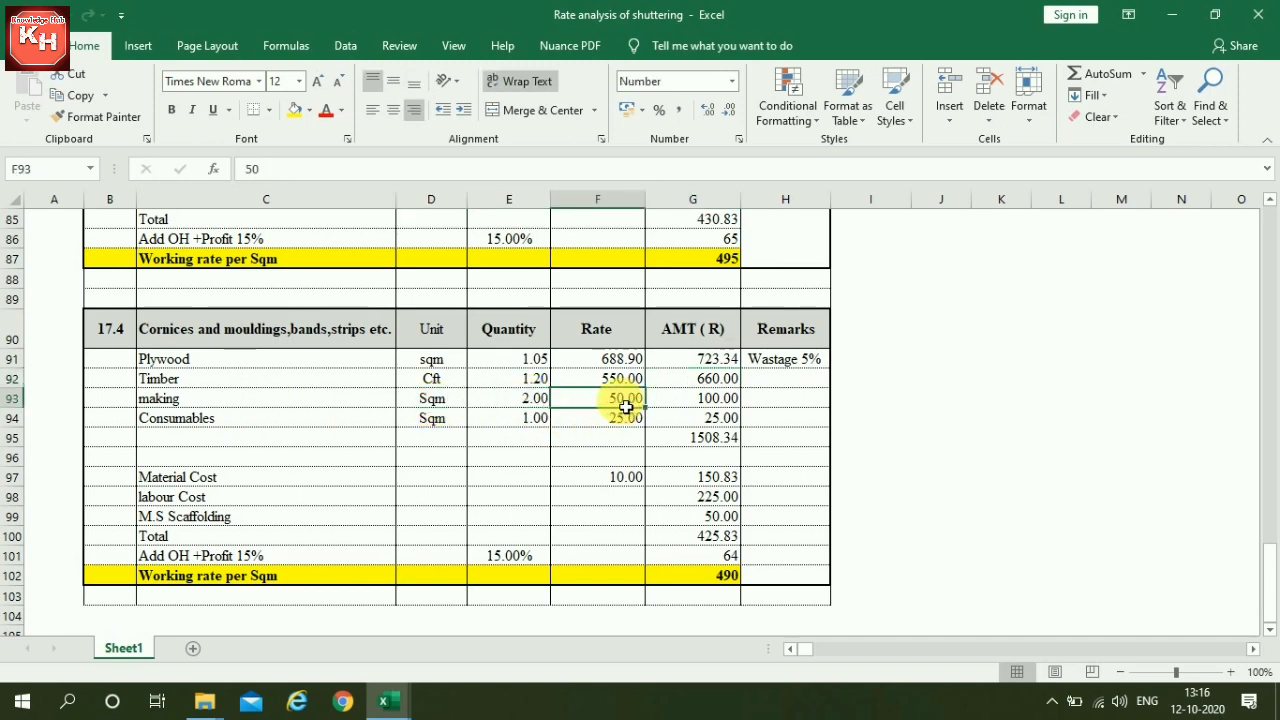
pyautogui.click(697, 404)
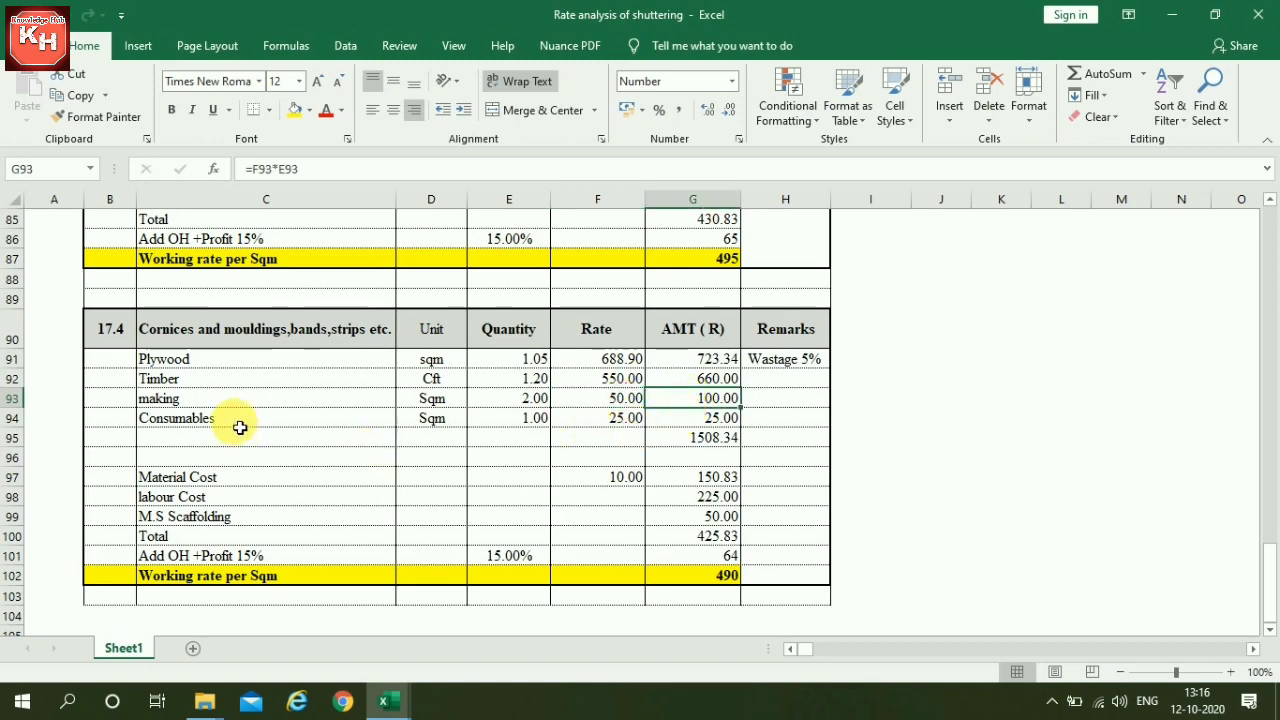
pyautogui.click(281, 424)
pyautogui.click(502, 422)
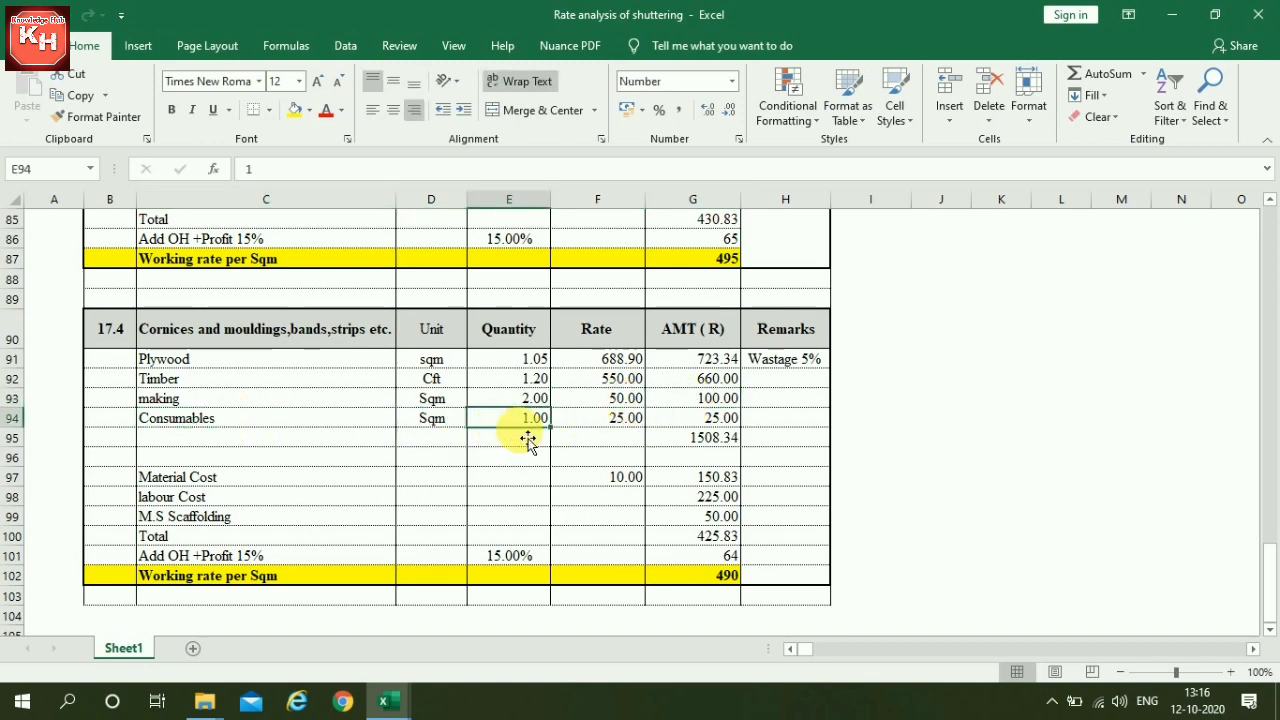
pyautogui.click(619, 427)
pyautogui.click(722, 427)
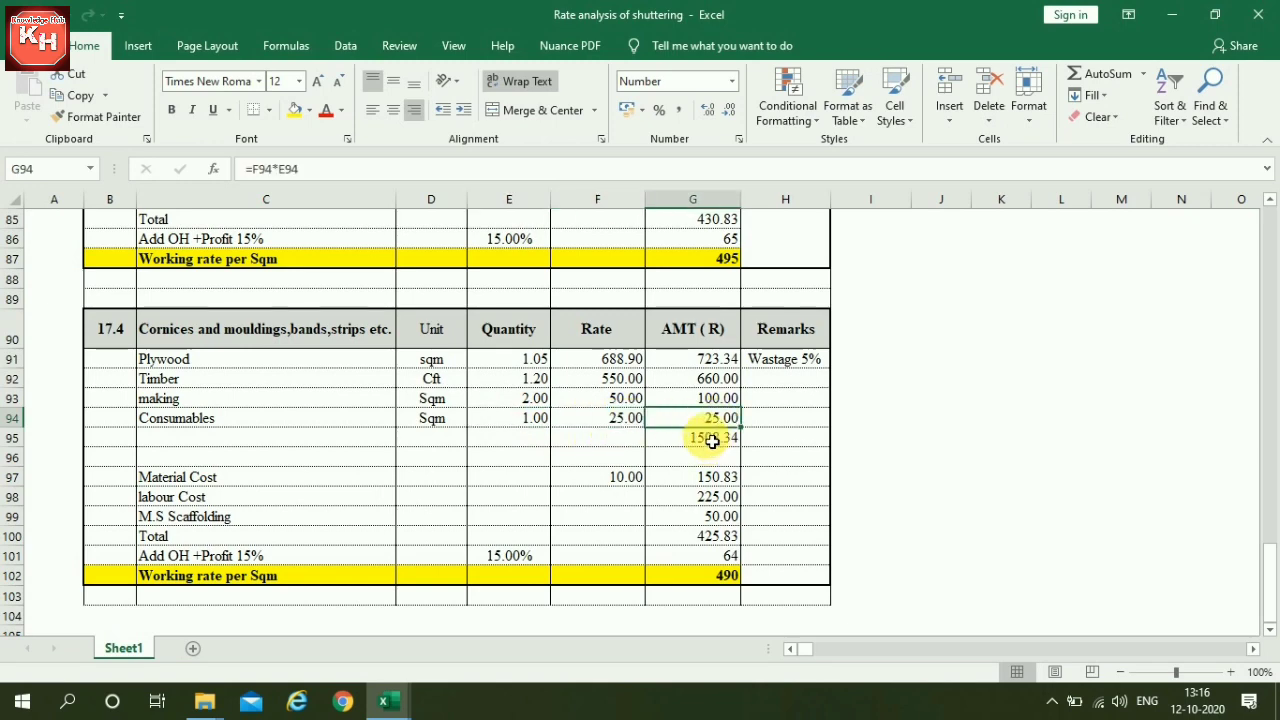
# Step: Check the material subtotal, the material cost divisor and the material cost formula in the cornices table
pyautogui.click(711, 441)
pyautogui.click(622, 479)
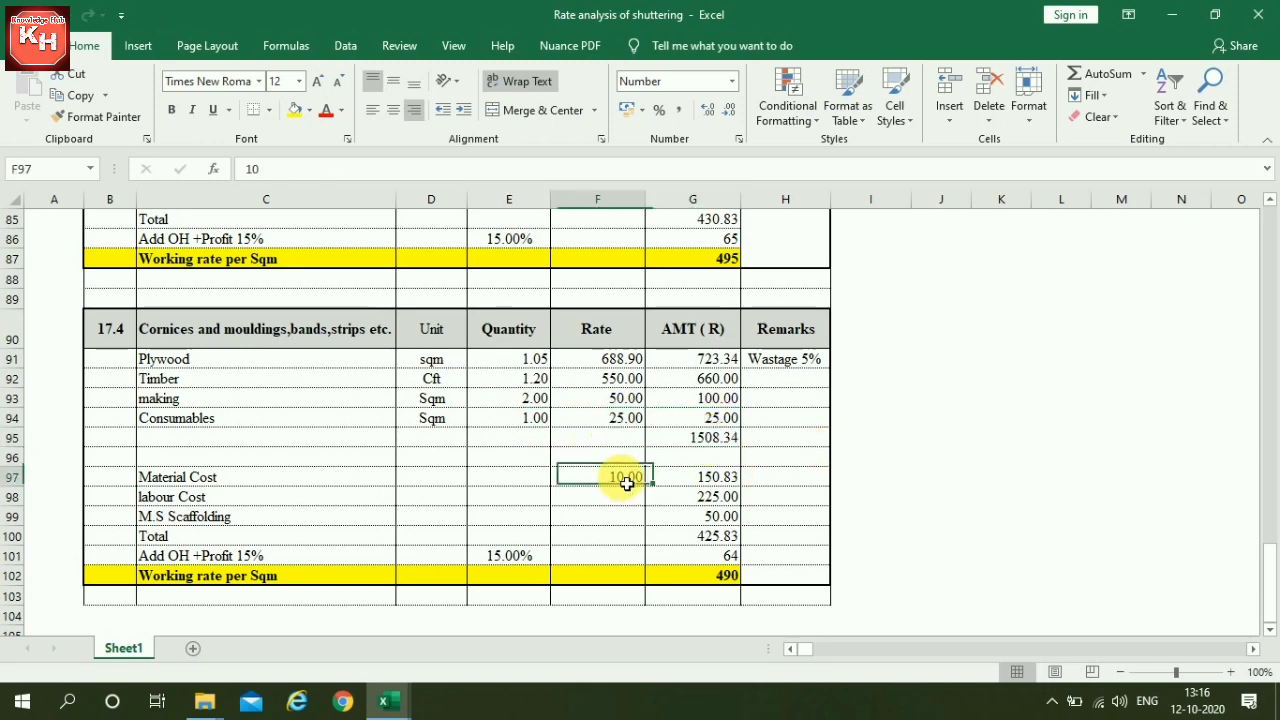
pyautogui.click(705, 484)
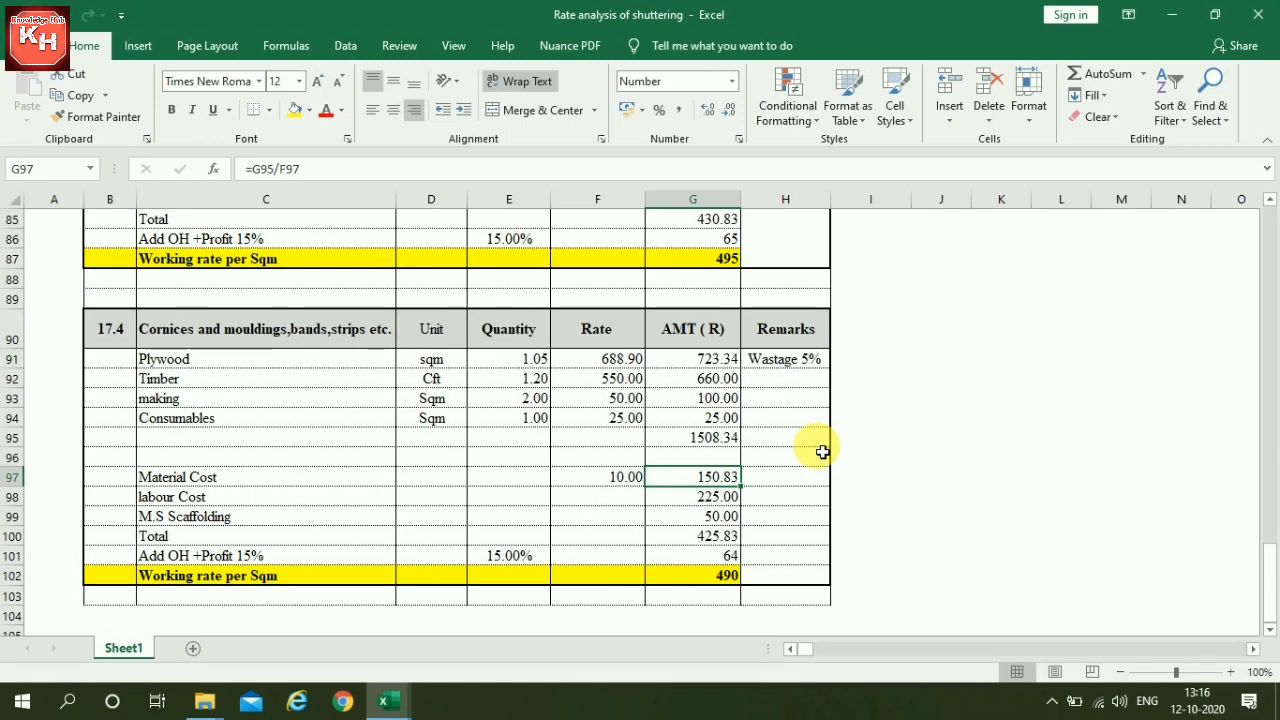
# Step: Inspect the labour and M.S scaffolding amounts and the total formula in the cornices table
pyautogui.scroll(-1, 821, 452)
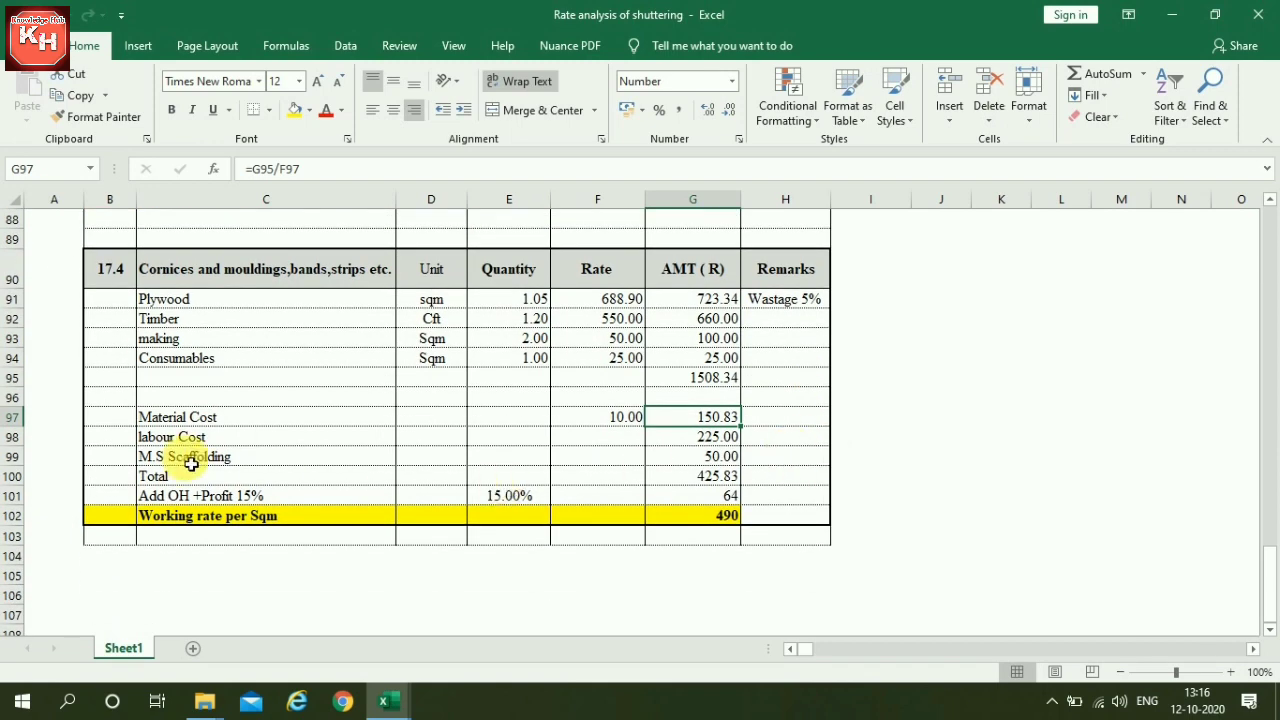
pyautogui.click(700, 440)
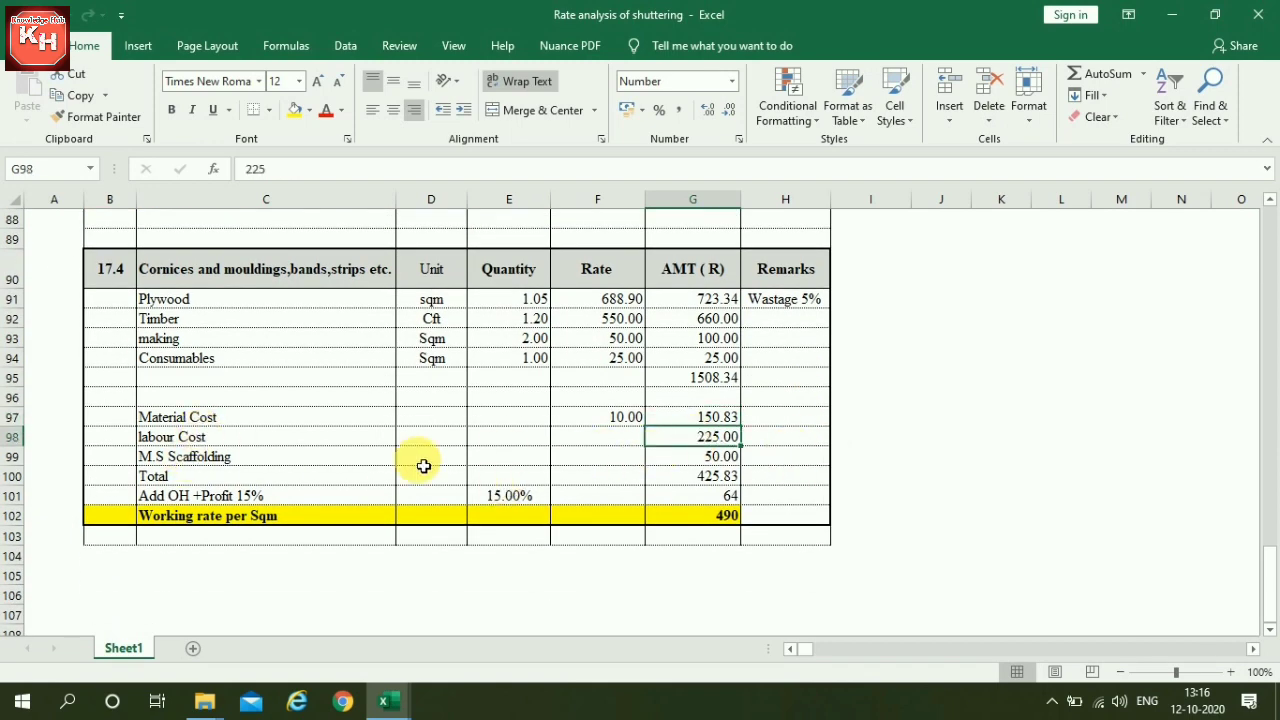
pyautogui.click(276, 452)
pyautogui.click(713, 458)
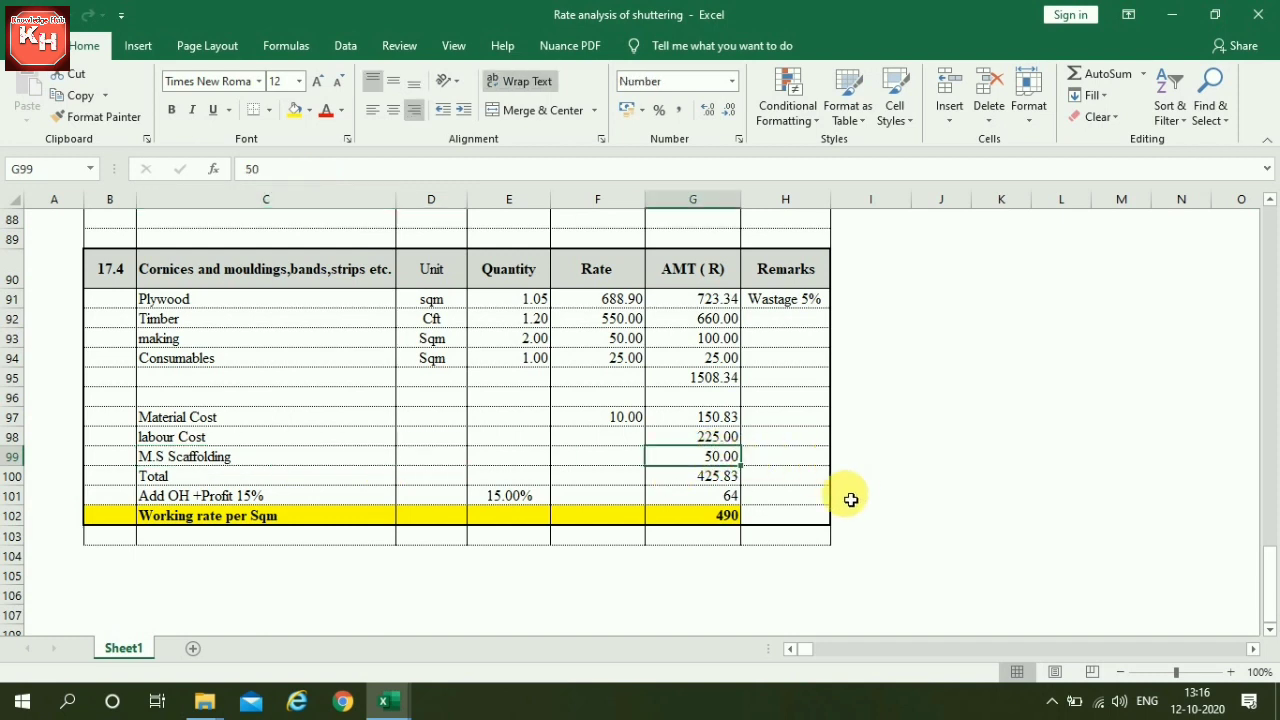
pyautogui.click(249, 477)
pyautogui.click(722, 480)
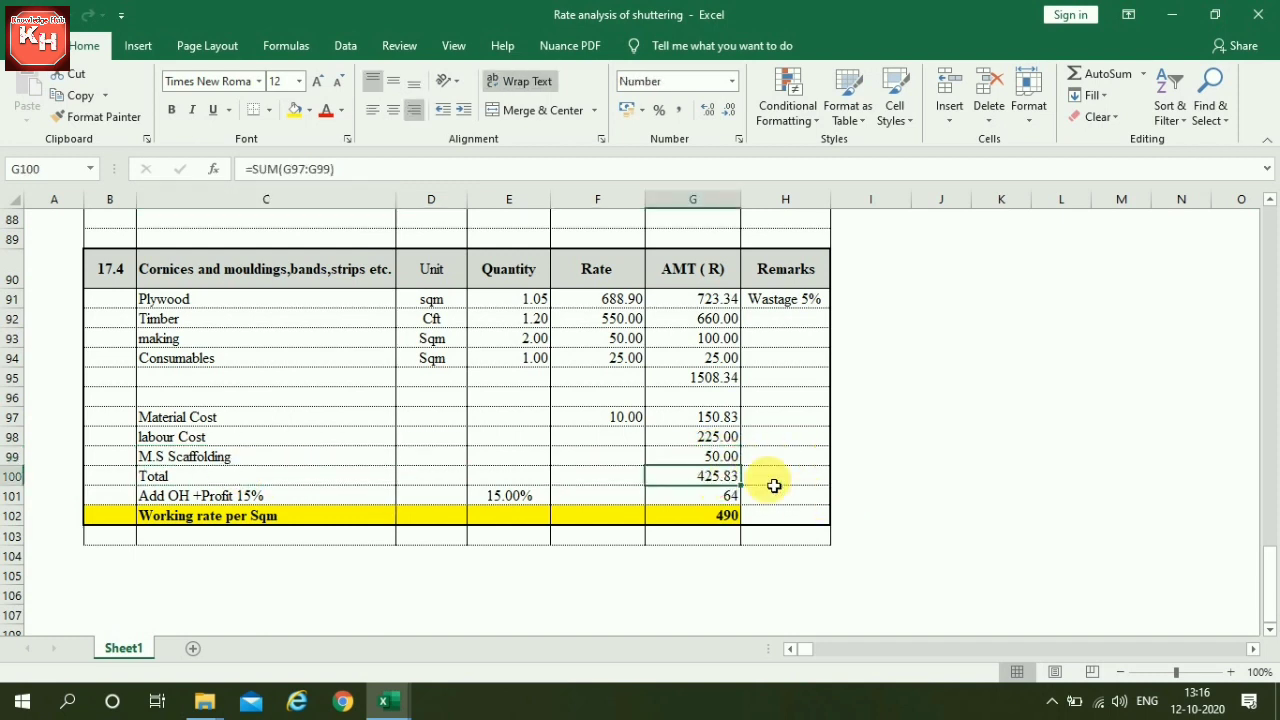
# Step: Check the overhead and profit percentage and amount, and the working rate per Sqm formula for the cornices
pyautogui.click(520, 497)
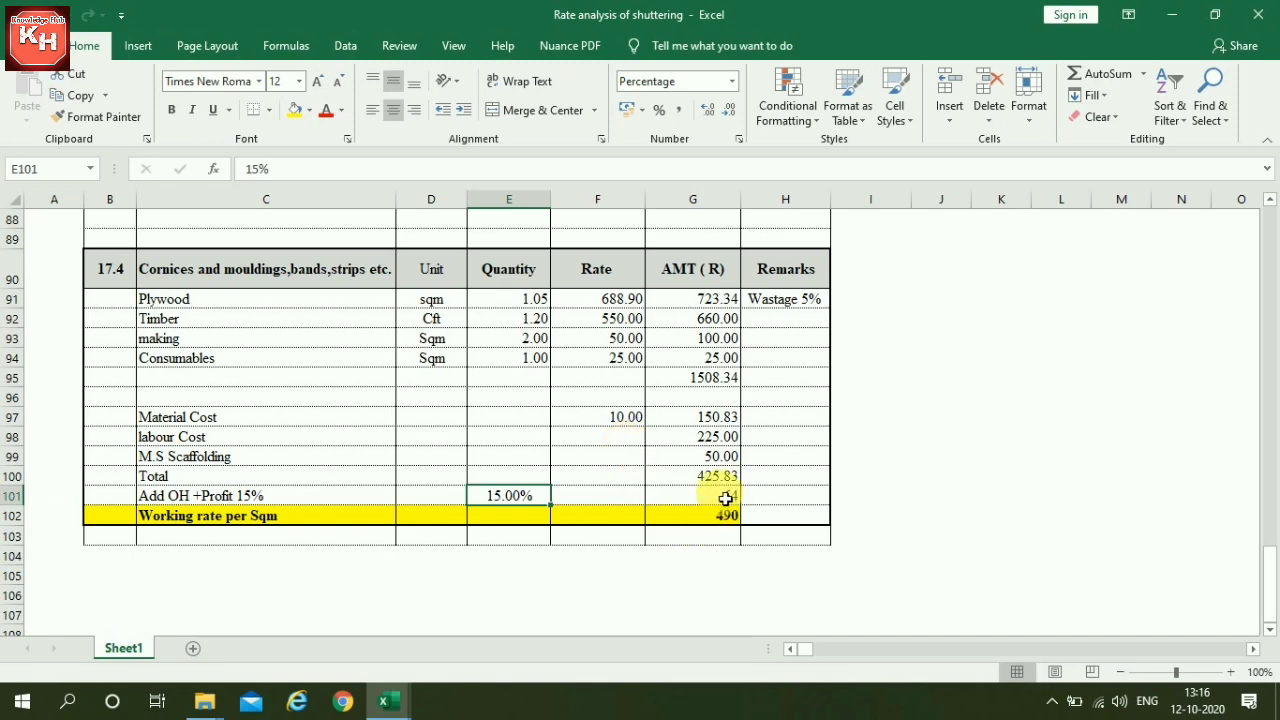
pyautogui.click(695, 497)
pyautogui.click(694, 517)
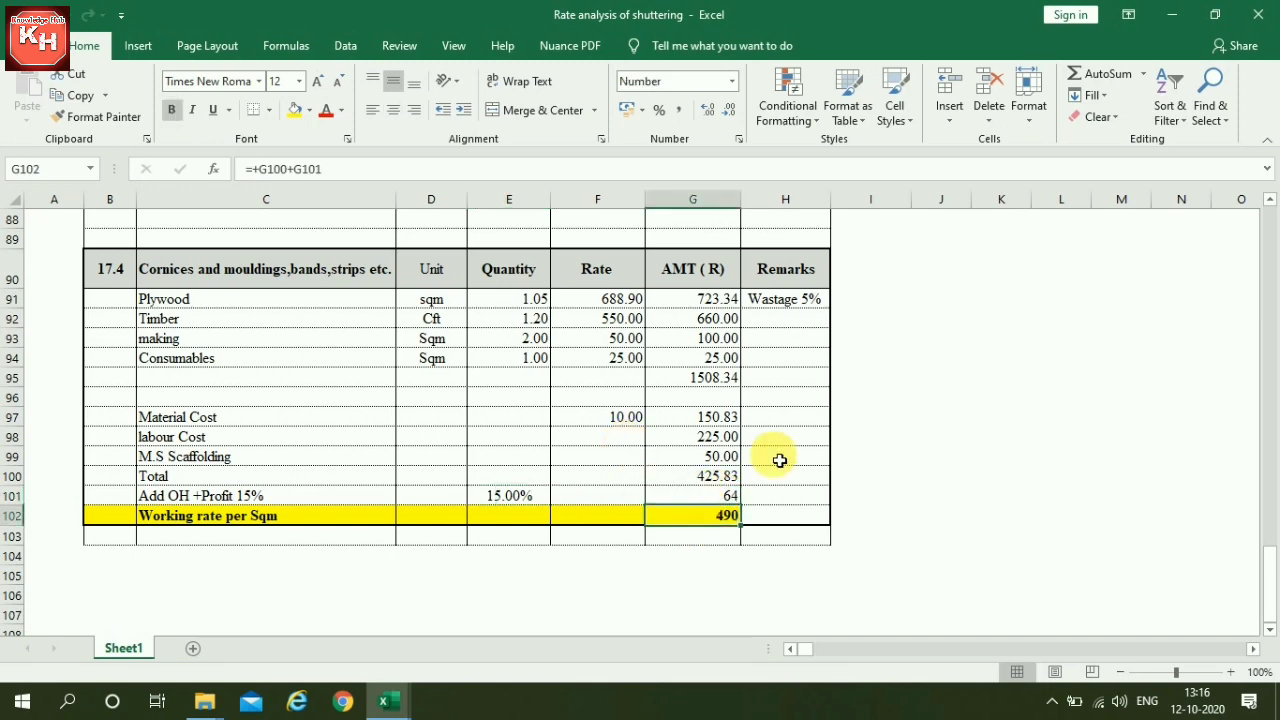
pyautogui.scroll(-2, 777, 457)
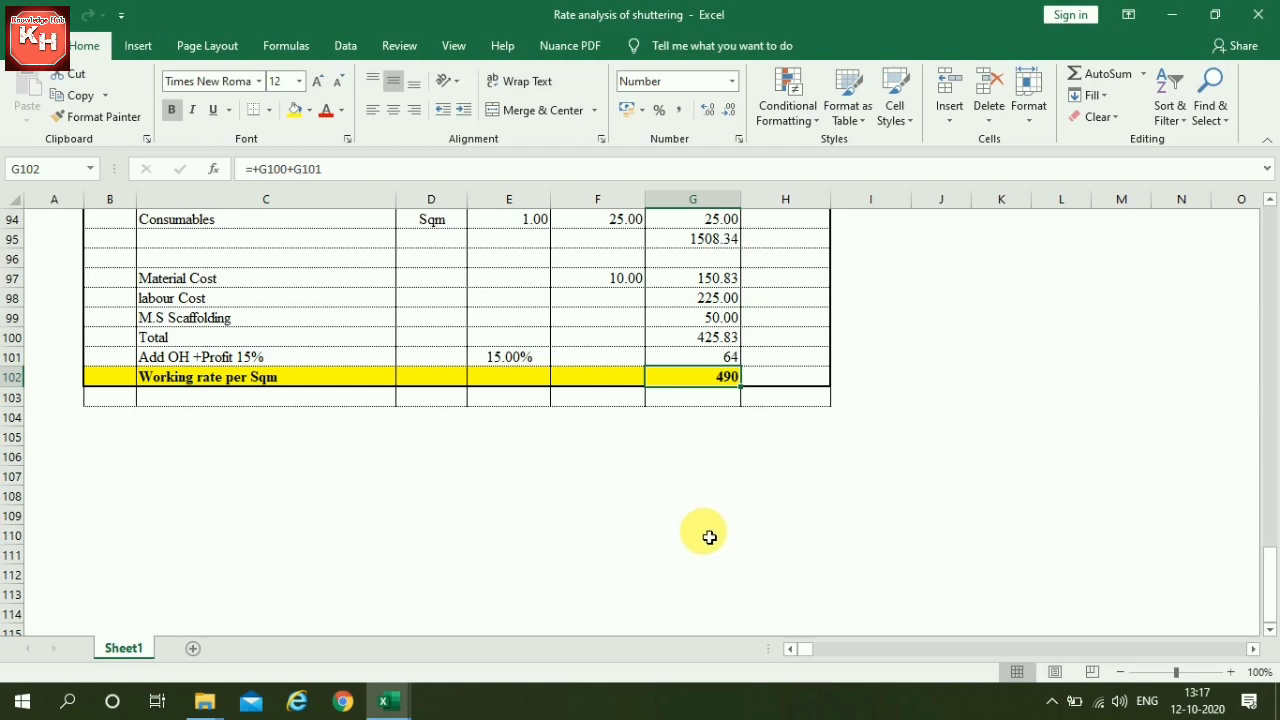
pyautogui.scroll(6, 708, 537)
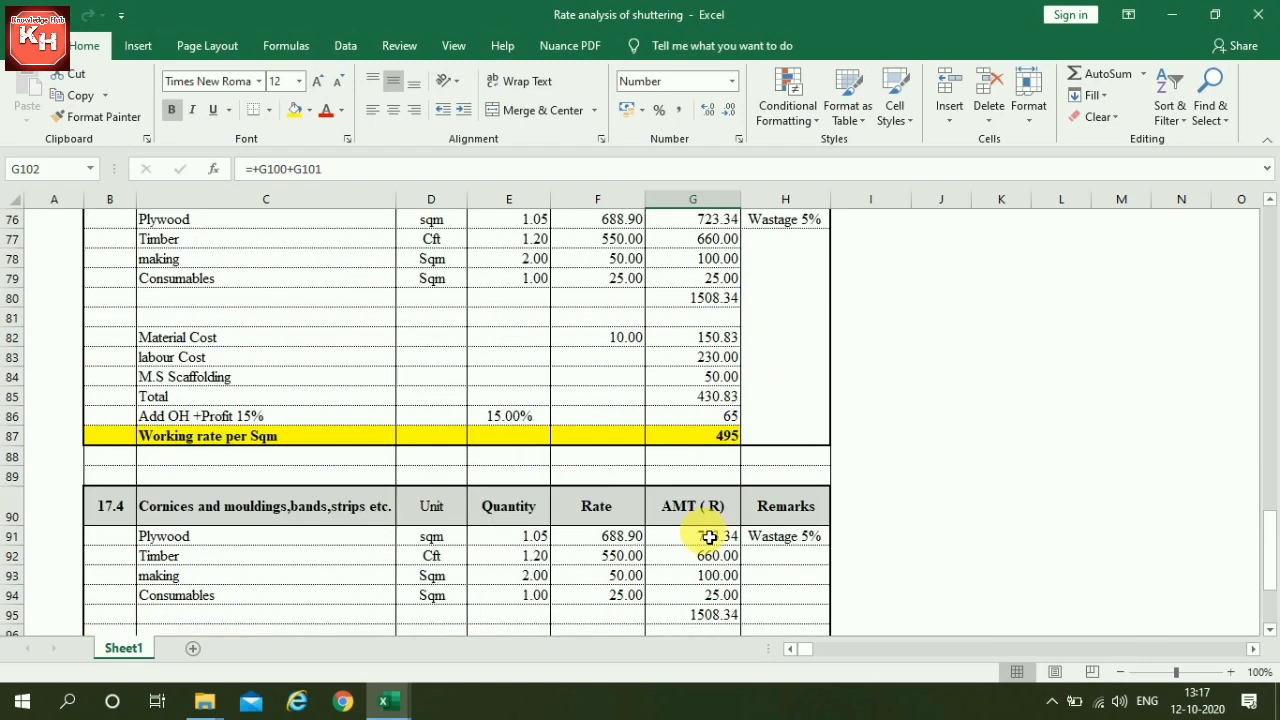
pyautogui.scroll(3, 708, 537)
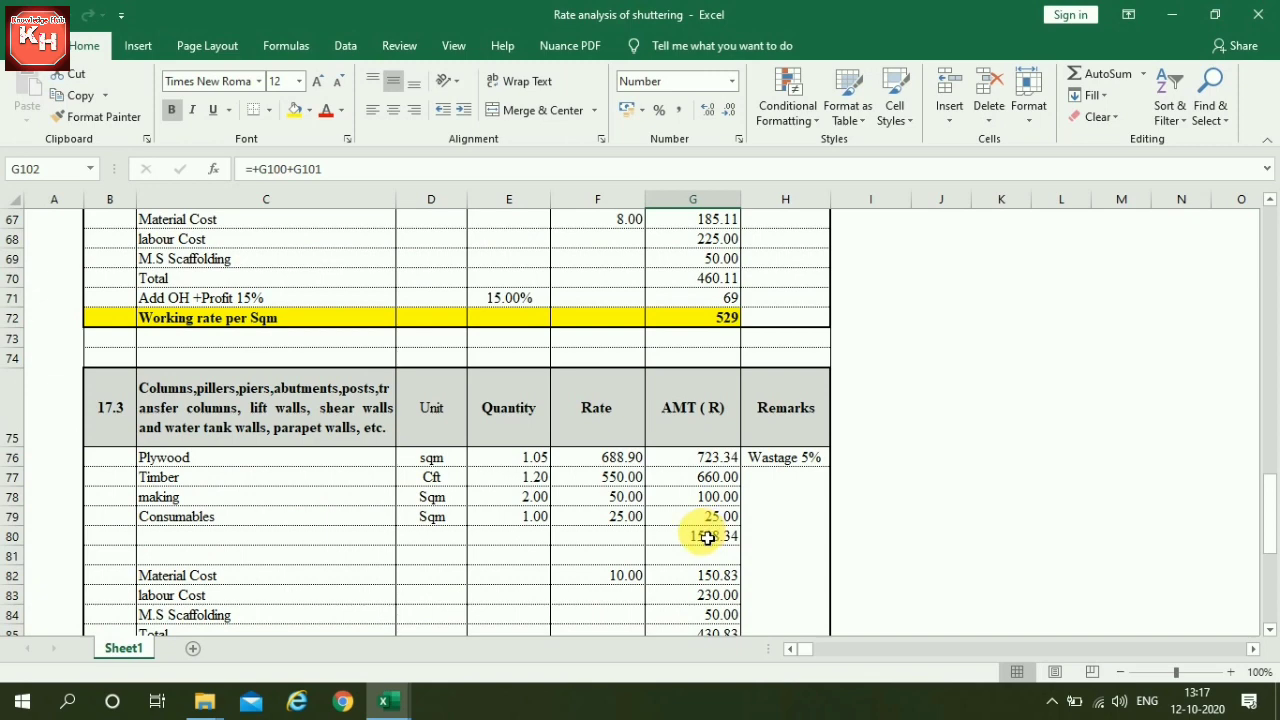
pyautogui.scroll(-2, 707, 537)
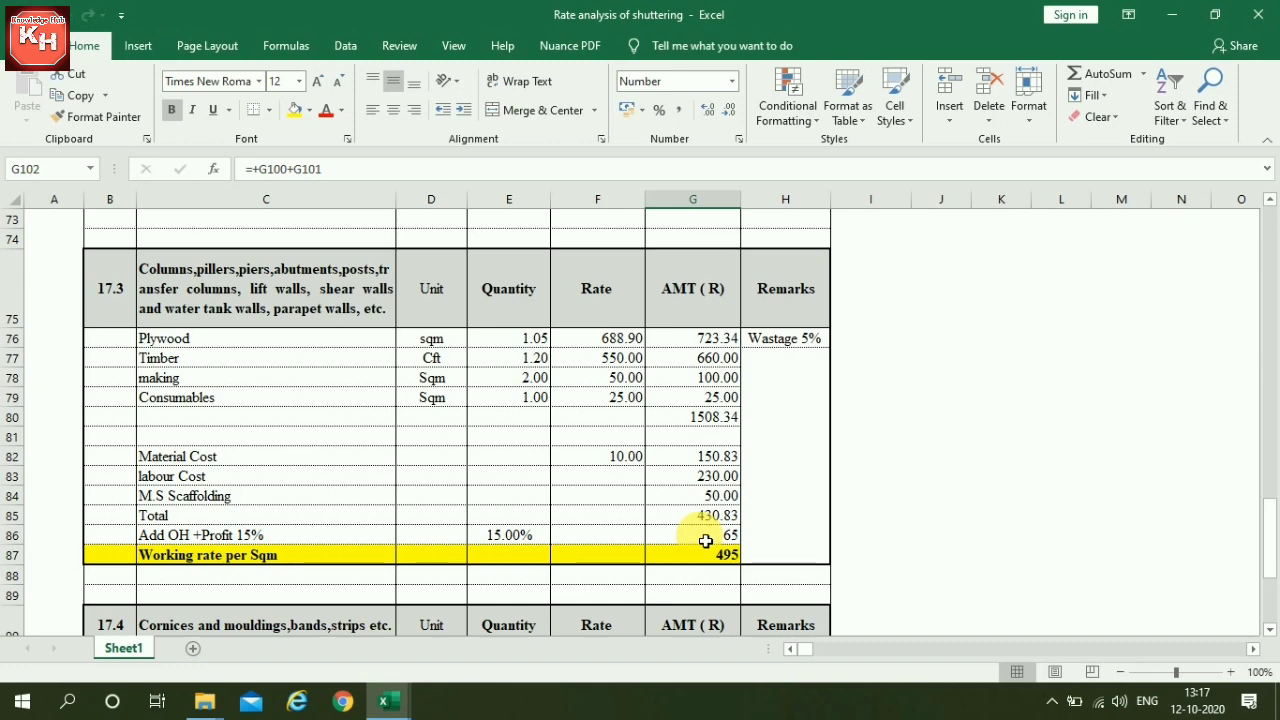
pyautogui.scroll(-2, 705, 540)
pyautogui.scroll(-3, 705, 540)
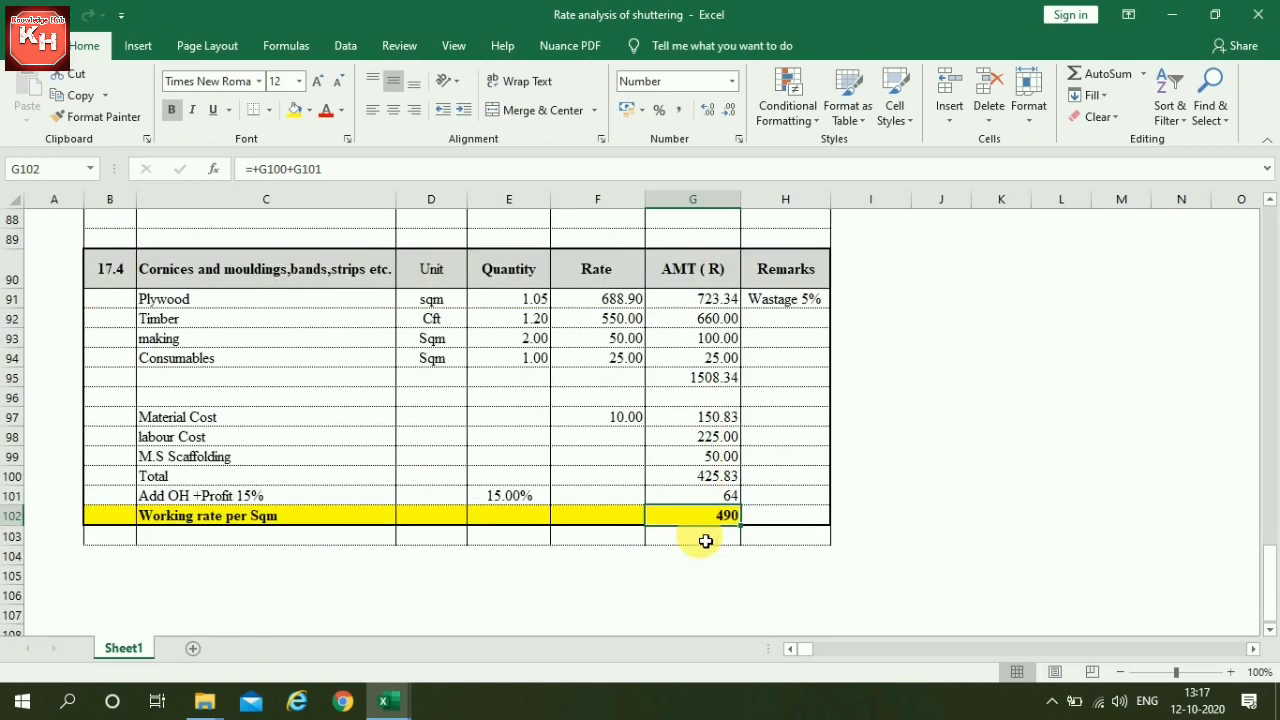